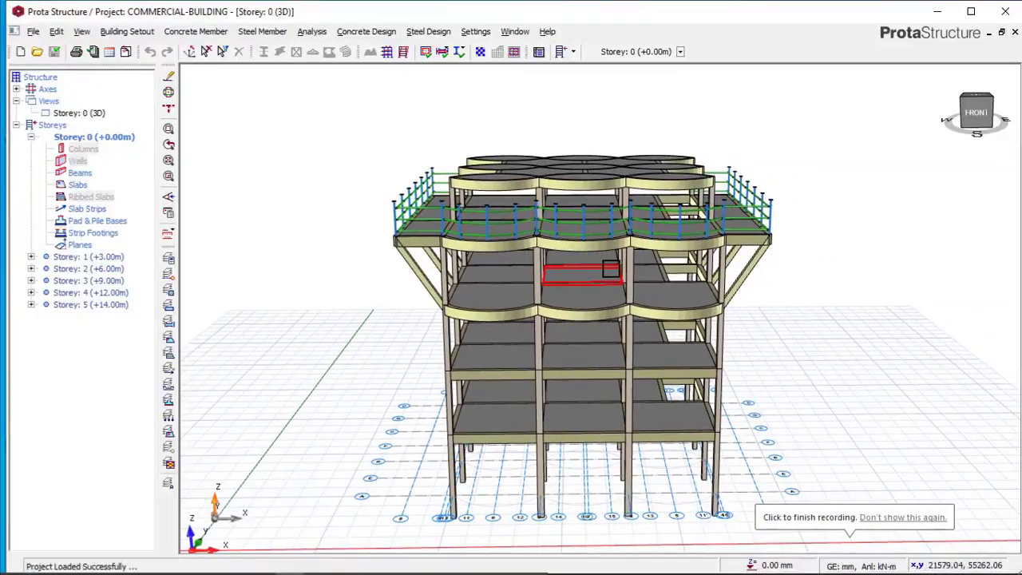
- Examine the 3D building model from the front, including the curved edge beams and slabs of the upper storeys
scroll(610, 268, up, 3)
scroll(611, 267, down, 2)
middle_drag(649, 338, 615, 320)
scroll(599, 301, up, 3)
scroll(634, 288, down, 1)
scroll(607, 303, down, 2)
scroll(519, 316, down, 2)
middle_drag(491, 308, 474, 342)
scroll(623, 328, up, 3)
scroll(615, 326, up, 3)
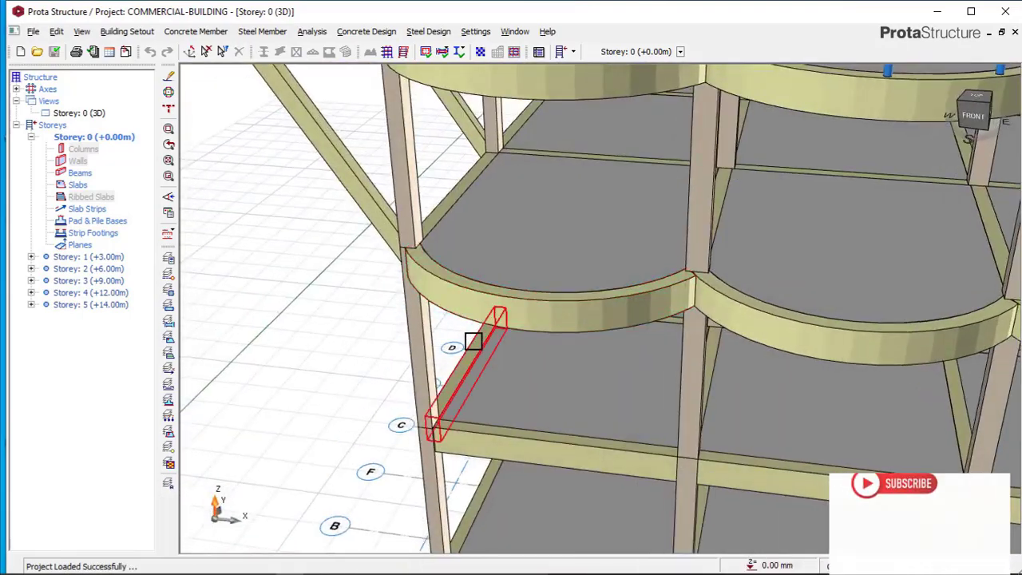
scroll(475, 343, down, 4)
middle_drag(533, 332, 559, 307)
scroll(526, 326, down, 1)
scroll(526, 327, down, 2)
mouse_move(540, 349)
middle_down()
mouse_move(530, 414)
mouse_move(584, 338)
mouse_move(495, 343)
mouse_move(653, 331)
mouse_move(557, 360)
middle_up()
scroll(530, 414, up, 2)
scroll(570, 341, down, 2)
scroll(556, 361, down, 5)
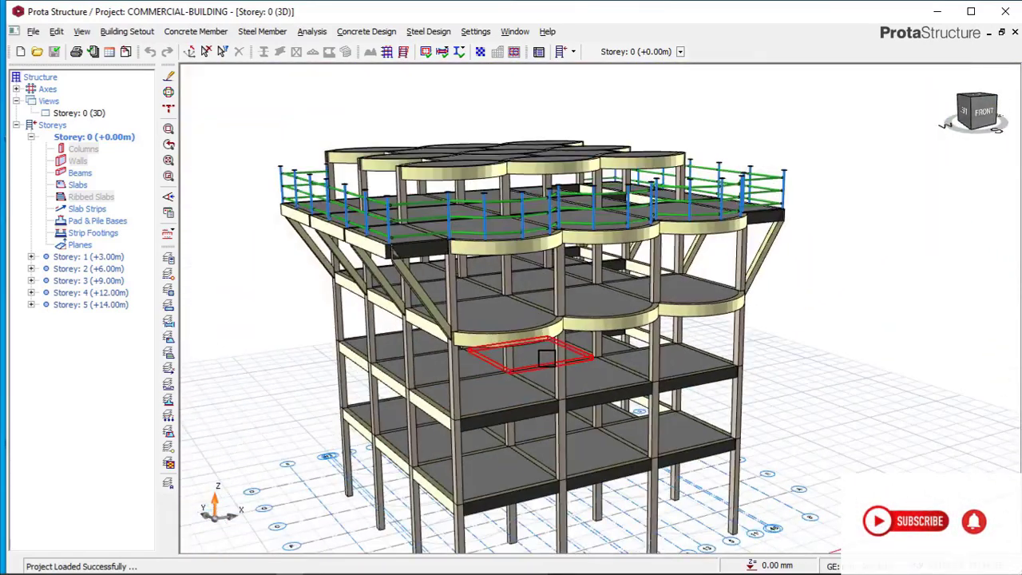
- Inspect the columns, floor slabs and axis grid of the lower storeys from the building's front-left corner
scroll(527, 431, up, 3)
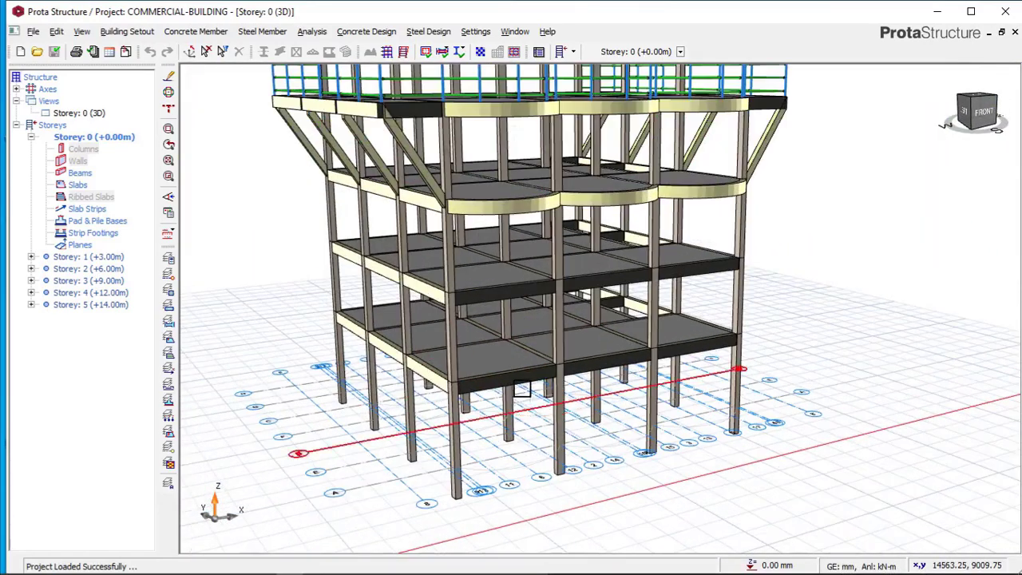
scroll(519, 412, down, 2)
scroll(503, 375, up, 2)
scroll(496, 363, up, 1)
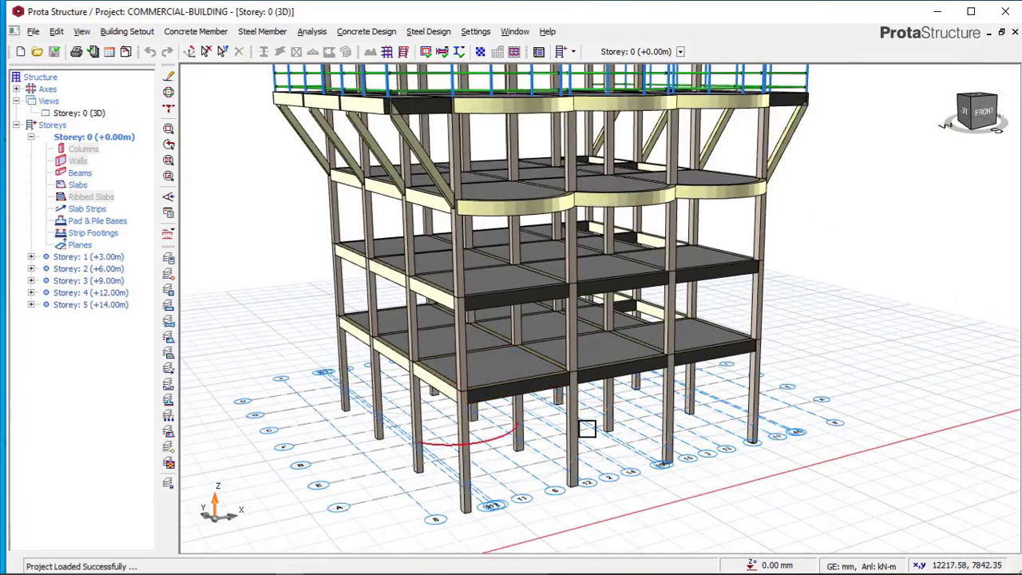
scroll(551, 431, up, 2)
scroll(529, 398, down, 4)
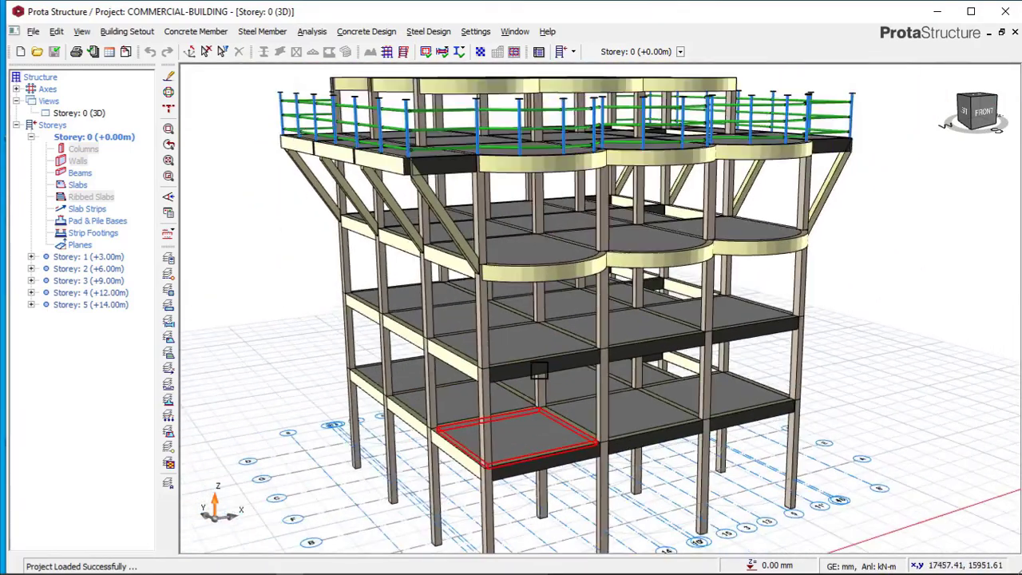
middle_drag(535, 361, 543, 397)
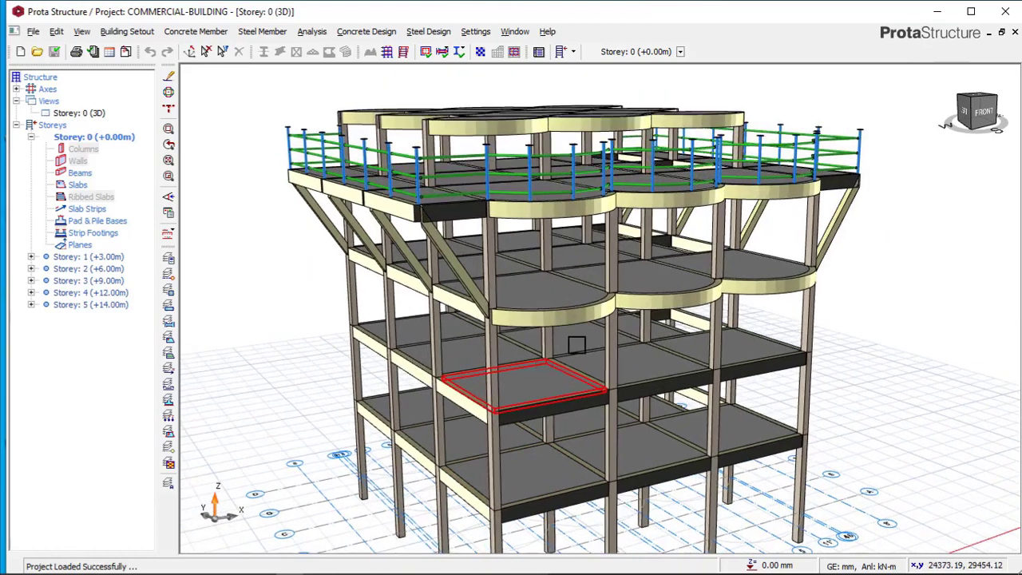
scroll(572, 314, down, 2)
middle_drag(572, 310, 571, 324)
scroll(543, 244, up, 5)
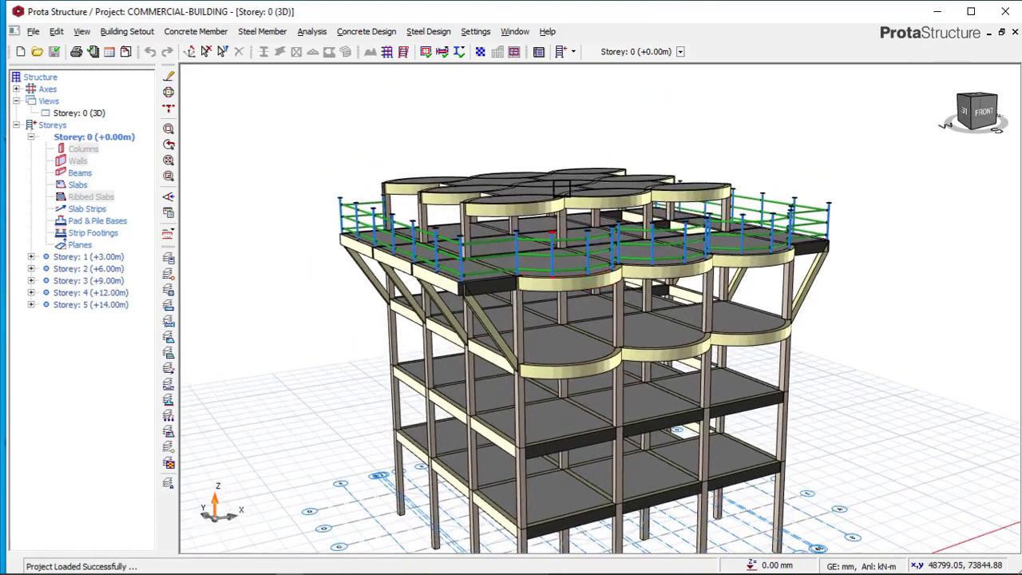
- Inspect the curved roof slabs and their ring beams above the railed terrace from several sides
scroll(561, 215, down, 2)
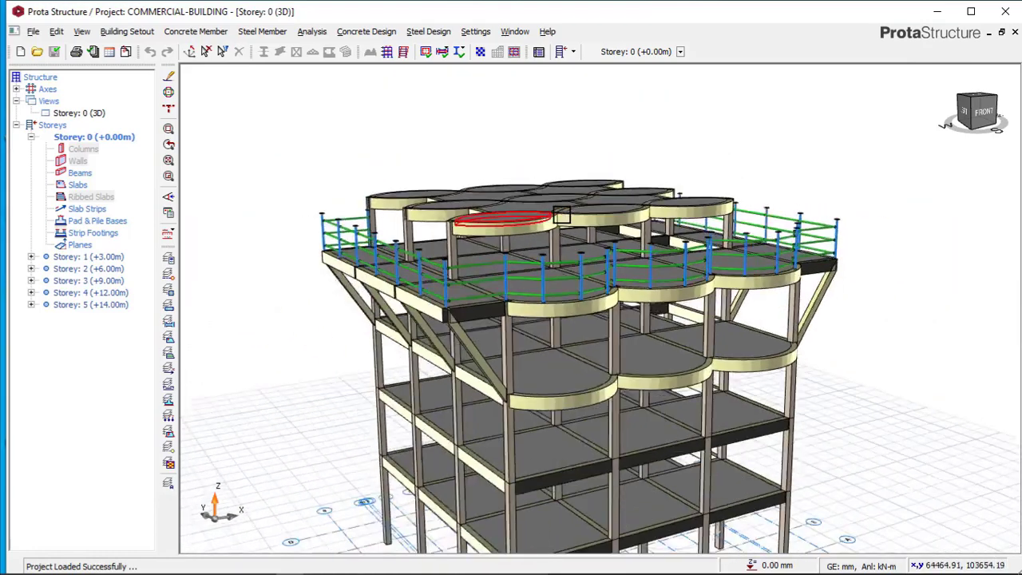
scroll(564, 214, up, 4)
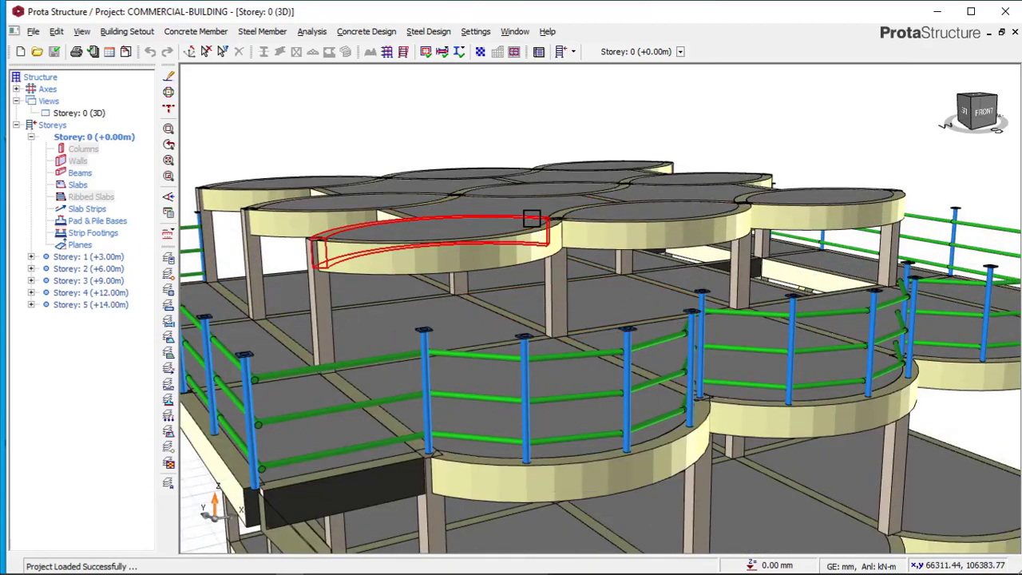
scroll(537, 216, down, 2)
middle_drag(540, 213, 500, 220)
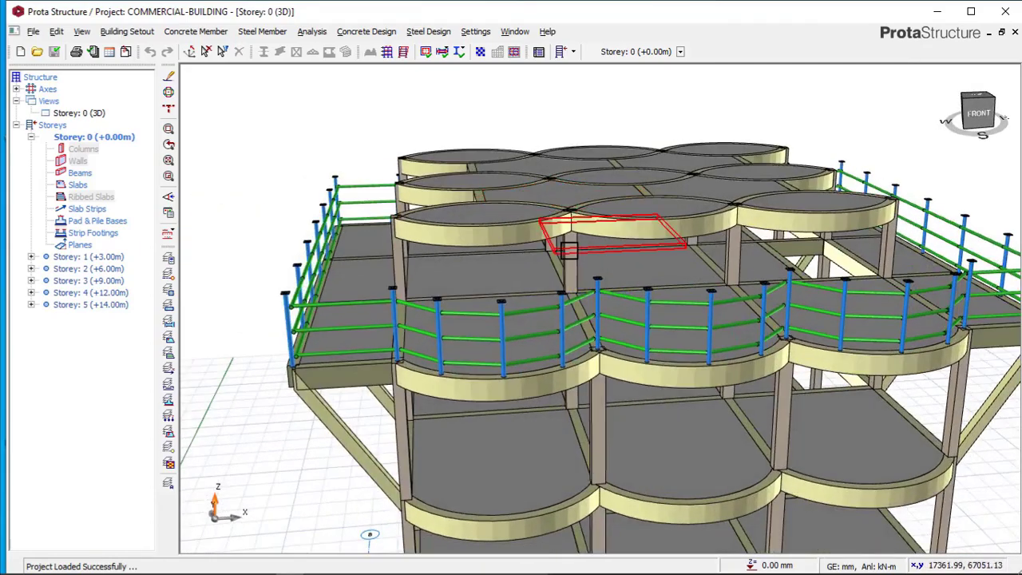
scroll(570, 246, down, 1)
middle_drag(570, 247, 495, 278)
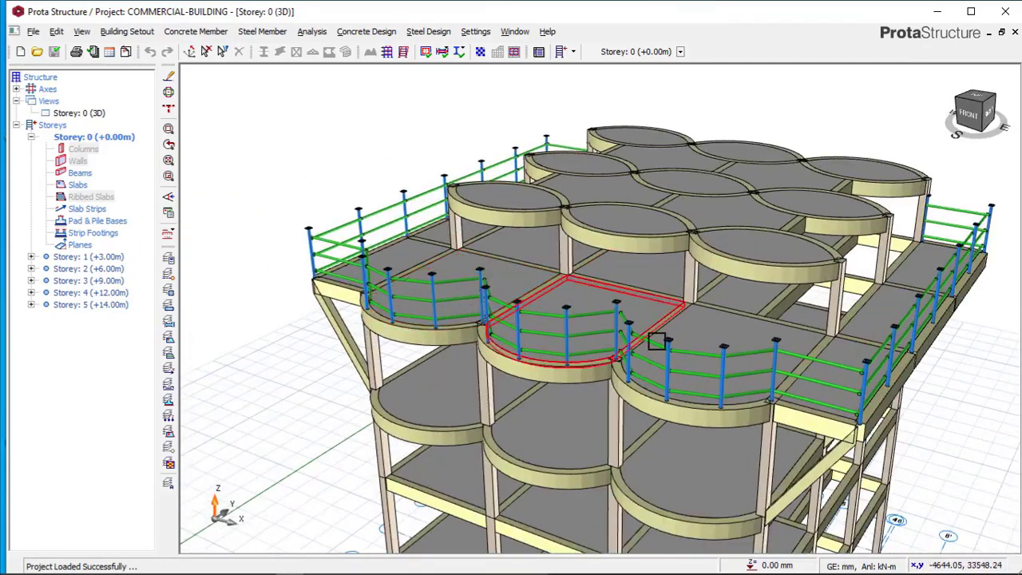
middle_drag(657, 342, 563, 279)
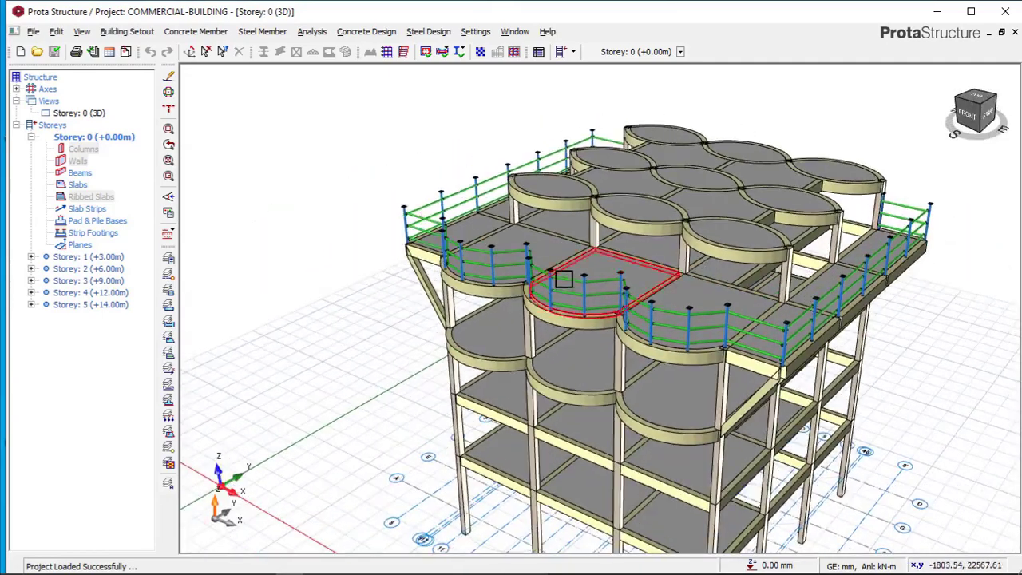
scroll(508, 282, down, 2)
scroll(644, 223, up, 2)
middle_drag(639, 221, 519, 249)
scroll(636, 264, down, 2)
mouse_move(607, 306)
shift+middle_down()
mouse_move(716, 290)
mouse_move(614, 317)
mouse_move(679, 317)
mouse_move(599, 304)
mouse_move(582, 312)
mouse_move(588, 324)
mouse_move(620, 325)
mouse_move(500, 330)
mouse_move(542, 319)
mouse_move(559, 304)
mouse_move(548, 285)
mouse_move(671, 281)
shift+middle_up()
scroll(614, 317, down, 2)
scroll(605, 306, up, 3)
scroll(671, 281, down, 2)
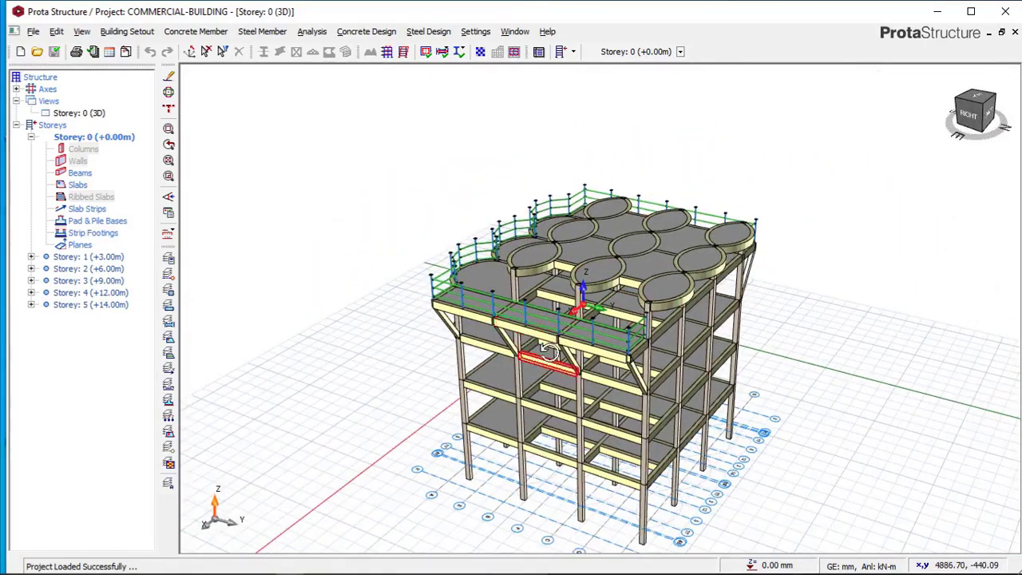
- Review the whole building from its right side, front and above, including the open bays between the floor beams
middle_drag(548, 351, 580, 408)
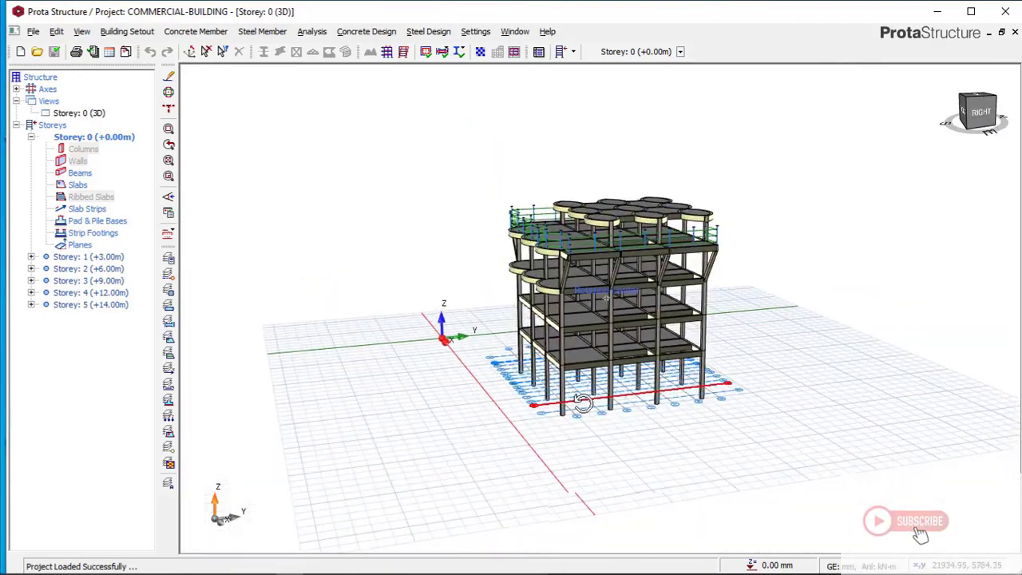
scroll(619, 388, up, 3)
scroll(537, 374, down, 1)
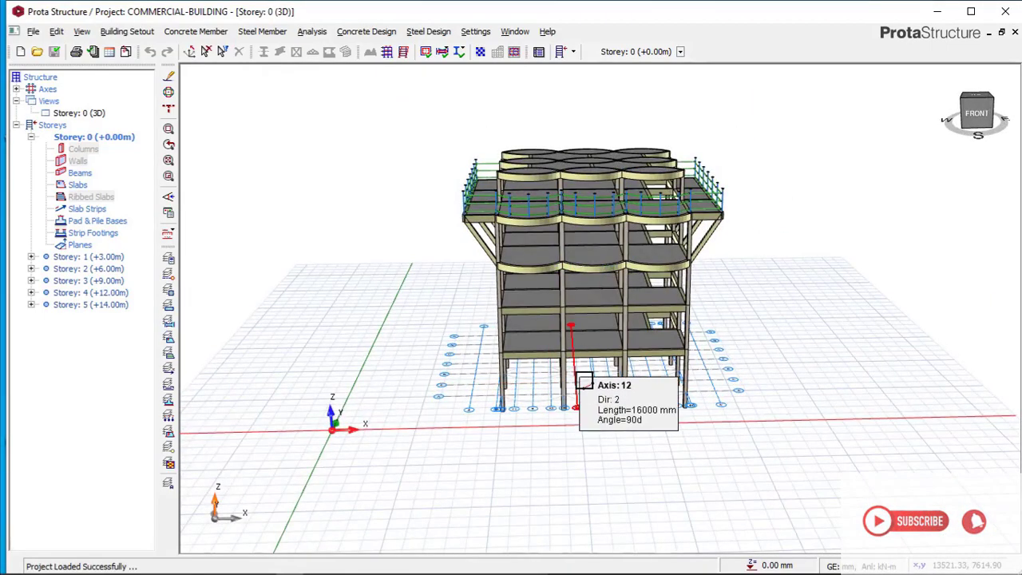
scroll(562, 386, up, 2)
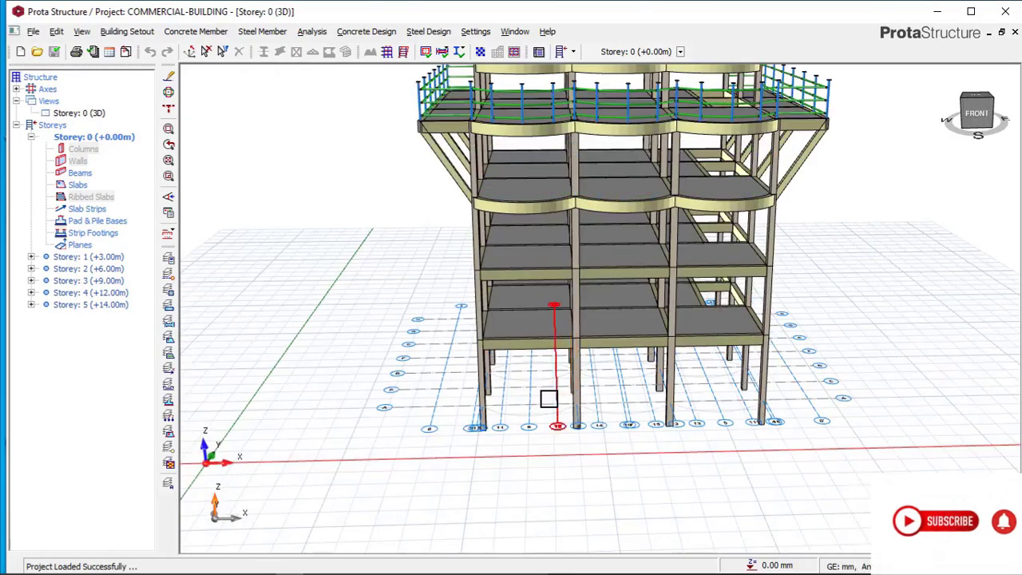
scroll(551, 388, down, 3)
middle_drag(575, 384, 592, 396)
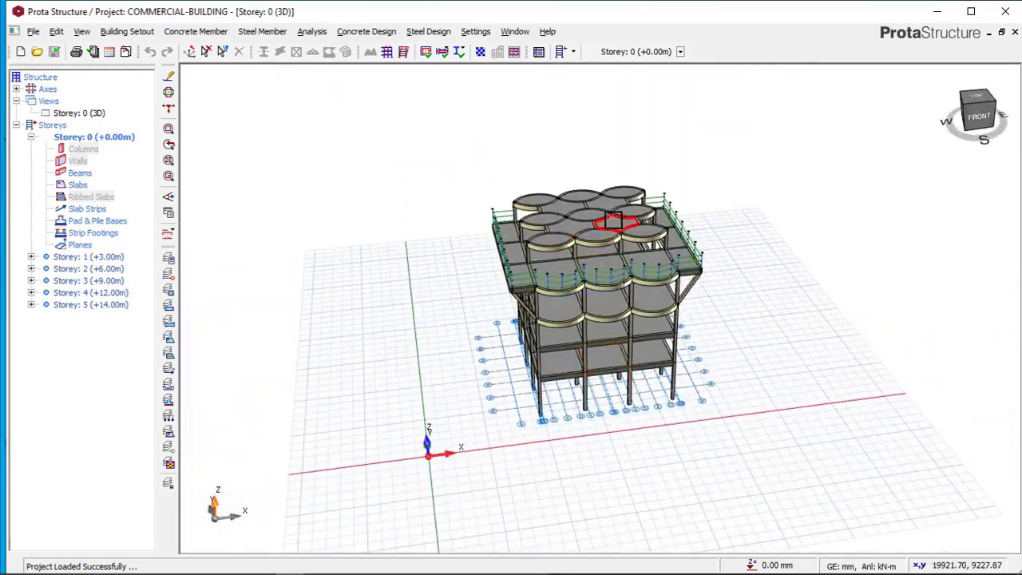
scroll(669, 246, up, 4)
middle_drag(673, 249, 612, 322)
scroll(612, 323, up, 1)
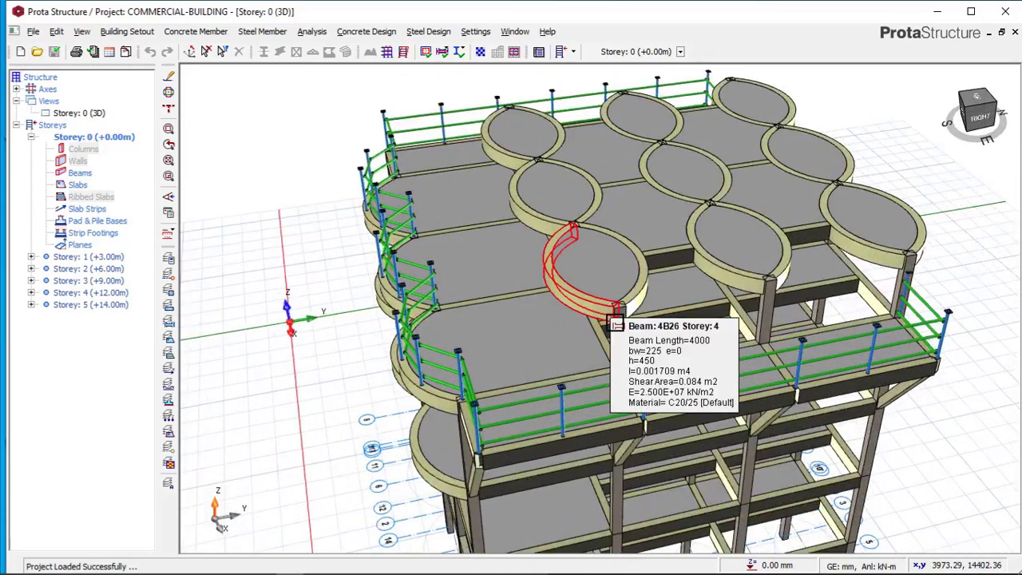
scroll(612, 305, down, 4)
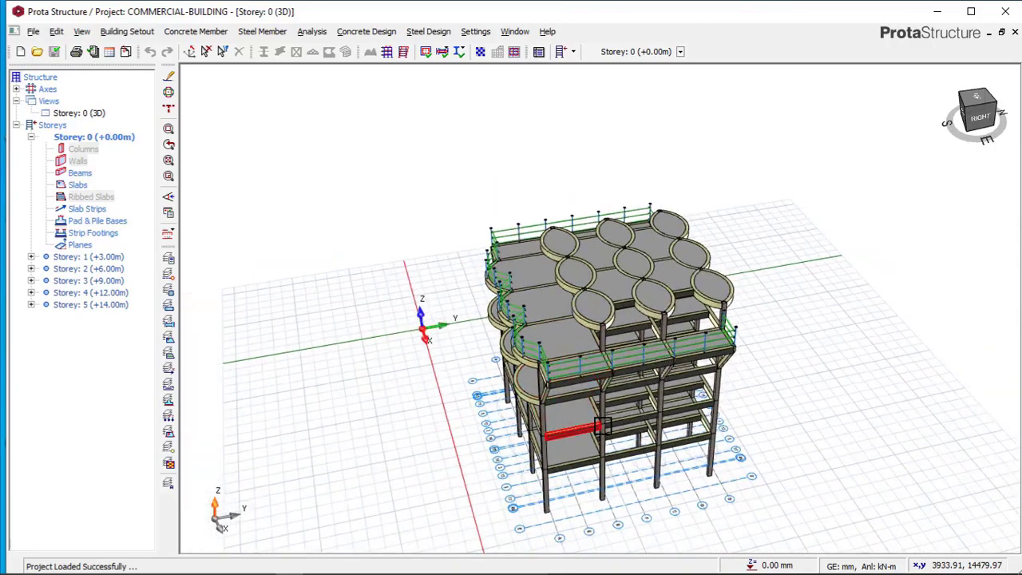
middle_drag(603, 431, 641, 387)
middle_drag(539, 314, 734, 249)
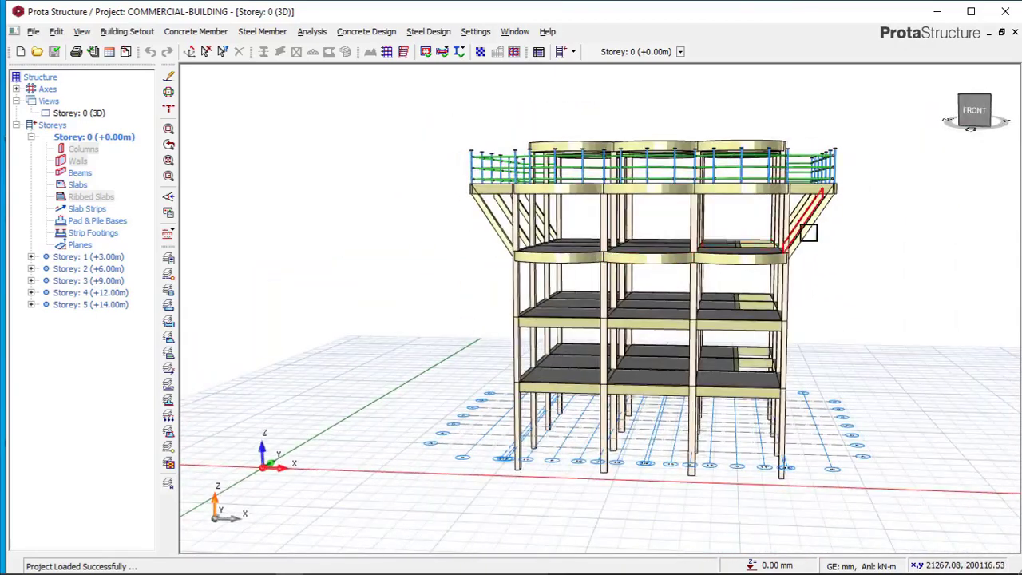
- Examine the inclined struts that support the cantilevered terrace on both sides of the building
scroll(808, 232, up, 5)
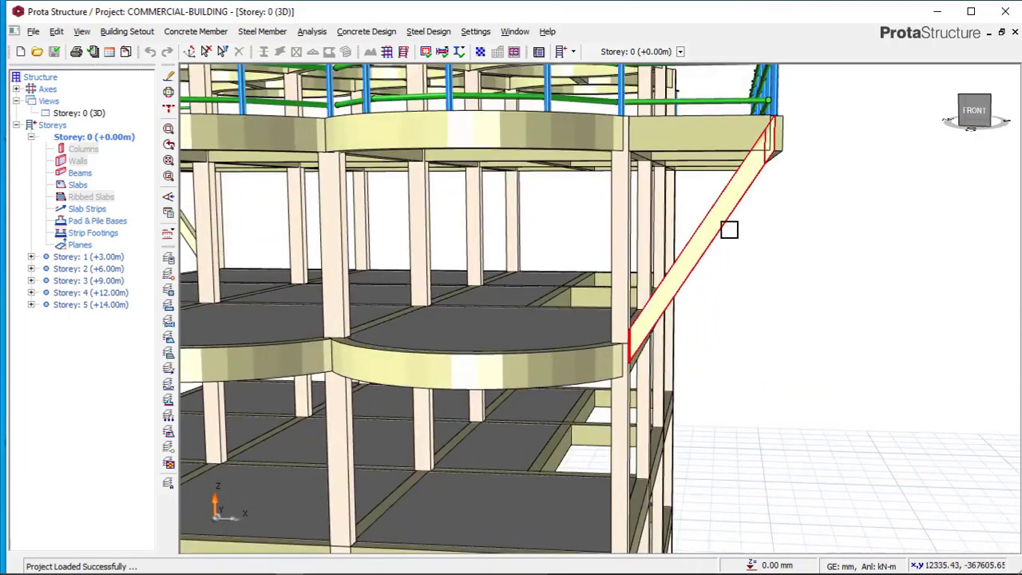
scroll(693, 327, down, 3)
scroll(725, 221, up, 5)
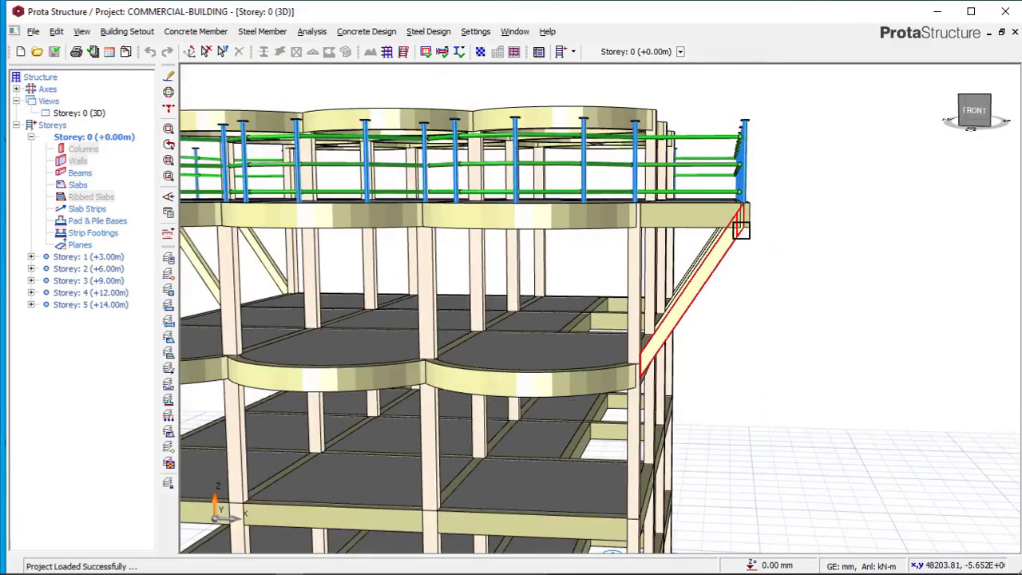
scroll(741, 230, up, 3)
scroll(736, 228, down, 2)
middle_drag(711, 209, 772, 268)
scroll(772, 268, down, 5)
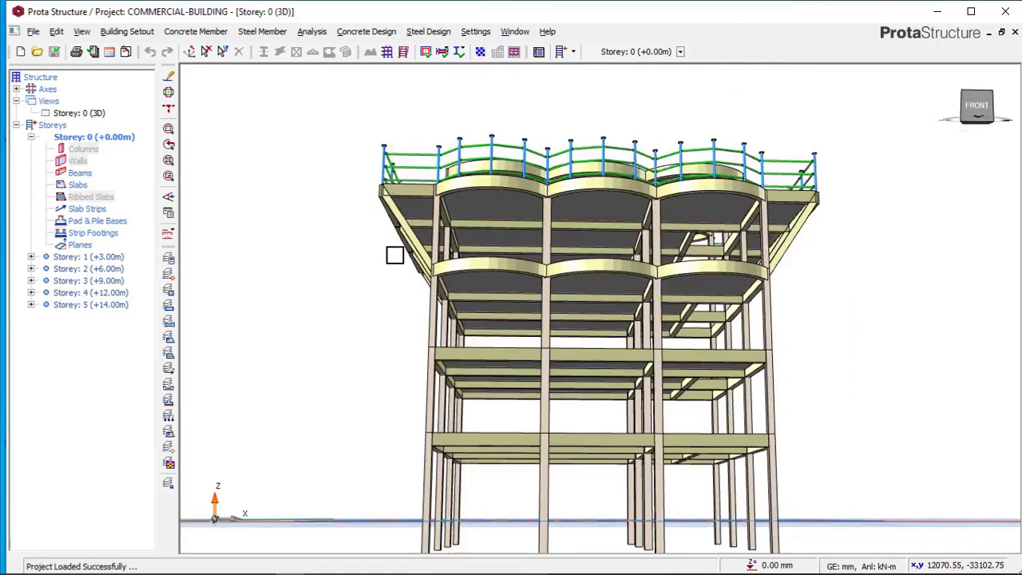
middle_drag(394, 255, 442, 277)
scroll(508, 243, up, 3)
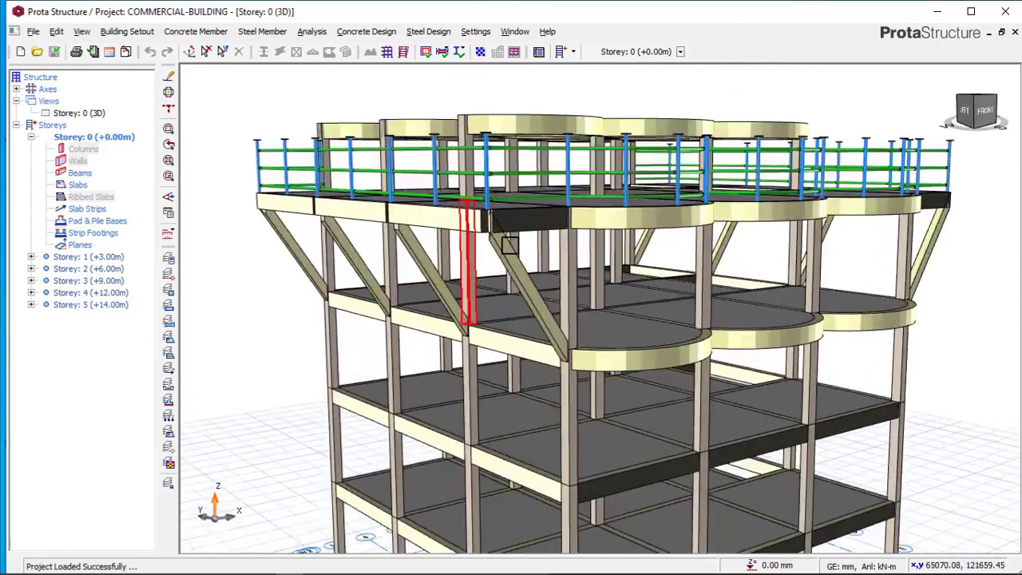
scroll(476, 260, down, 4)
scroll(478, 252, up, 3)
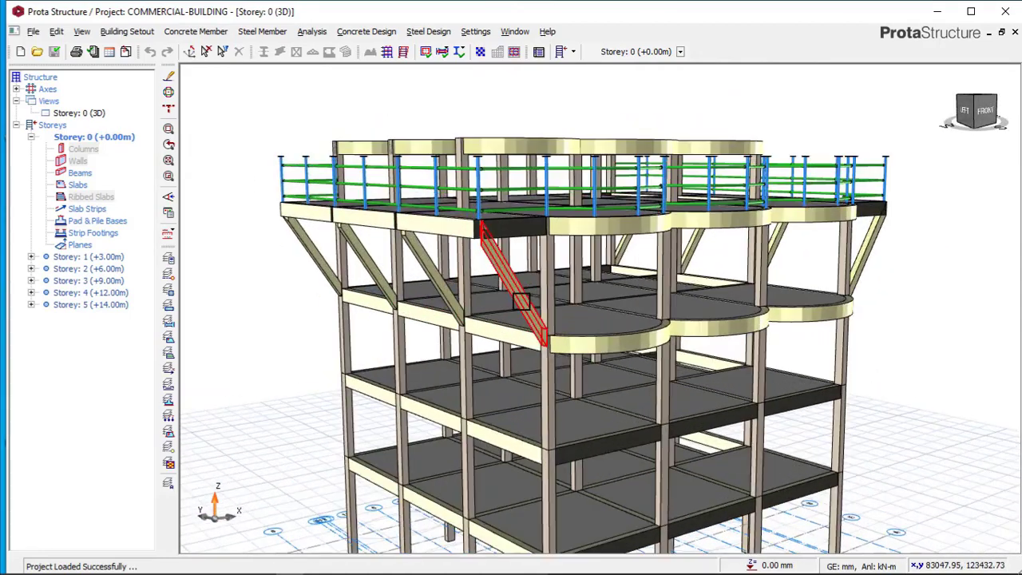
scroll(534, 323, down, 3)
- Inspect the railing posts and horizontal rails around the straight and curved edges of the cantilevered terrace
scroll(556, 292, up, 5)
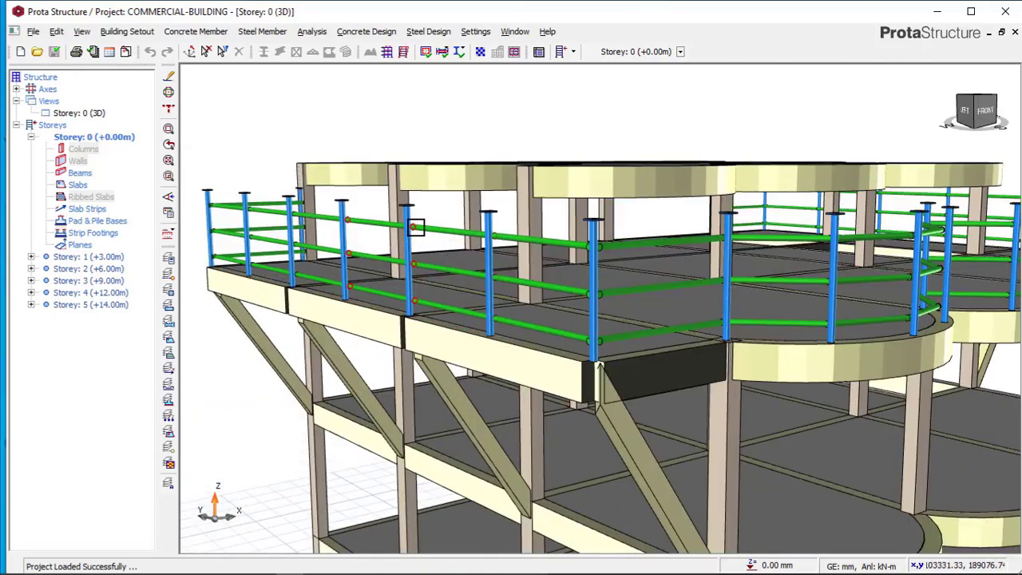
scroll(466, 271, down, 2)
shift+middle_drag(465, 271, 436, 261)
scroll(484, 196, down, 1)
scroll(482, 197, up, 4)
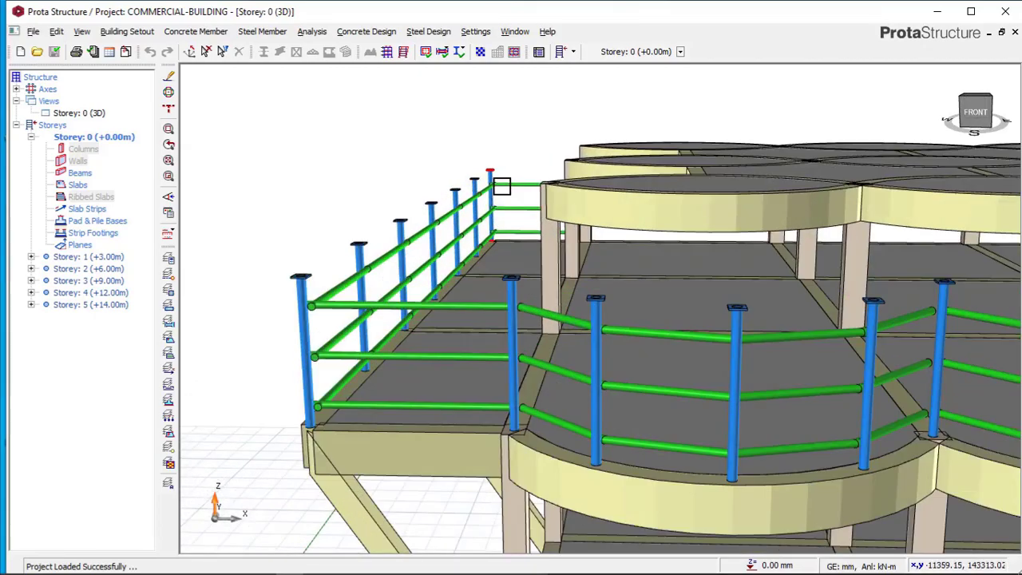
scroll(501, 186, down, 5)
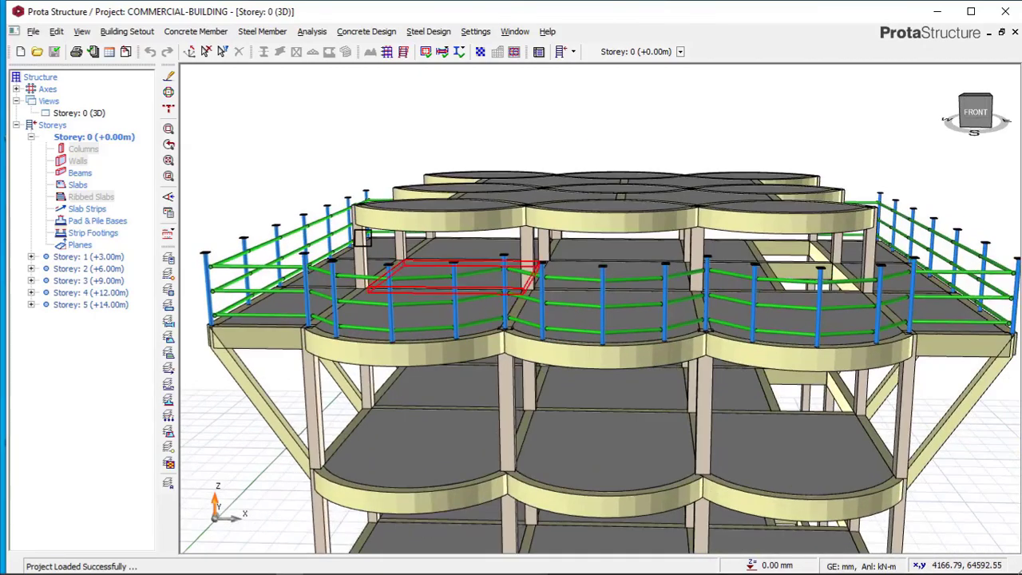
middle_drag(505, 268, 547, 335)
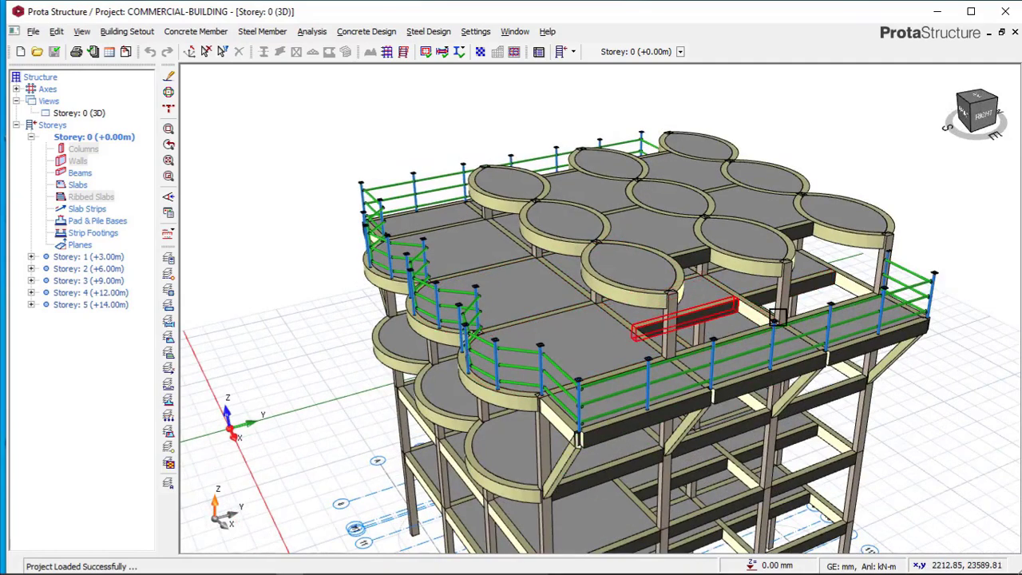
middle_drag(702, 224, 567, 265)
scroll(663, 240, up, 3)
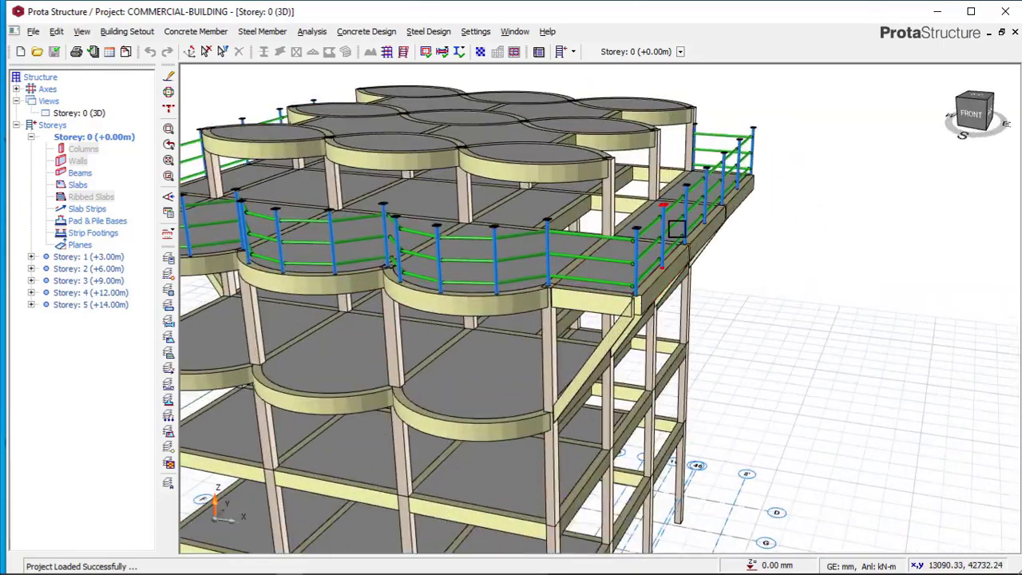
middle_drag(685, 244, 575, 290)
scroll(574, 290, down, 2)
- Review the building's right and left sides, then look closely at the left-side columns, beams and slabs
middle_drag(593, 338, 664, 332)
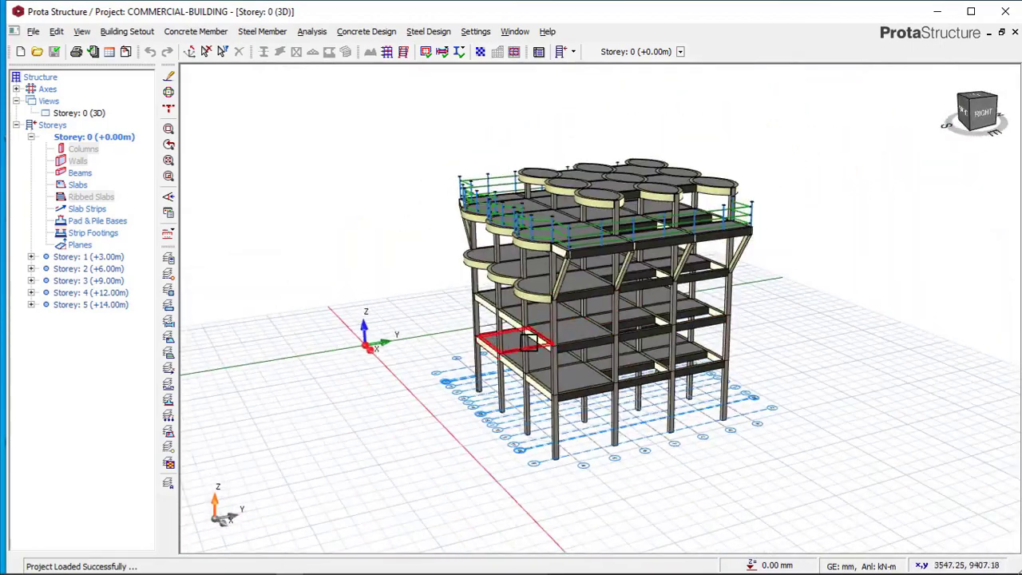
middle_drag(526, 343, 737, 320)
scroll(739, 295, up, 2)
scroll(695, 289, down, 2)
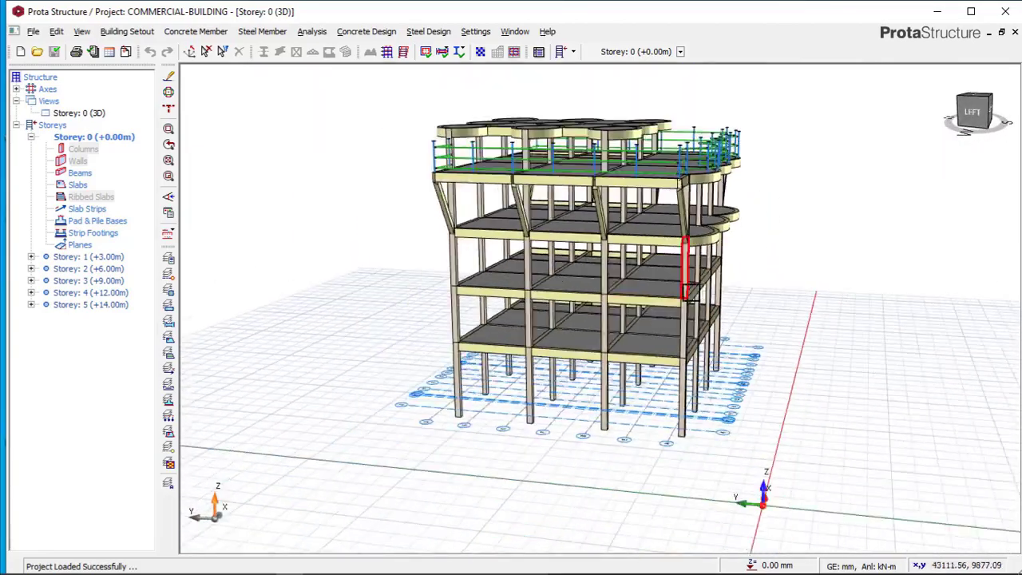
scroll(667, 318, up, 4)
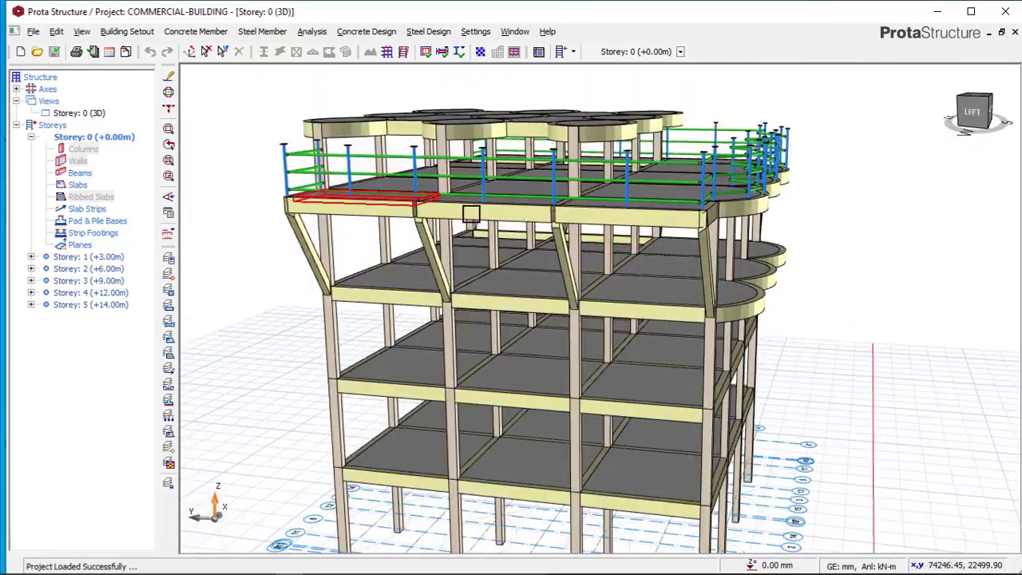
scroll(543, 217, down, 3)
middle_drag(655, 215, 625, 303)
scroll(625, 303, up, 4)
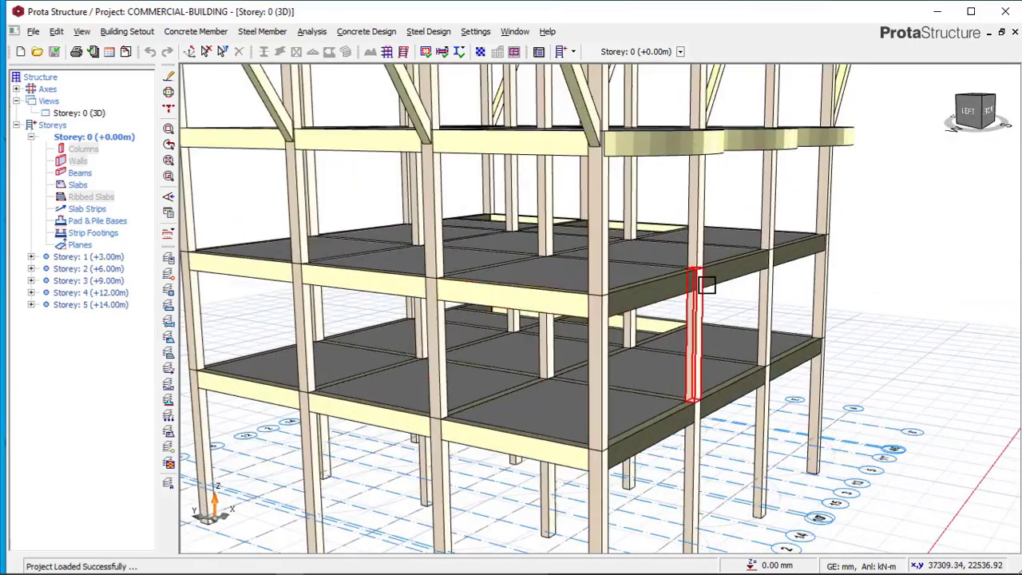
scroll(693, 286, down, 2)
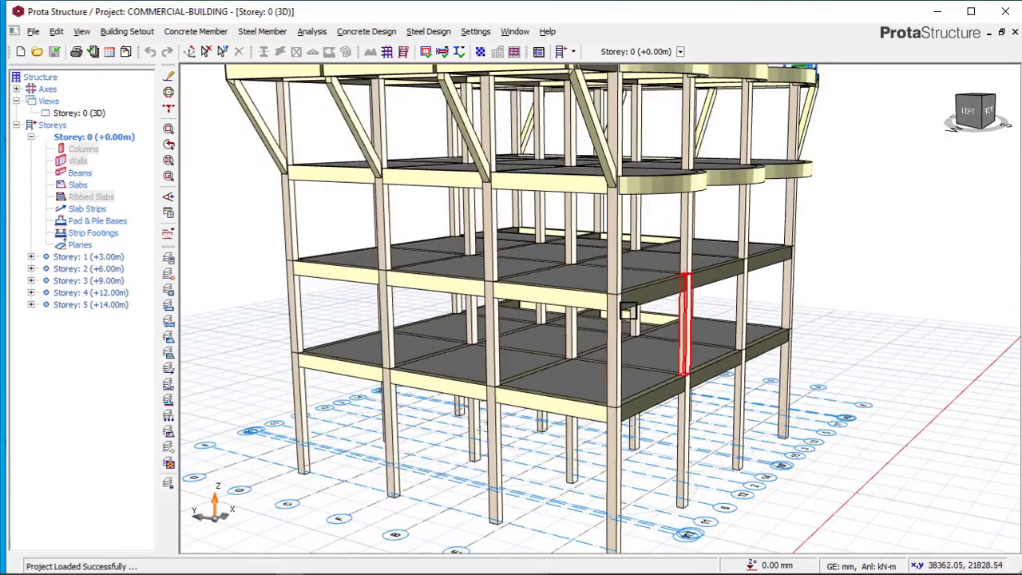
- Make Storey: 2 (+6.00m) the active storey of the 3D building model
scroll(700, 395, down, 4)
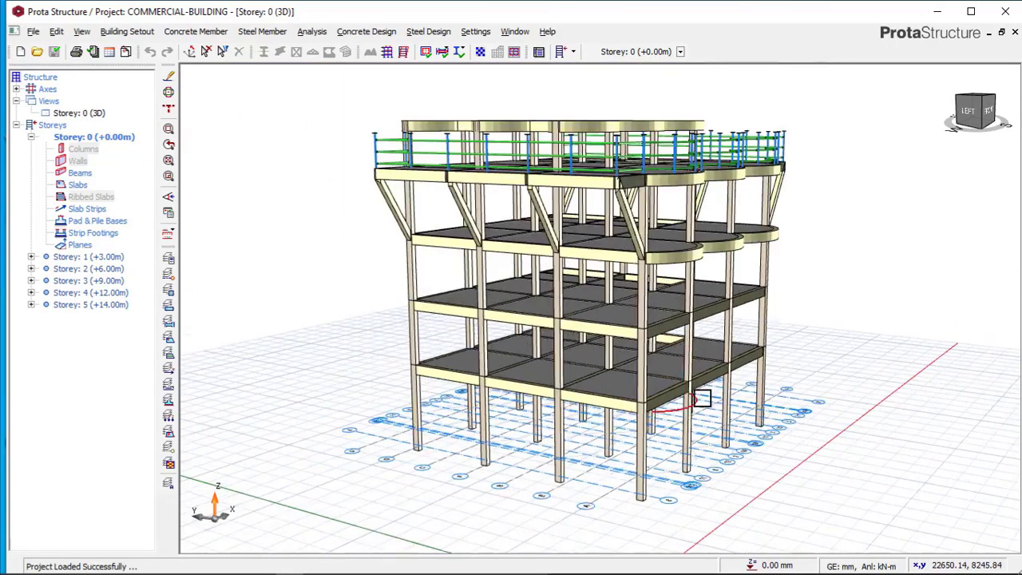
middle_drag(702, 360, 526, 352)
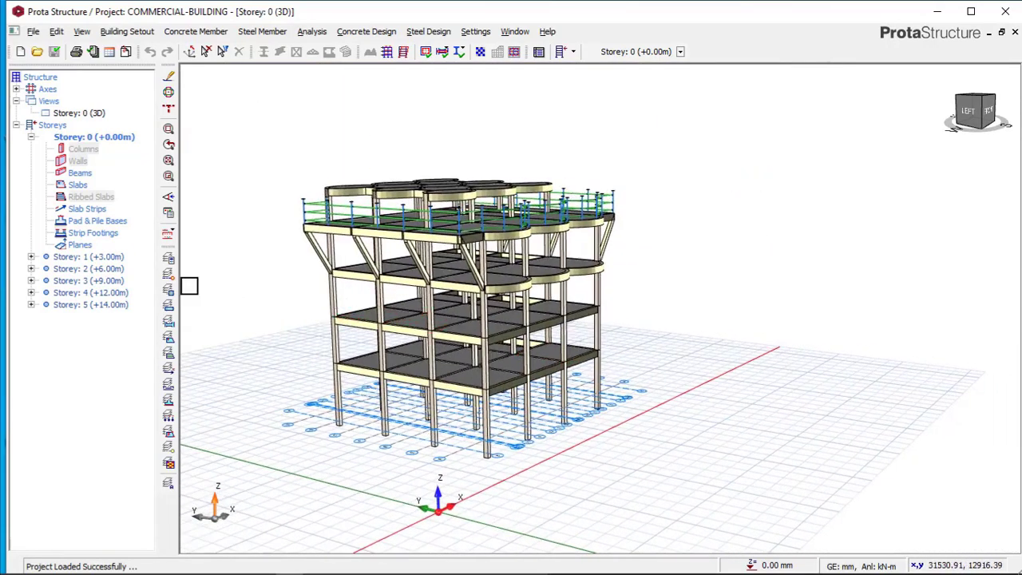
click(92, 270)
double_click(107, 273)
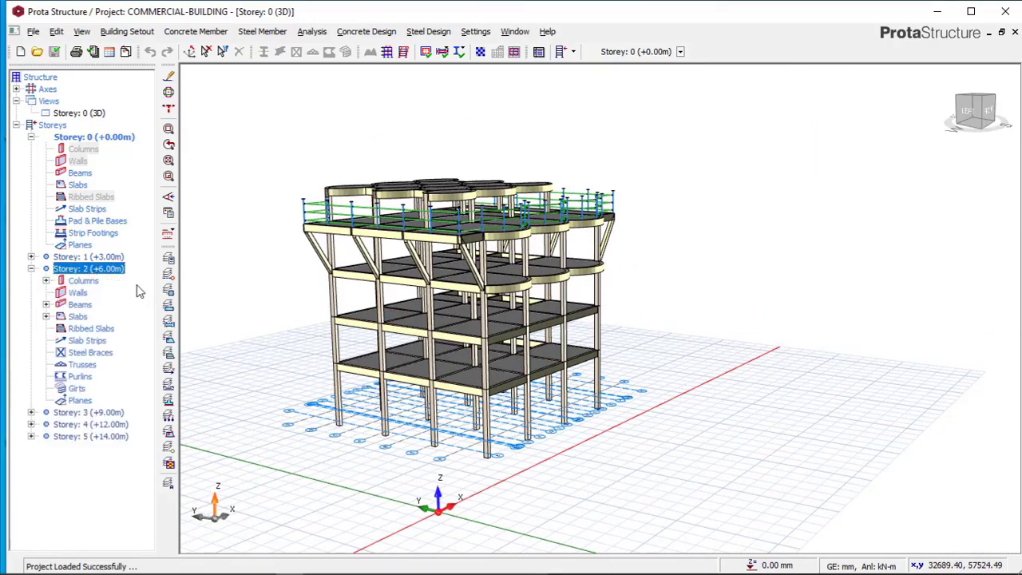
middle_drag(427, 262, 470, 209)
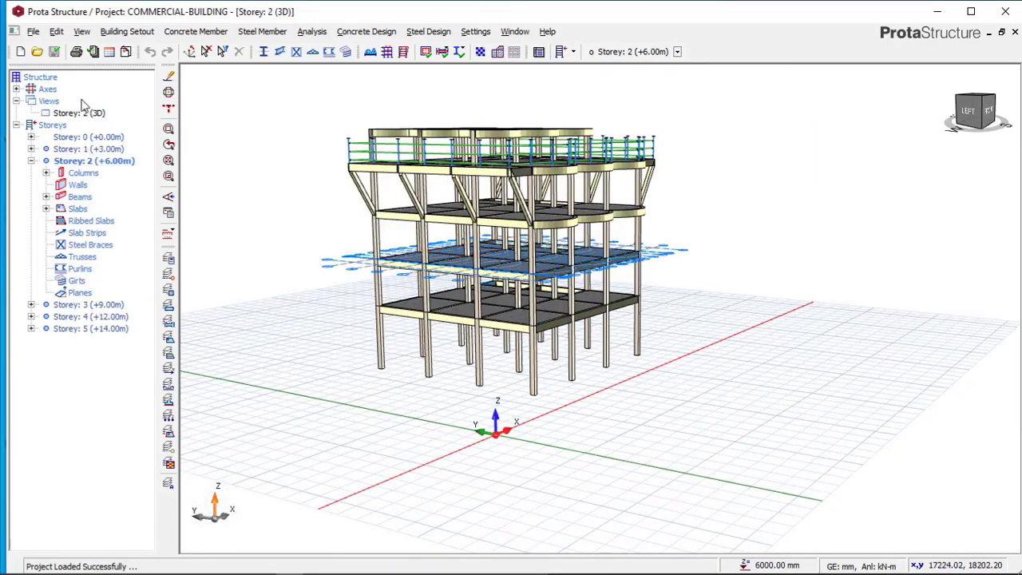
- Switch the Storey 2 view to plan and examine the bay edge on axis A between columns 2C4 and 2C11
click(80, 112)
right_click(83, 113)
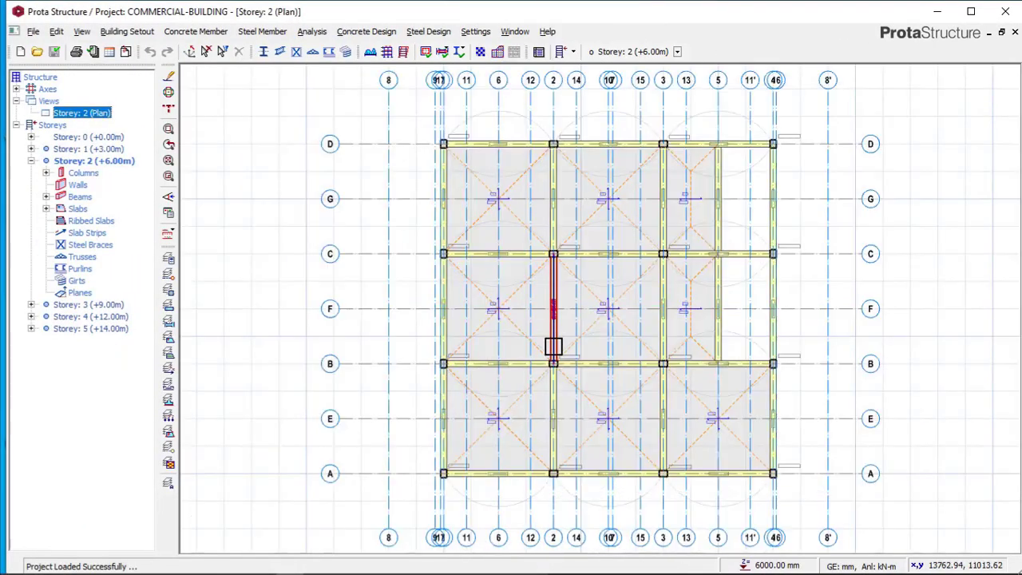
middle_drag(570, 359, 575, 221)
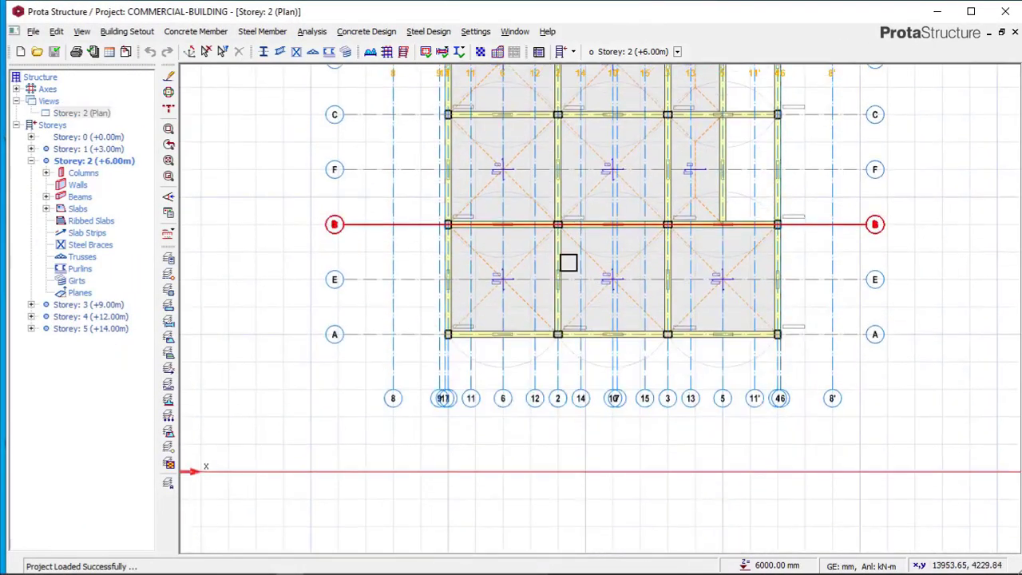
scroll(528, 369, up, 3)
scroll(470, 320, up, 2)
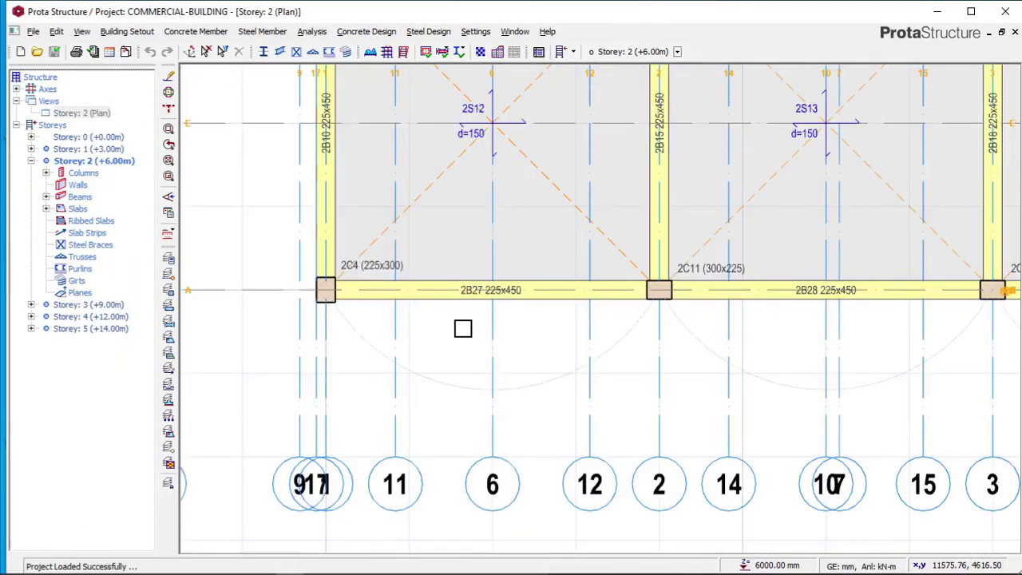
middle_drag(463, 328, 429, 316)
scroll(407, 304, up, 2)
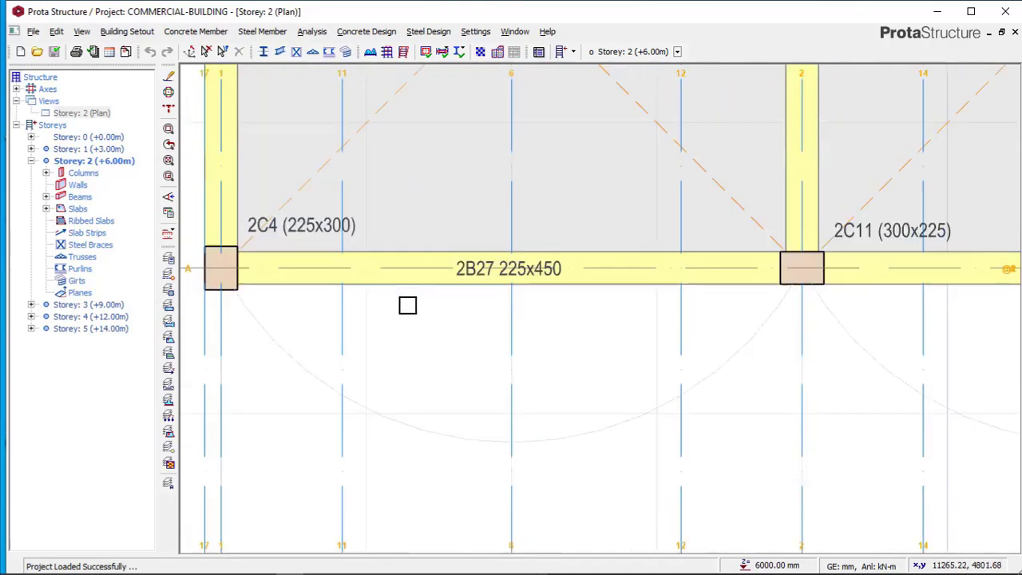
scroll(247, 266, down, 1)
scroll(544, 318, down, 1)
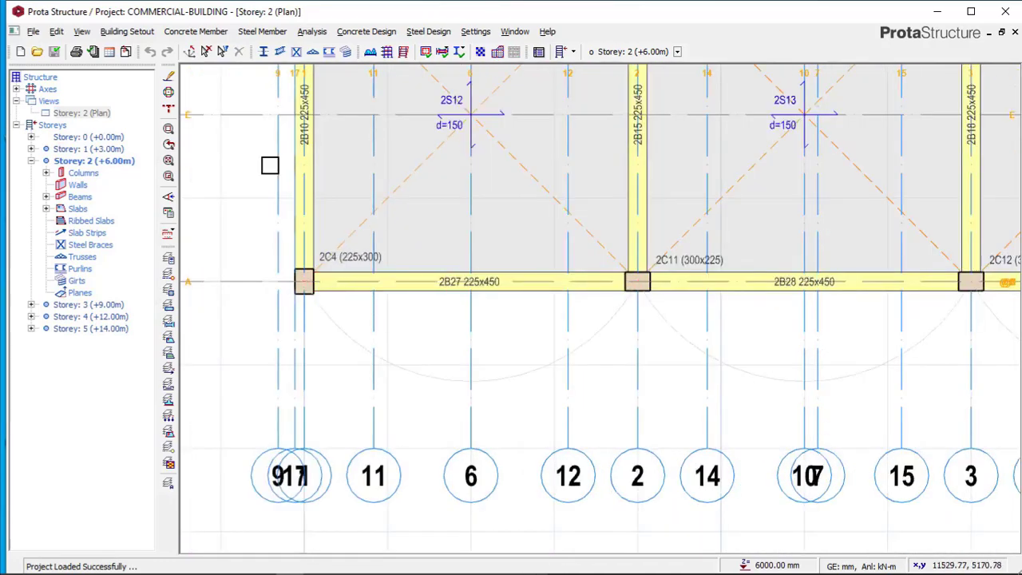
- Start a new Normal concrete beam with width b 225 mm and bottom height h-Bot 450 mm
click(217, 34)
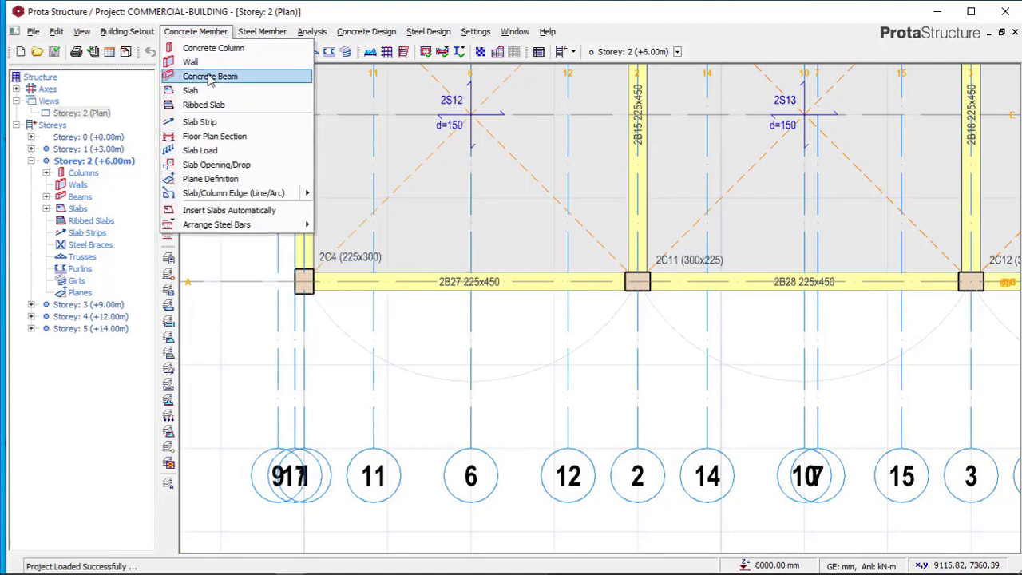
click(209, 77)
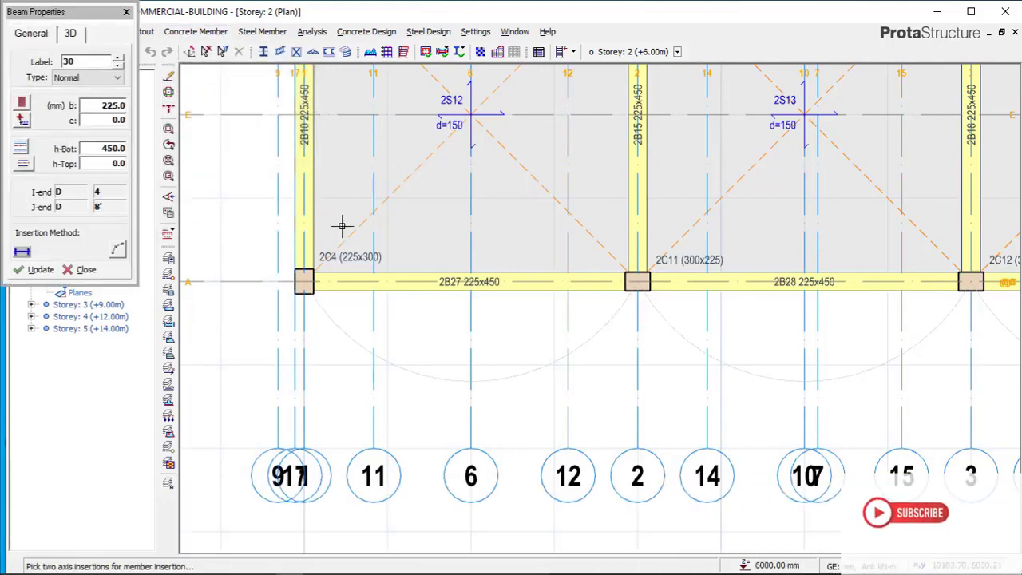
scroll(311, 280, up, 1)
scroll(328, 265, up, 1)
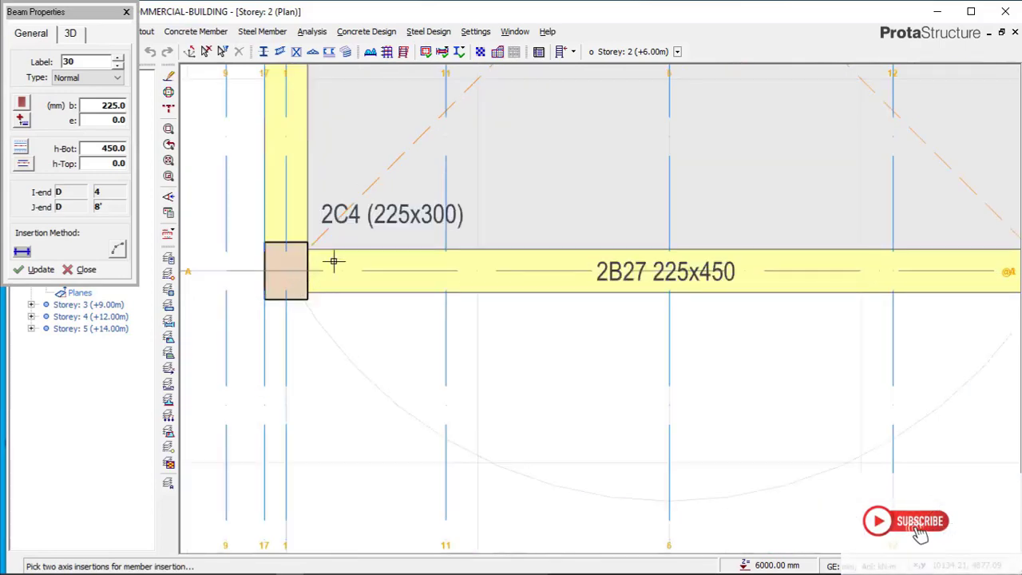
scroll(427, 240, down, 2)
scroll(437, 237, up, 1)
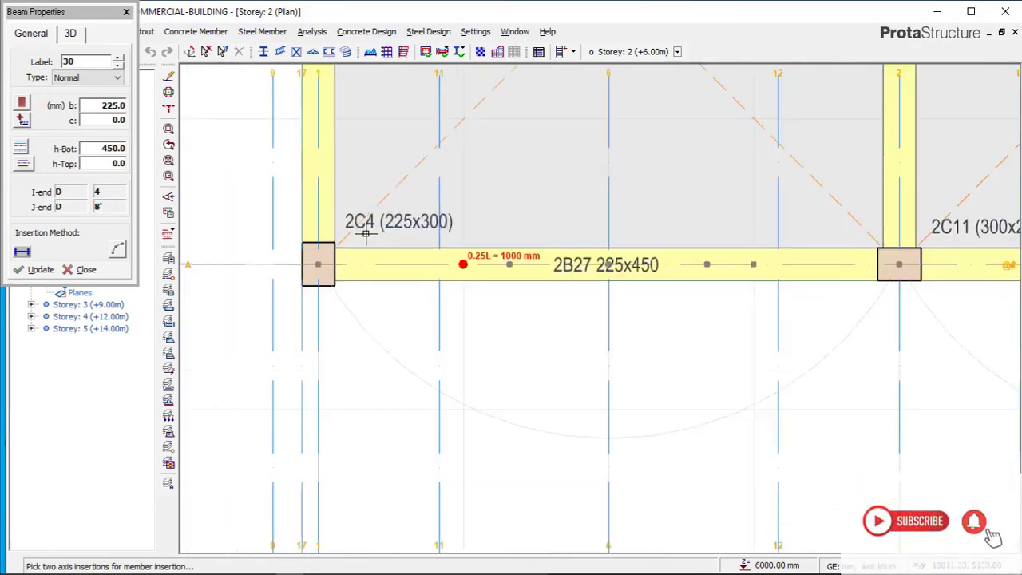
double_click(112, 107)
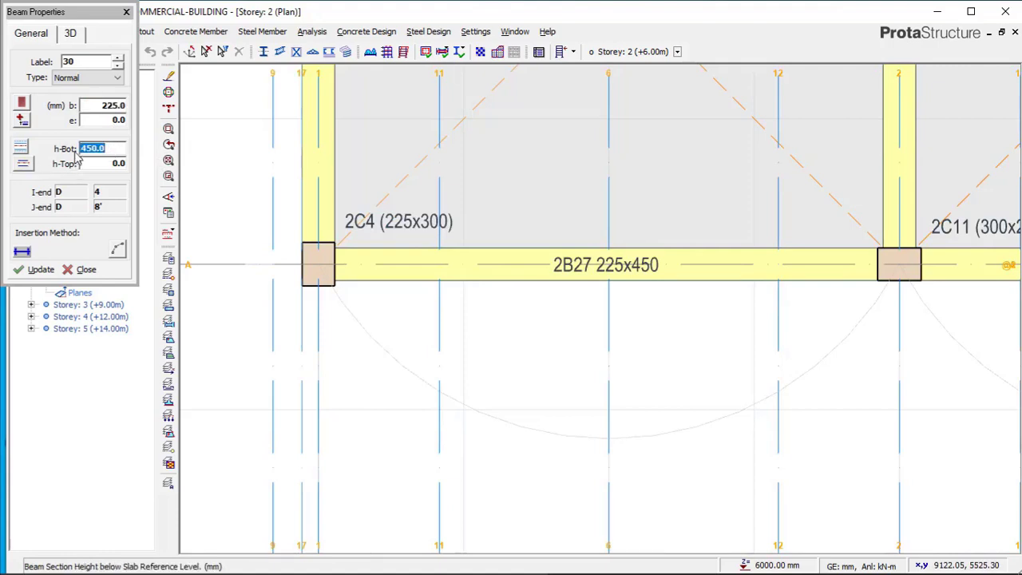
click(103, 148)
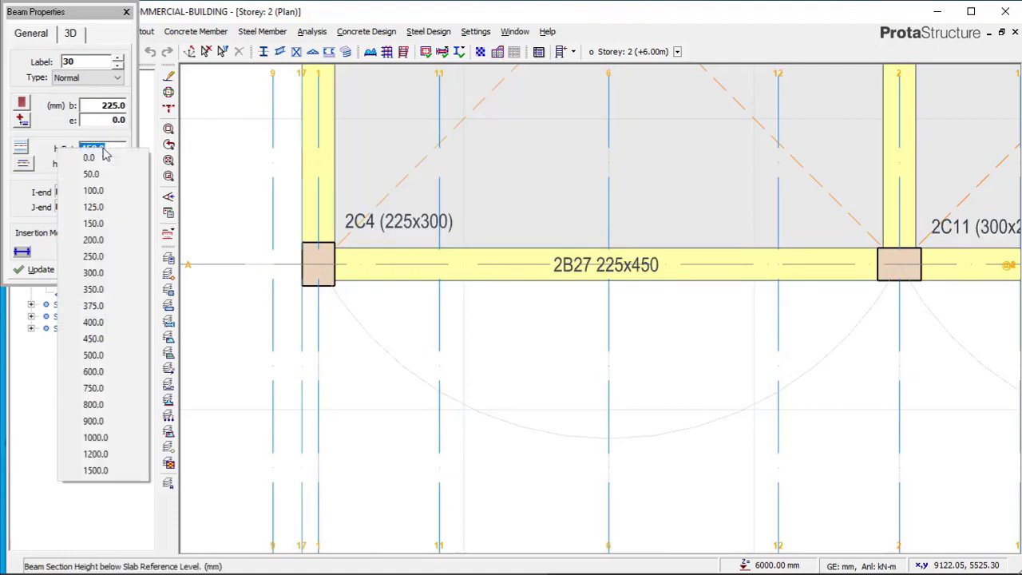
click(93, 338)
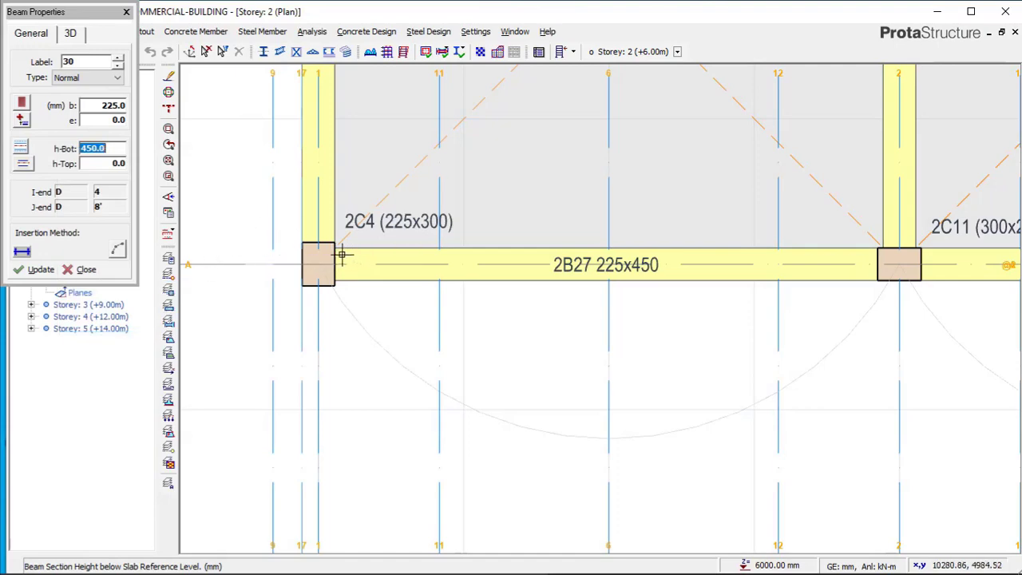
- Using arc insertion, set the curved beam's ends at the insertion points of columns 2C4 and 2C11 on axis A
scroll(342, 254, down, 1)
scroll(383, 240, down, 1)
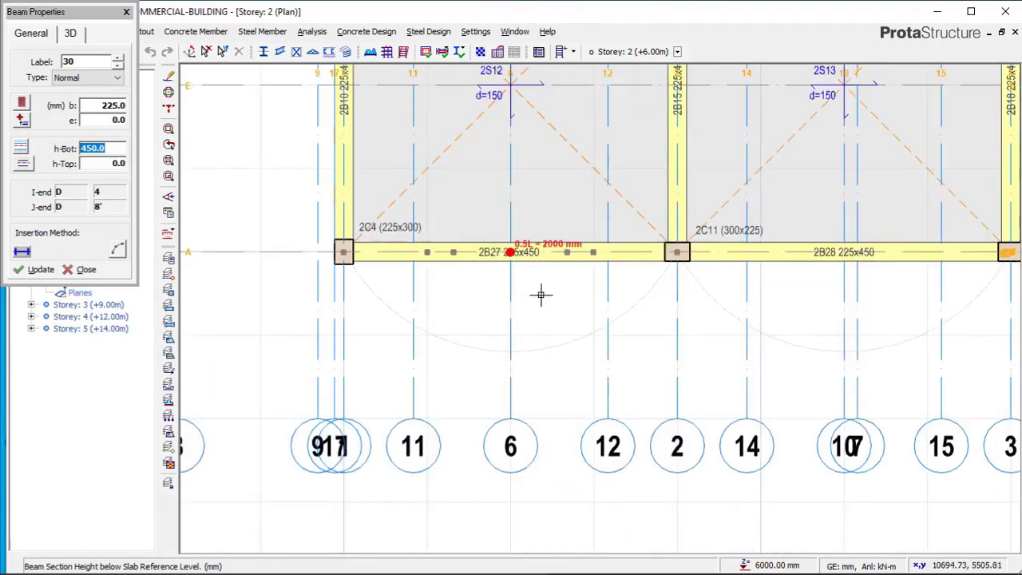
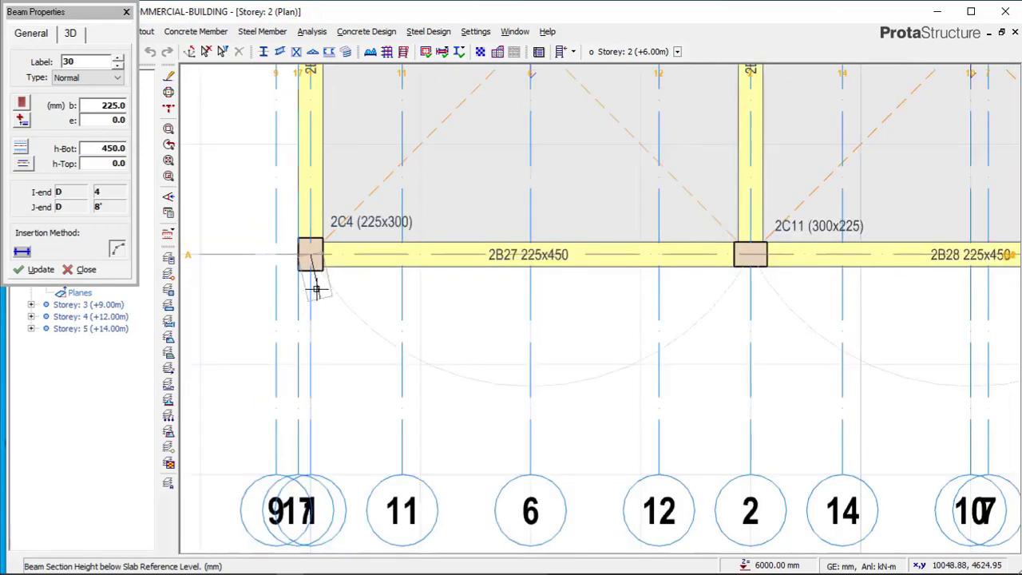
scroll(309, 255, up, 1)
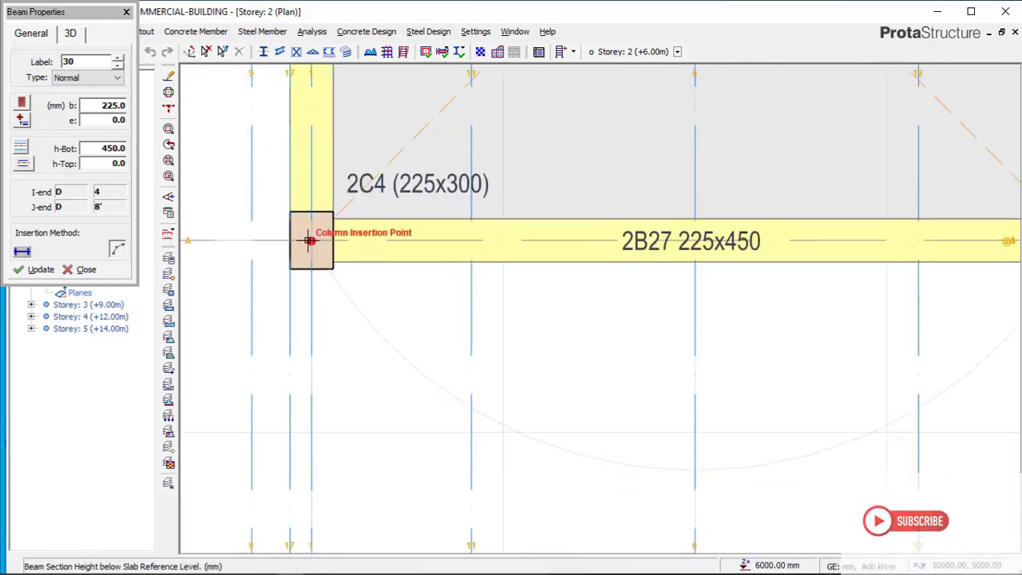
scroll(311, 239, down, 1)
scroll(311, 239, down, 1)
click(319, 258)
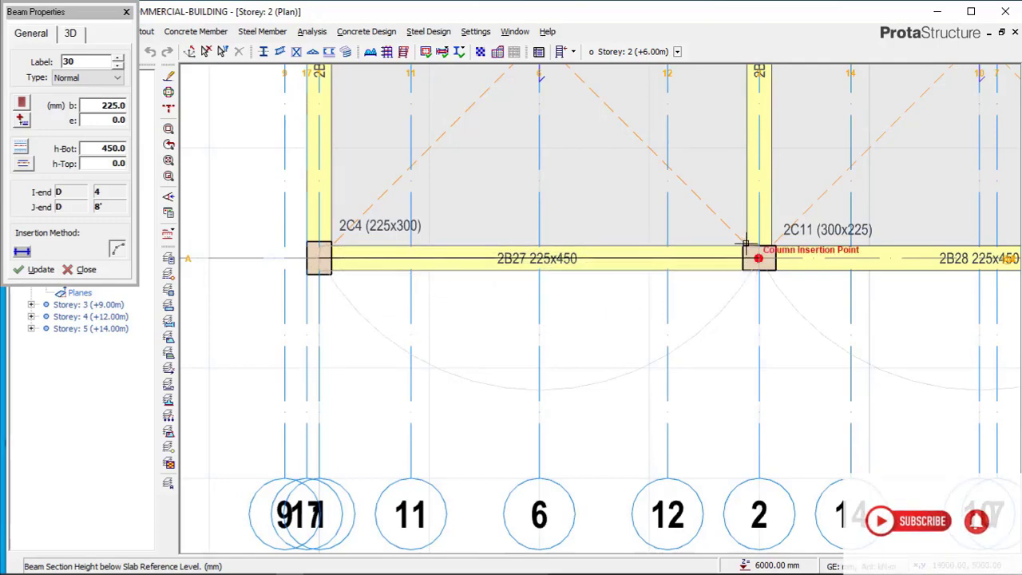
click(662, 281)
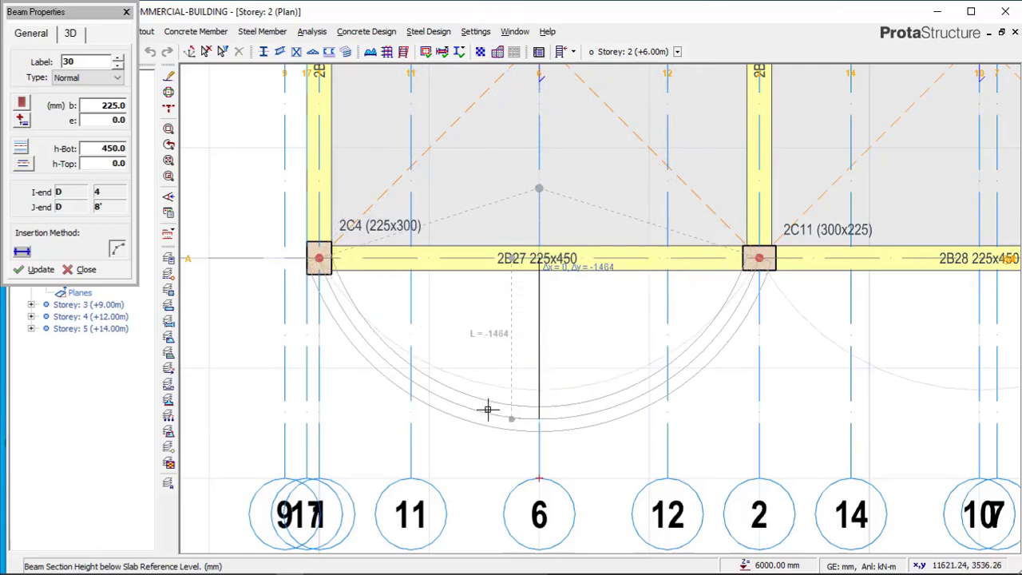
- Bow the beam outward from axis A with an arc offset of -1200 mm and finish the beam insertion
click(538, 478)
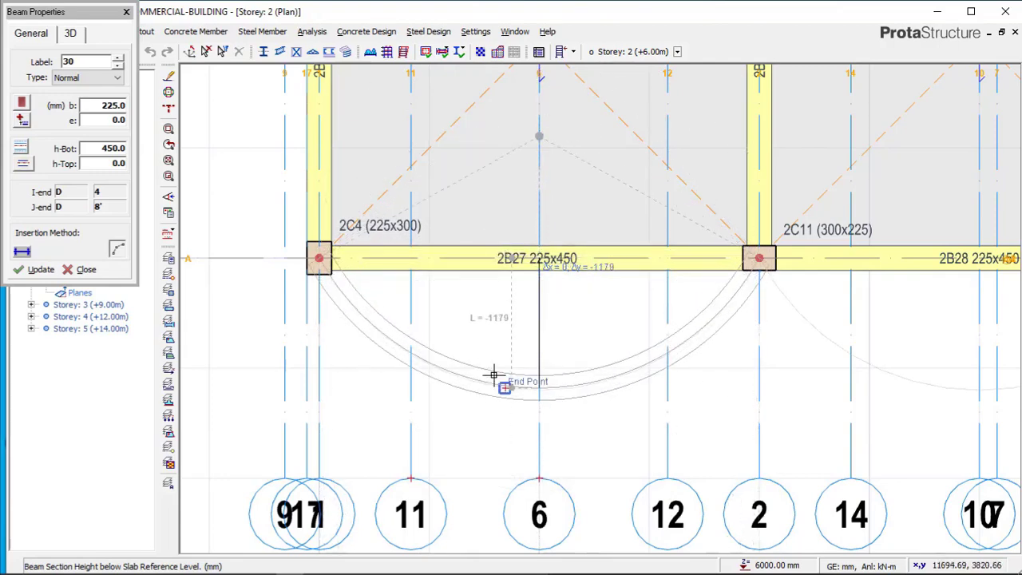
scroll(495, 373, up, 1)
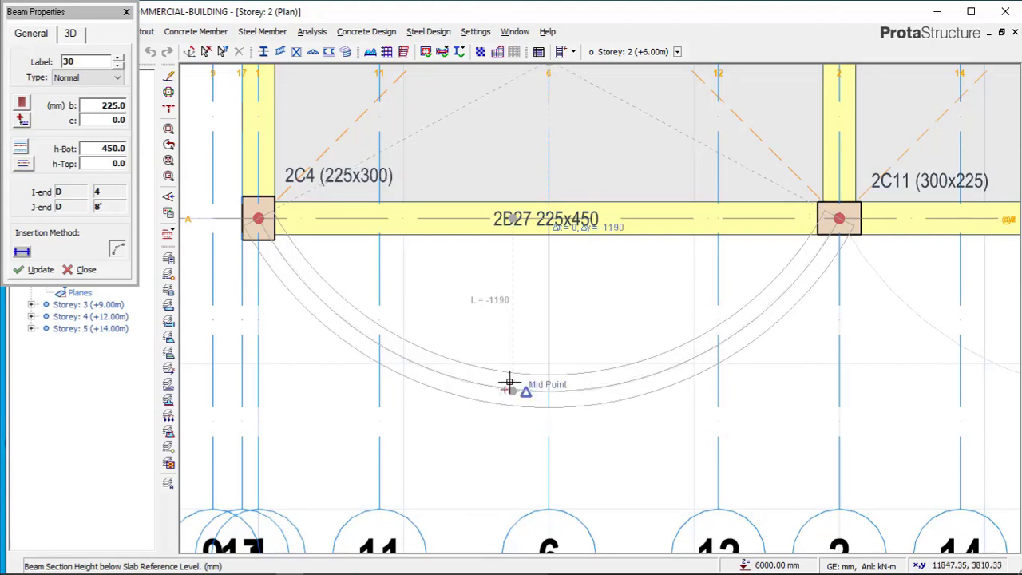
key(shift+F2)
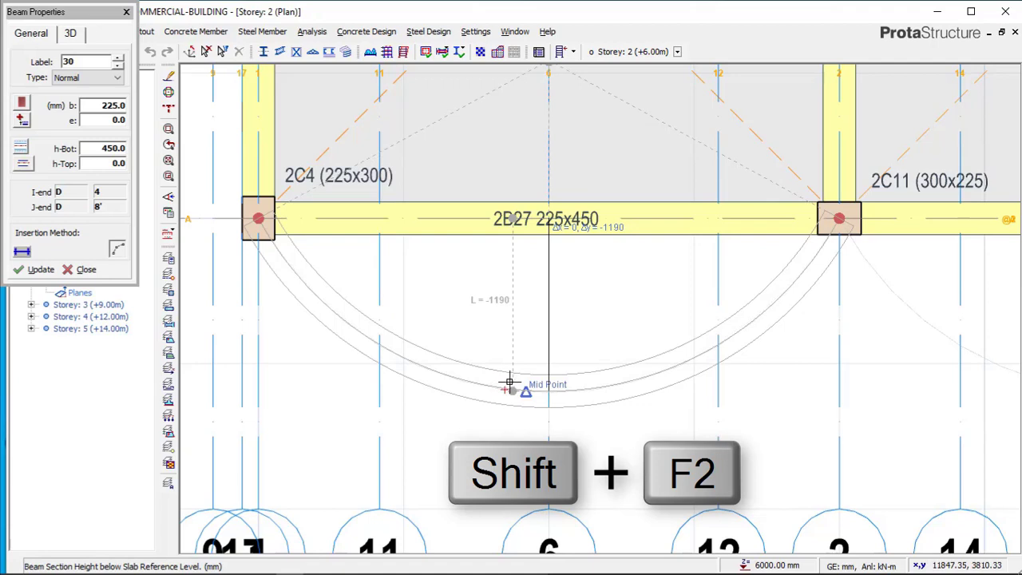
key(shift+F2)
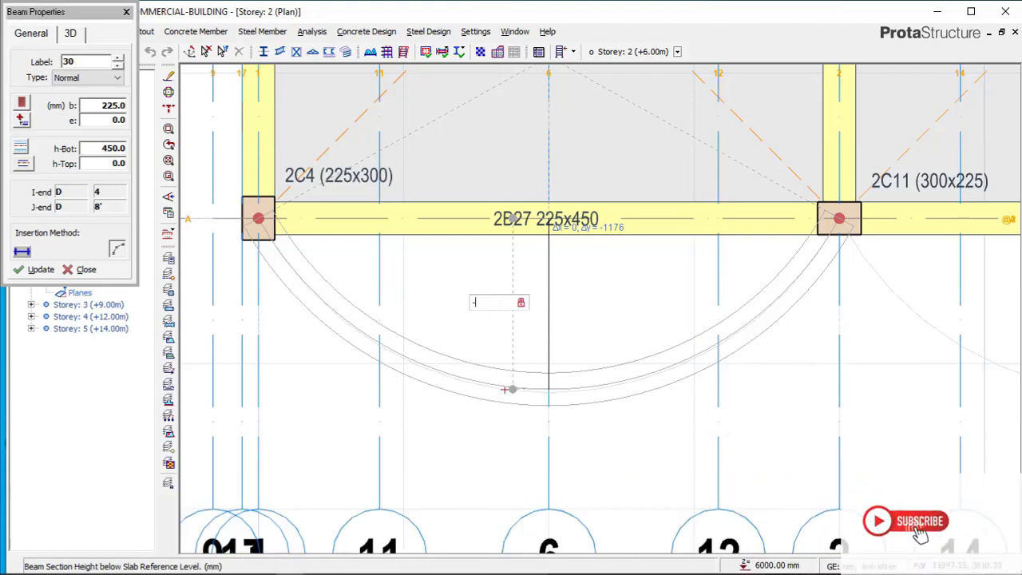
text(1200)
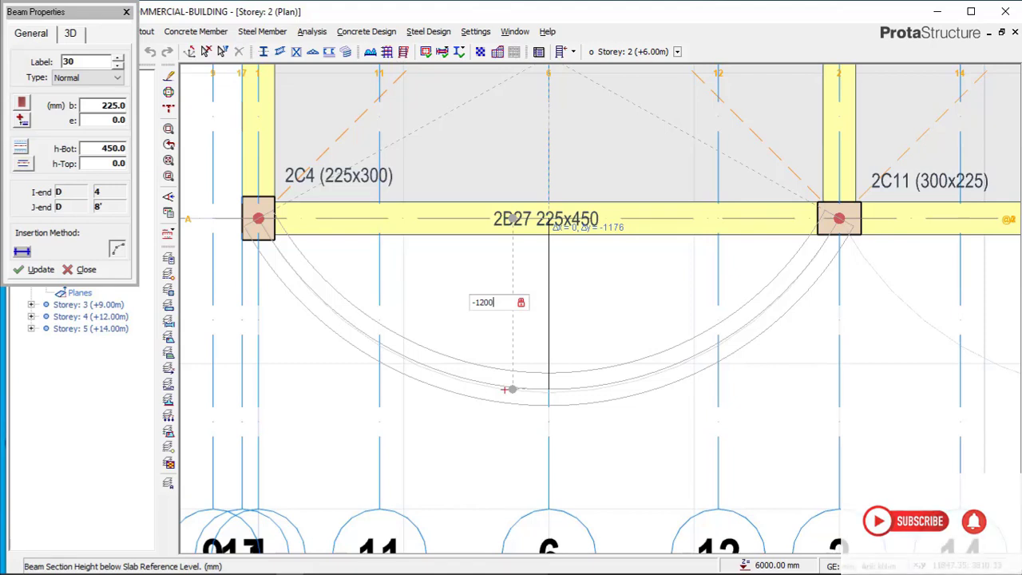
key(Return)
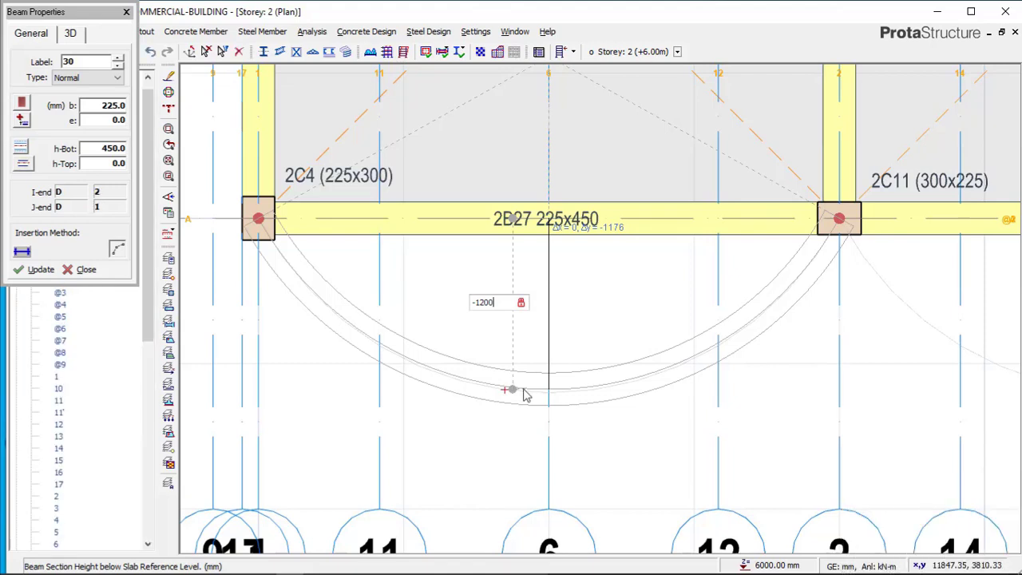
key(Return)
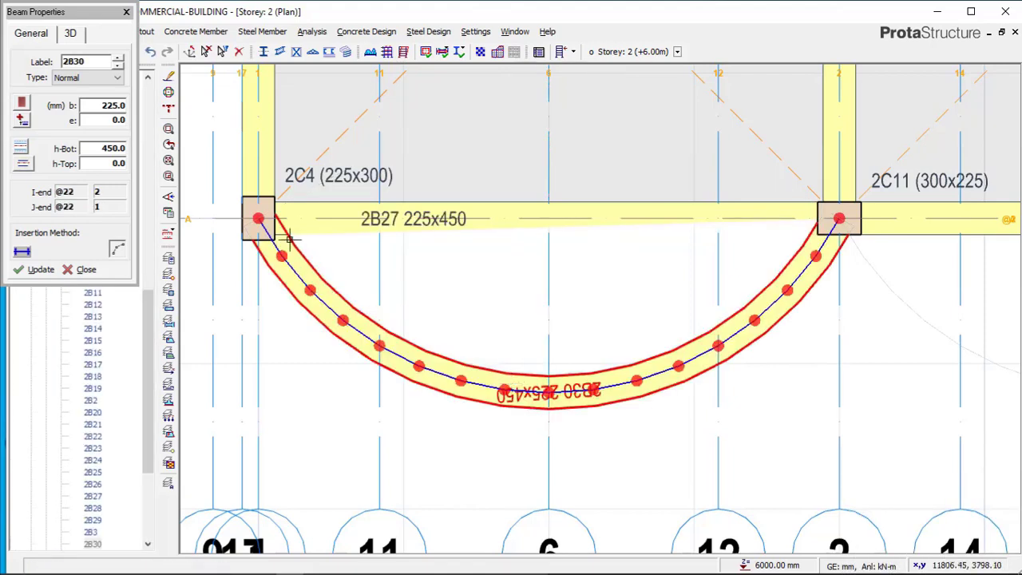
scroll(586, 337, down, 2)
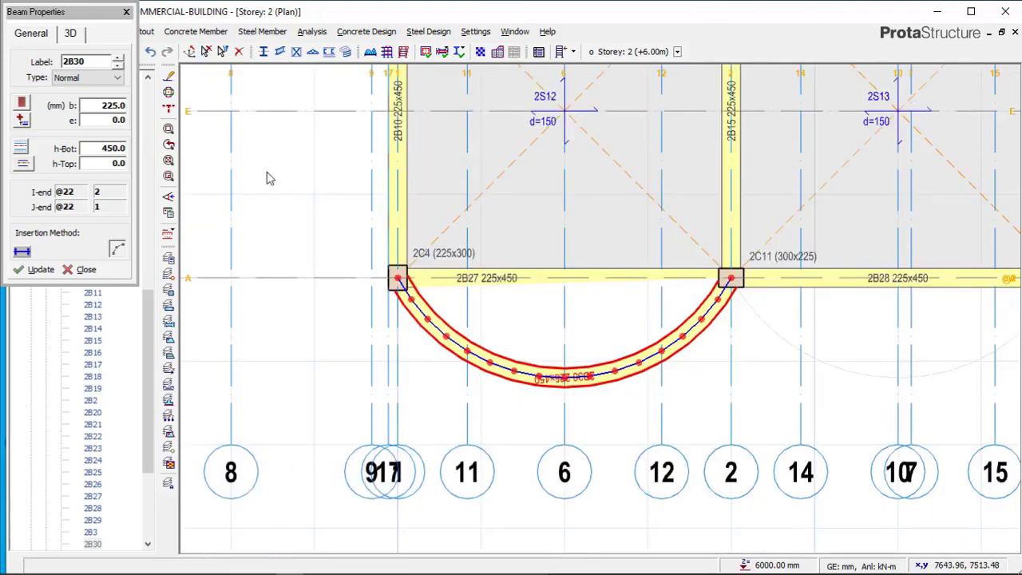
key(Escape)
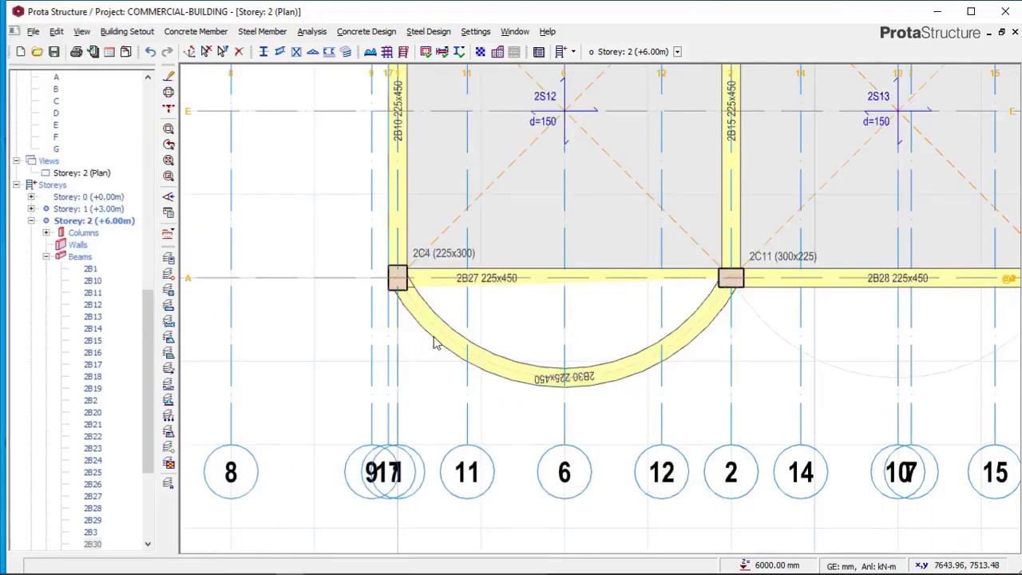
- Show Storey 2 in 3D and inspect the new curved beam between columns 2C4 and 2C11
right_click(95, 181)
click(128, 198)
scroll(449, 376, up, 5)
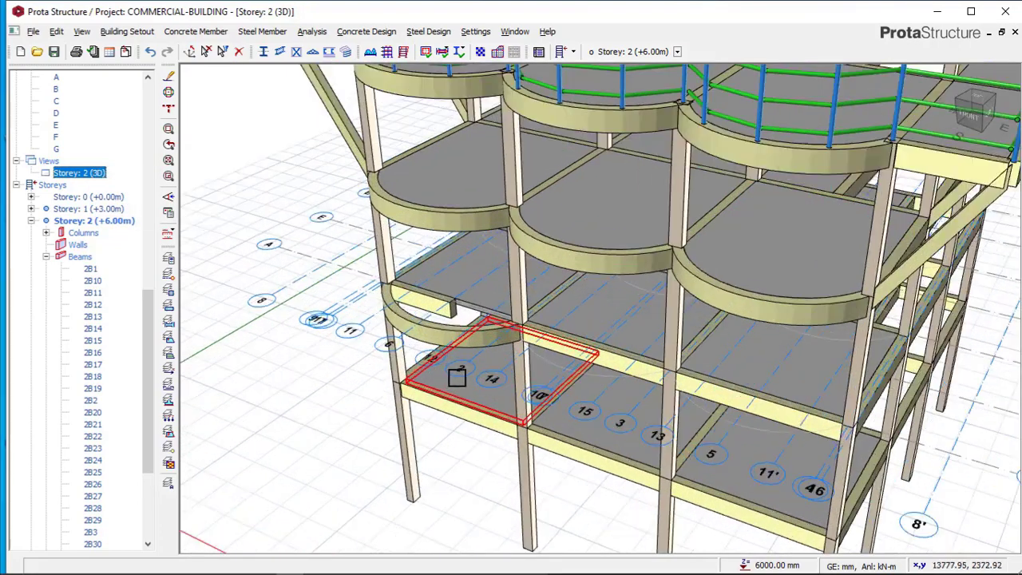
middle_drag(463, 370, 538, 321)
- Return Storey 2 to plan view and delete the straight beam 2B27 between columns 2C4 and 2C11
click(73, 174)
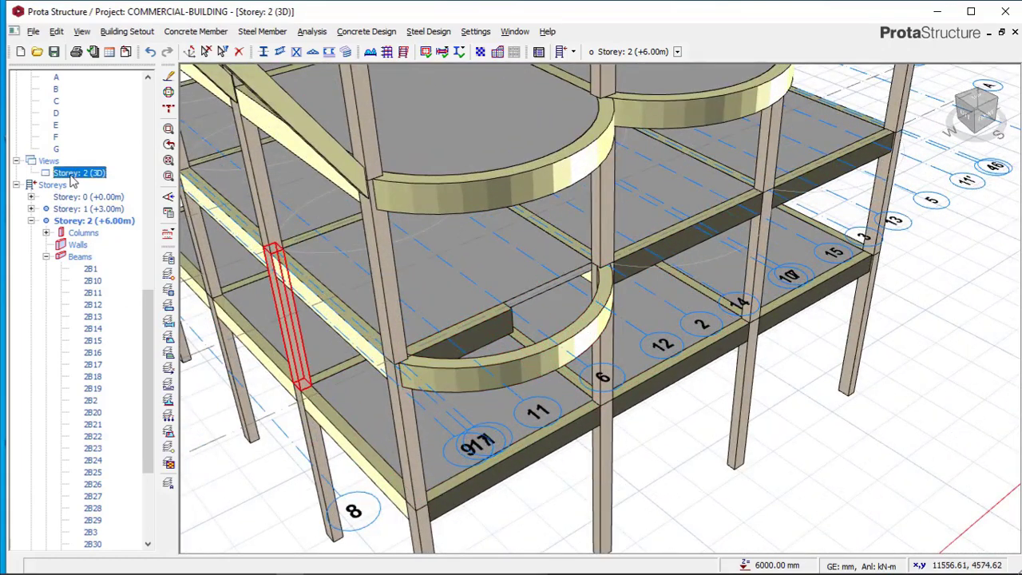
right_click(76, 175)
click(112, 186)
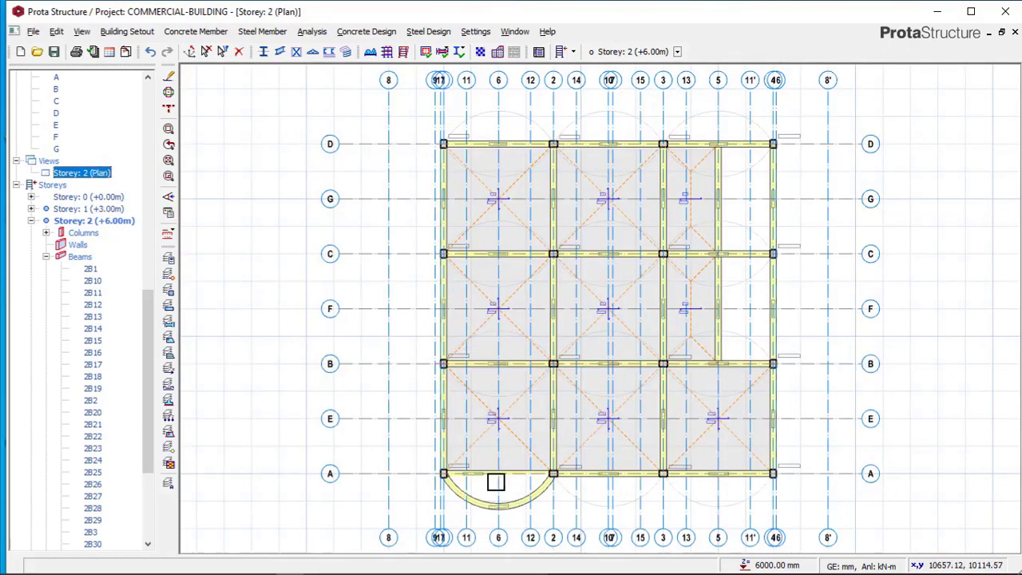
scroll(495, 479, up, 5)
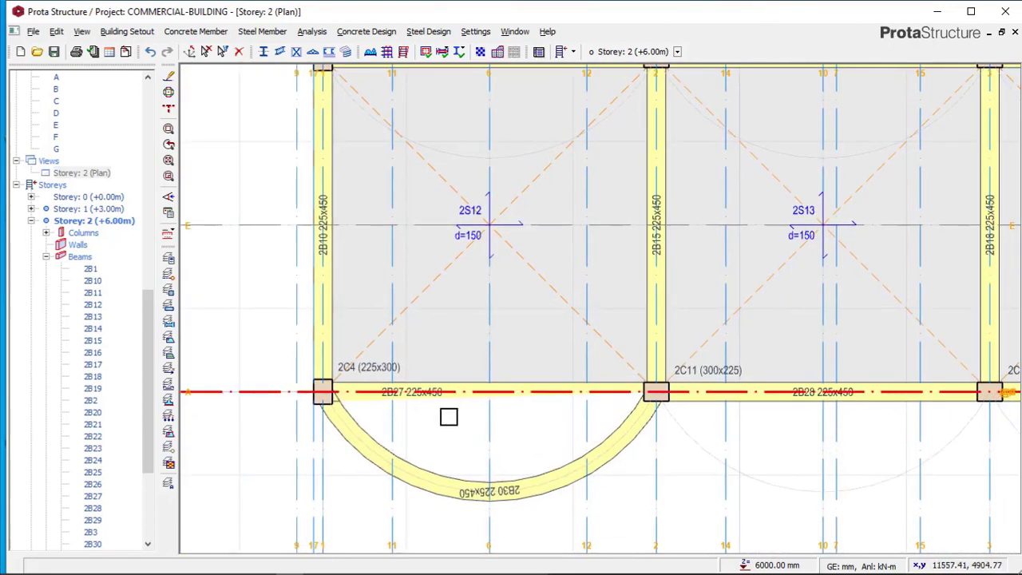
click(448, 412)
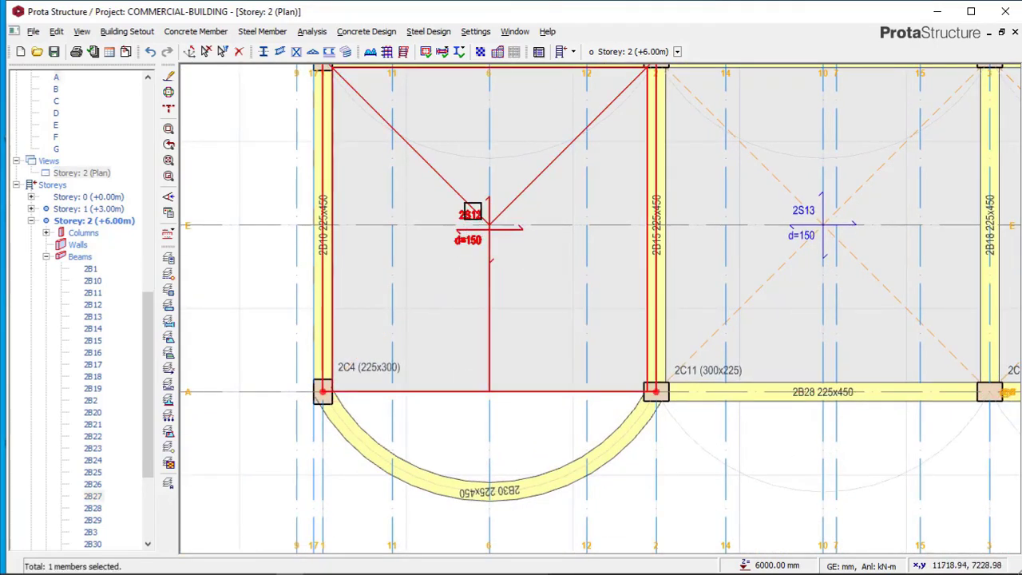
- Delete the slab in the bay between columns 2C4 and 2C11, behind the curved beam 2B30
key(Delete)
scroll(523, 352, down, 2)
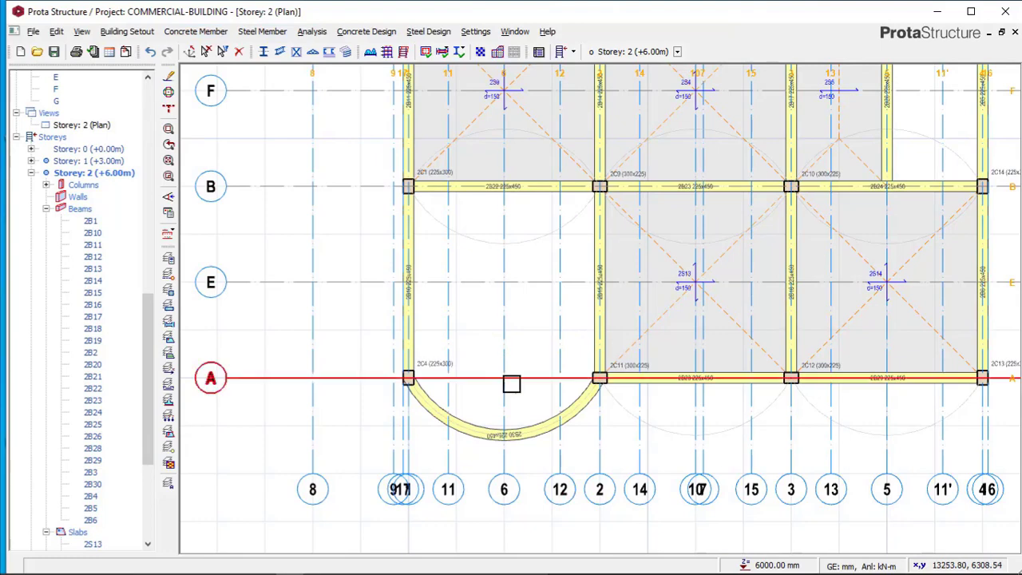
scroll(511, 365, up, 2)
scroll(447, 371, down, 1)
scroll(502, 345, down, 1)
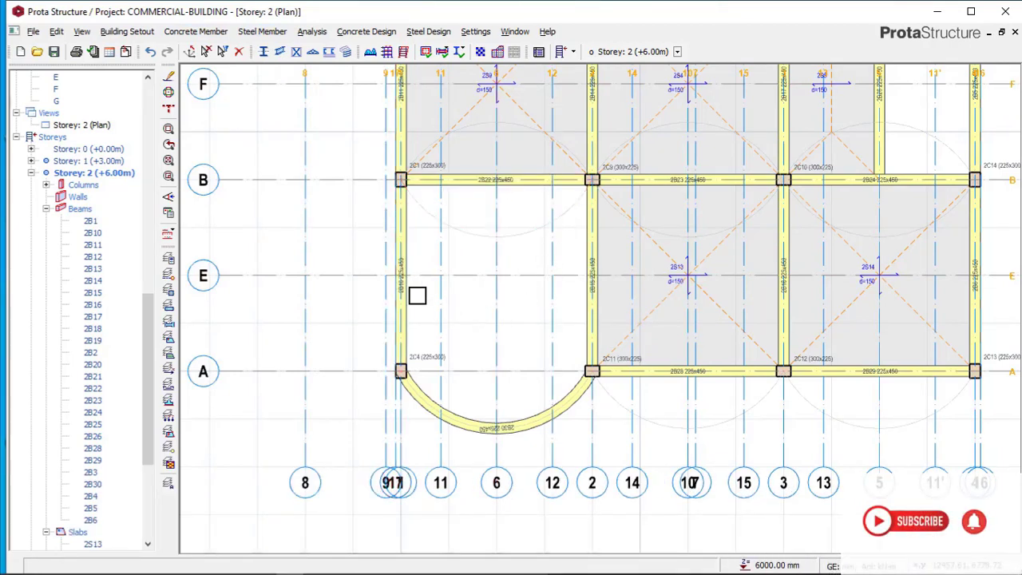
- Review the general and load properties for a 150 mm slab and insert it in the region enclosed by curved beam 2B30
click(209, 33)
mouse_move(366, 32)
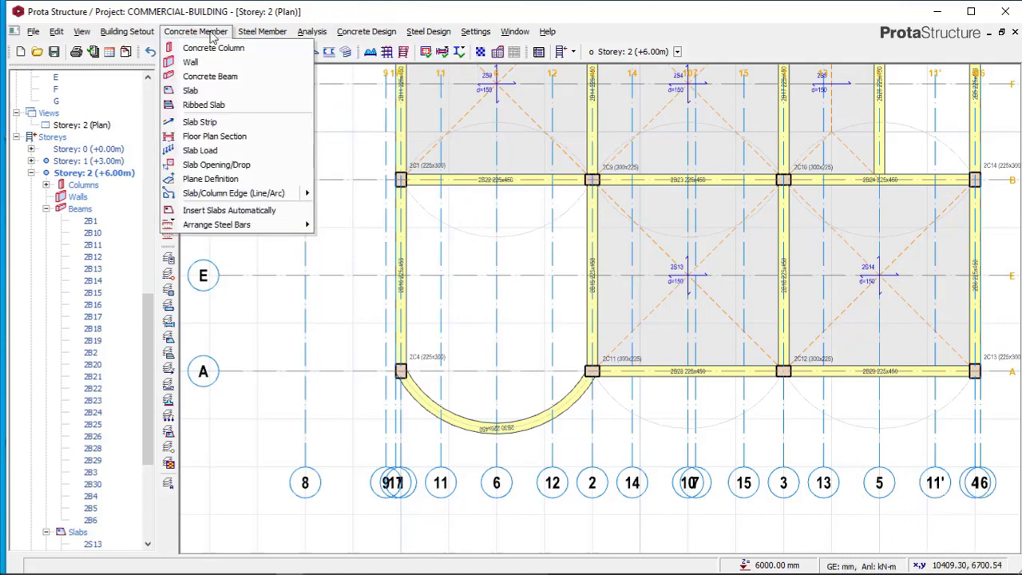
click(213, 36)
click(211, 36)
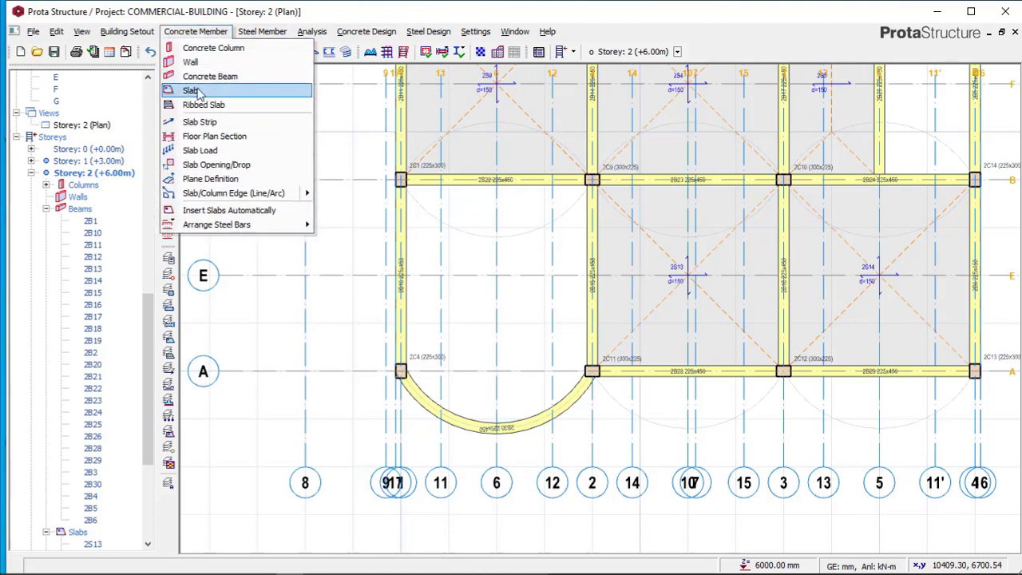
click(191, 90)
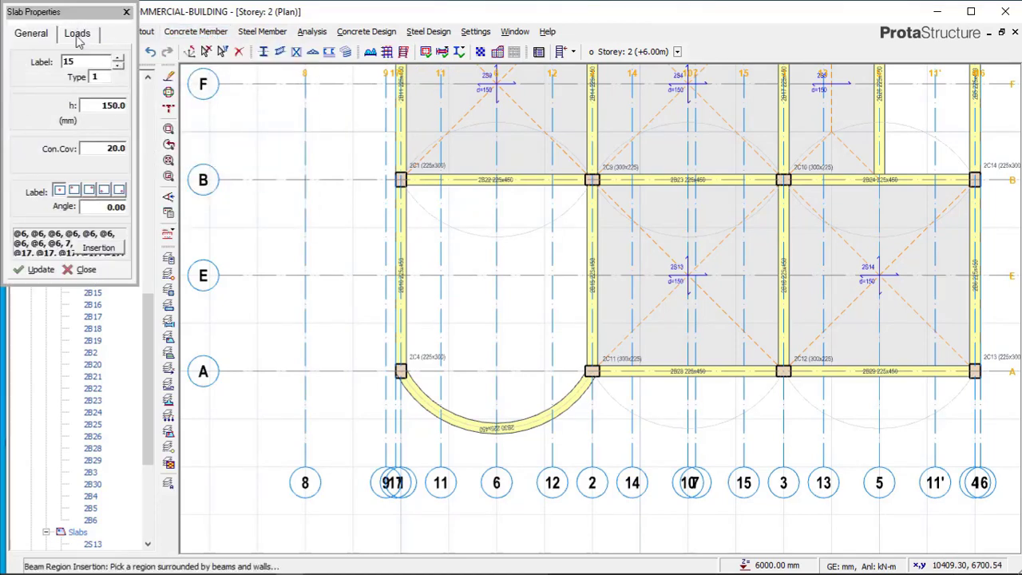
click(77, 36)
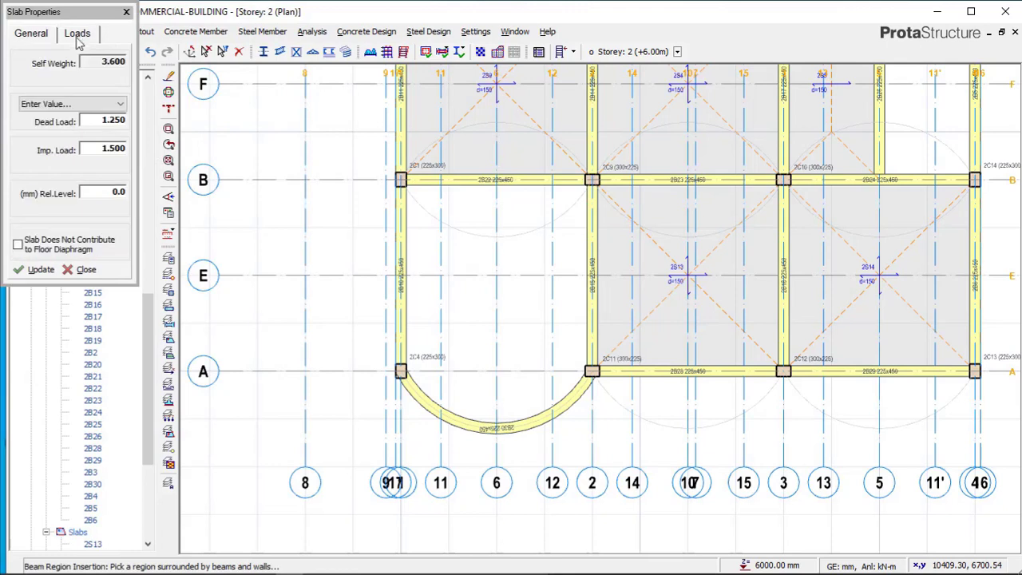
click(32, 34)
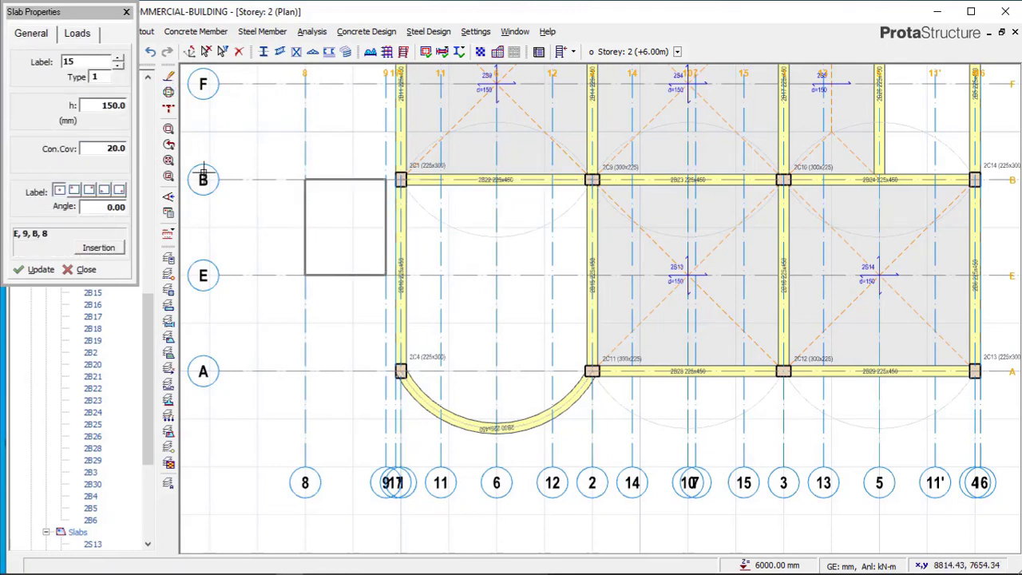
click(518, 236)
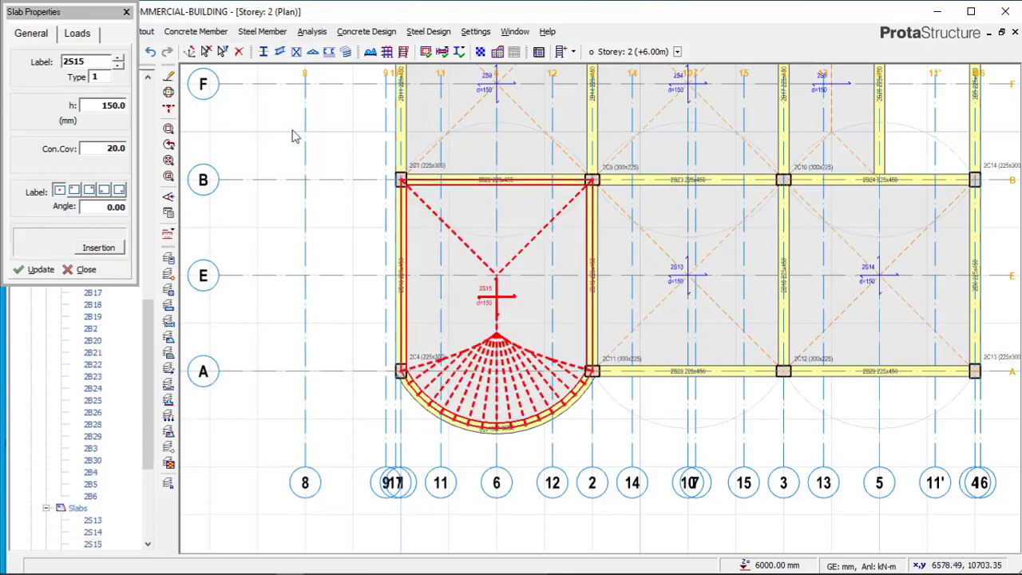
key(Escape)
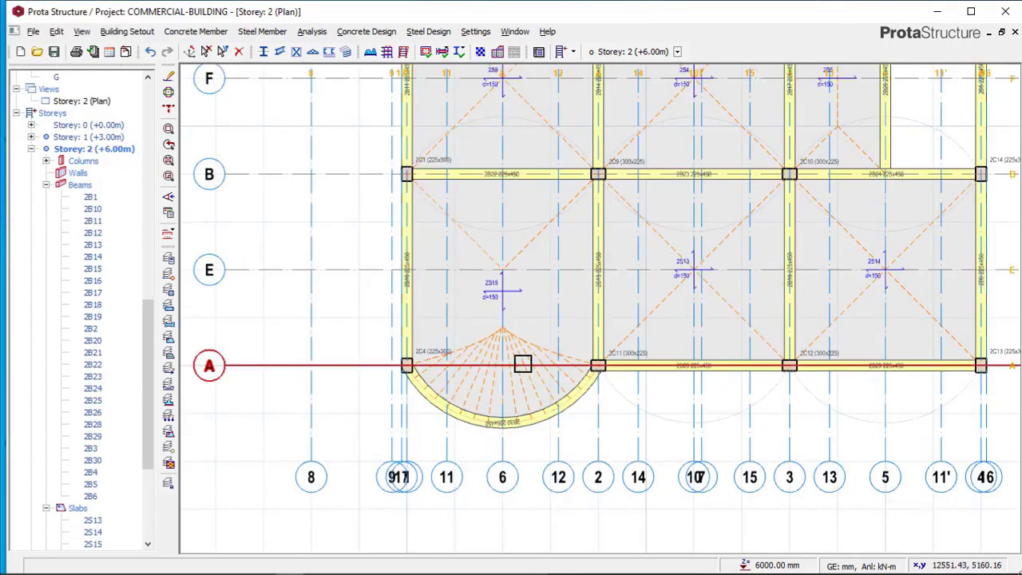
- Examine slab 2S15 in plan, checking how its outline and load lines follow the curved beam
scroll(519, 235, up, 2)
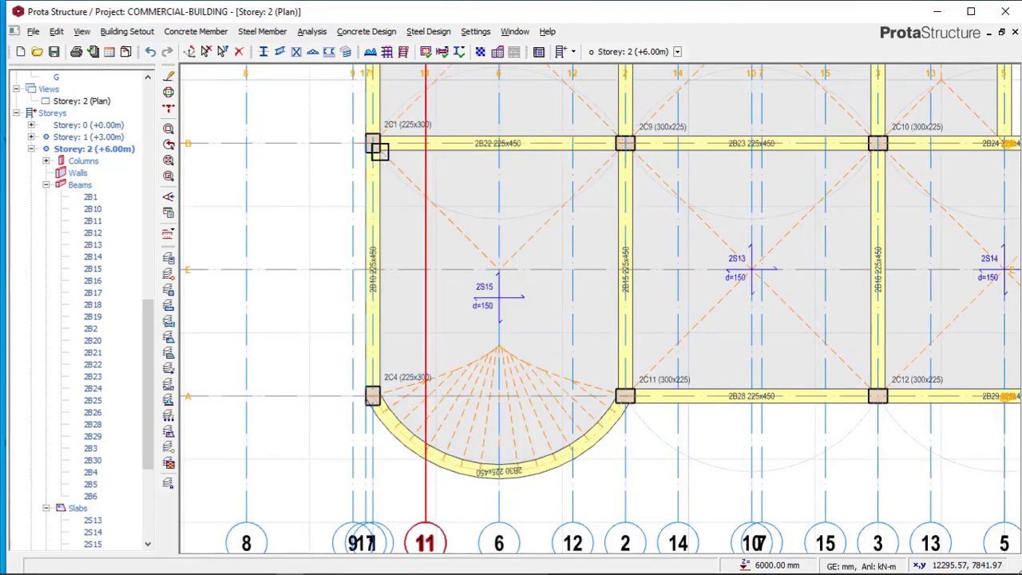
scroll(419, 147, up, 2)
scroll(639, 120, down, 3)
scroll(535, 165, up, 1)
scroll(535, 164, up, 1)
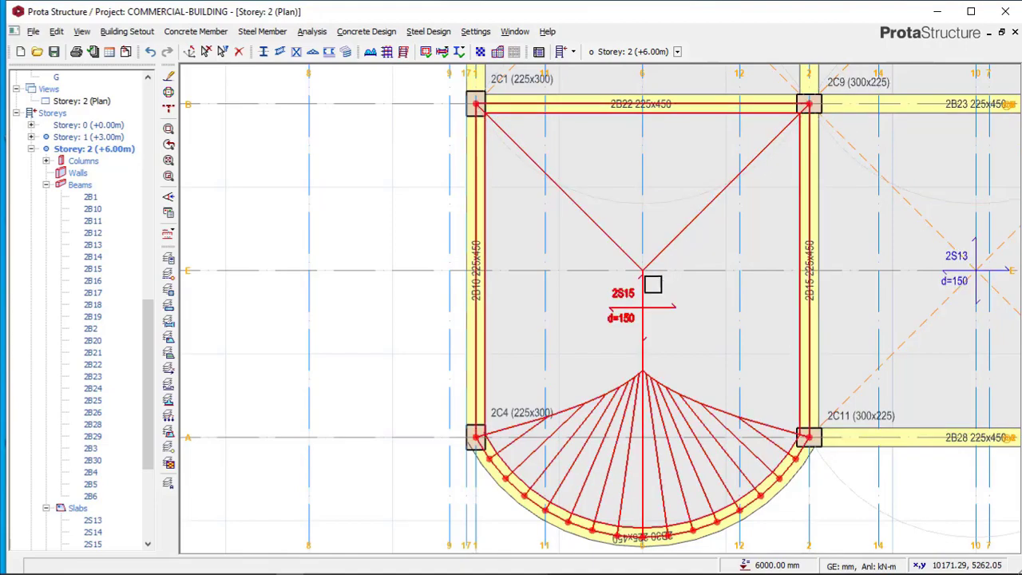
middle_drag(730, 407, 639, 291)
scroll(640, 292, down, 2)
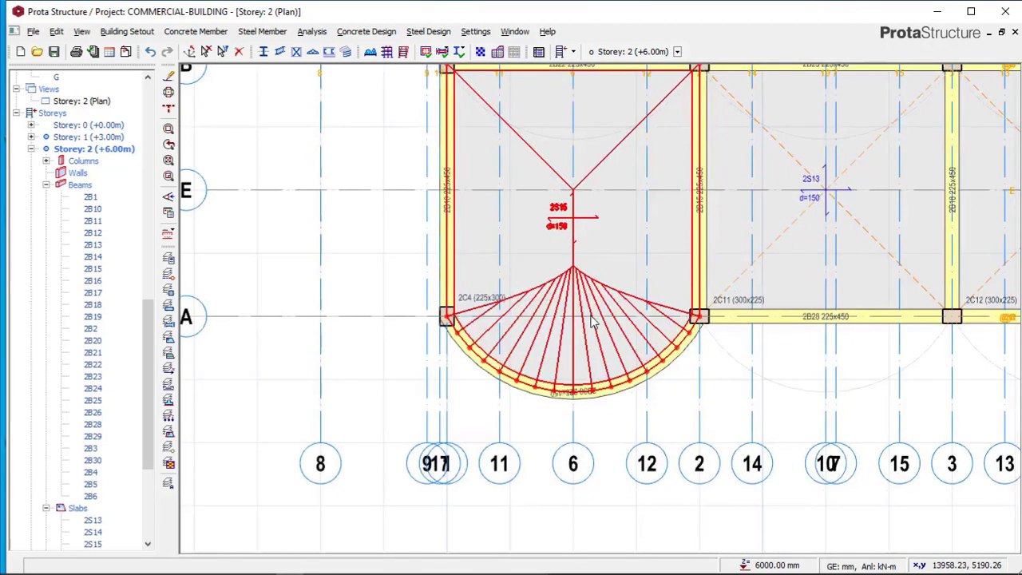
scroll(631, 346, up, 4)
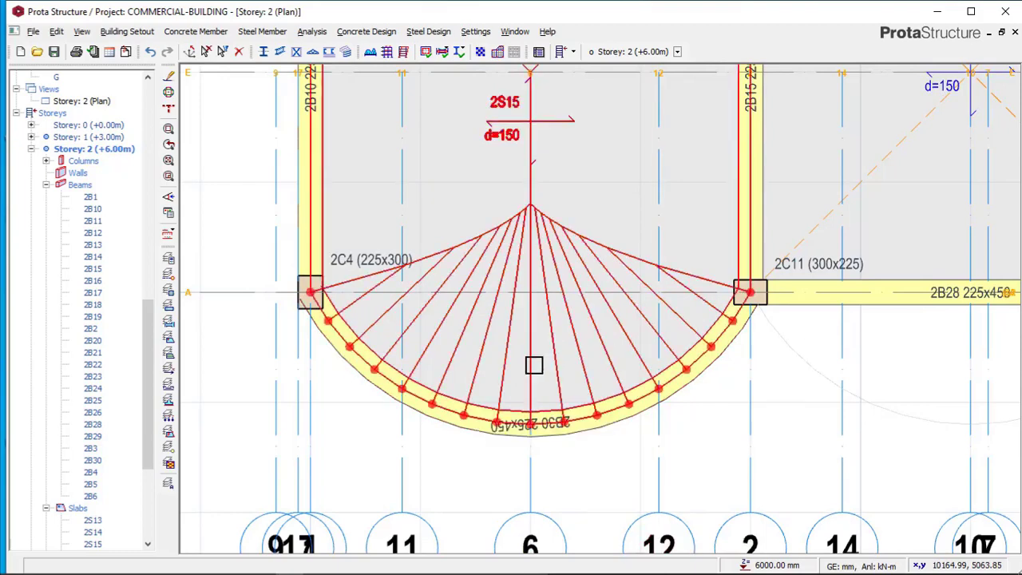
scroll(604, 319, down, 3)
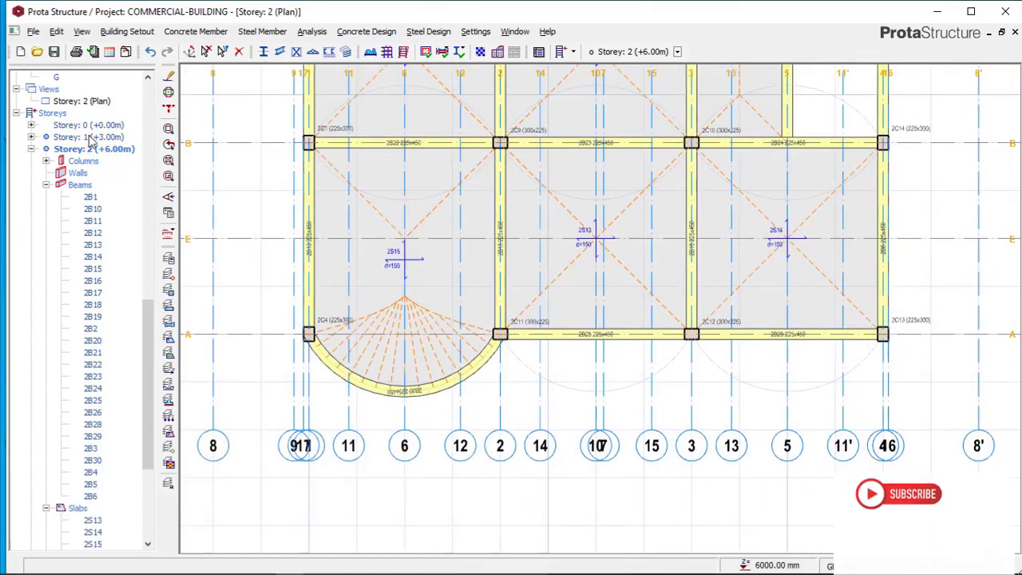
- Show Storey 2 in 3D and inspect the curved slab edge and curved beam from several angles
click(80, 101)
right_click(102, 105)
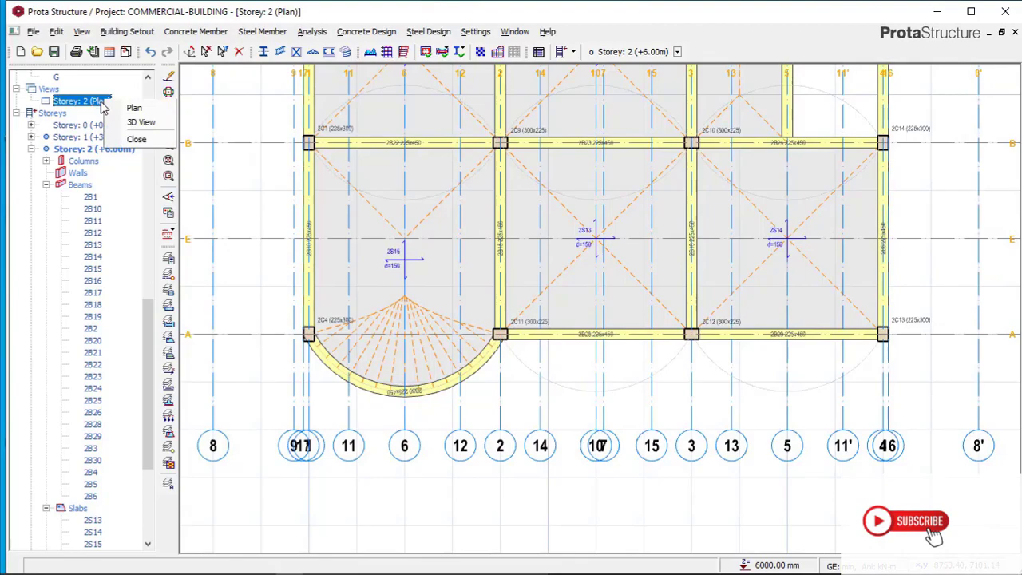
click(140, 122)
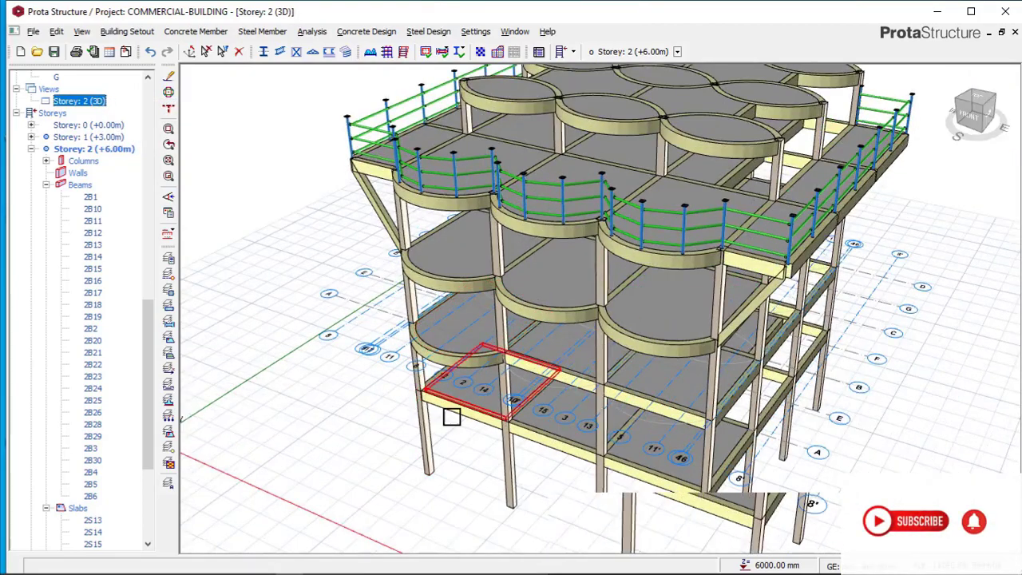
scroll(500, 424, up, 1)
shift+middle_drag(499, 424, 599, 301)
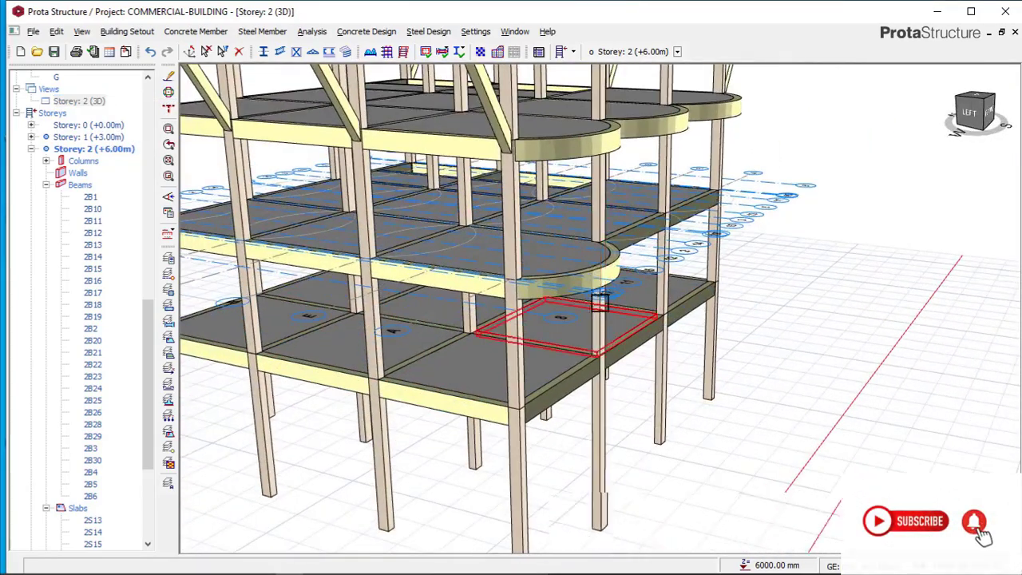
scroll(599, 299, up, 3)
scroll(665, 232, down, 3)
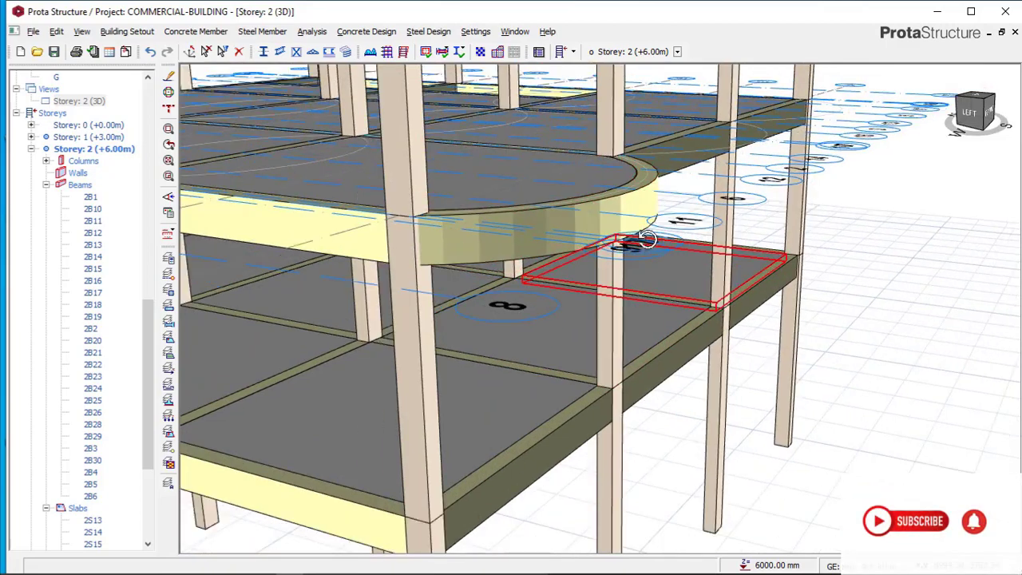
scroll(646, 237, up, 6)
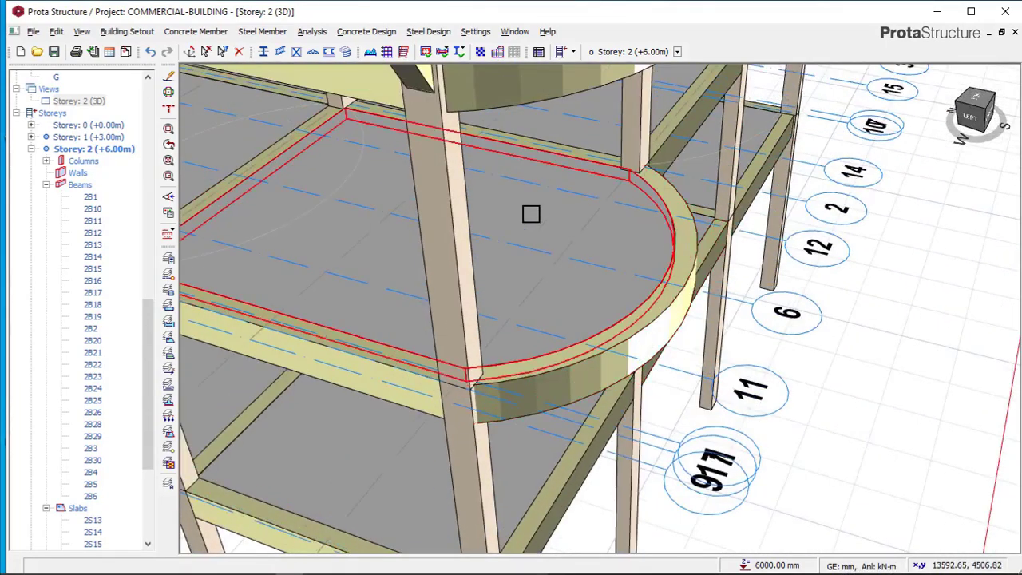
scroll(700, 184, down, 2)
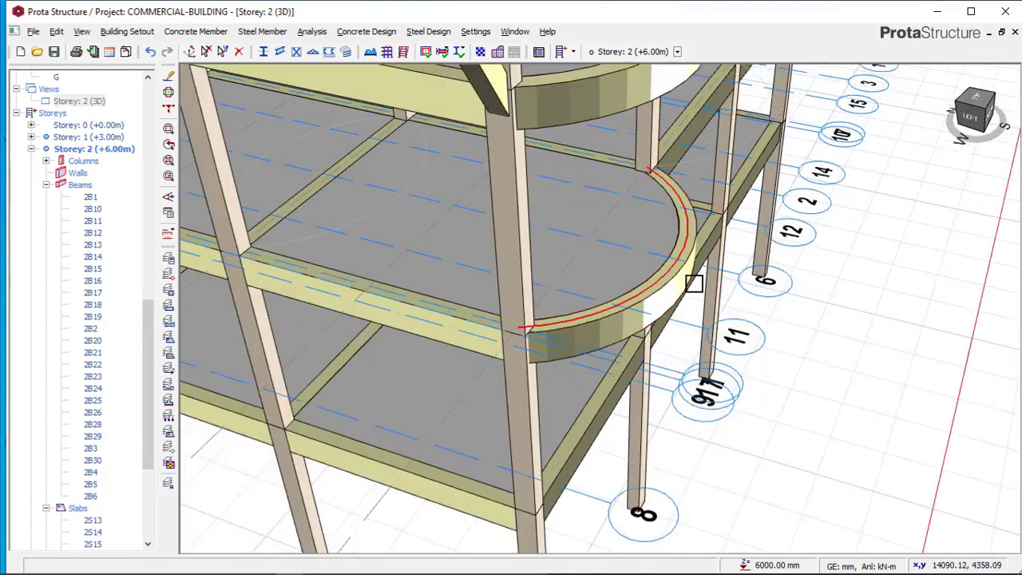
scroll(636, 287, down, 1)
middle_drag(638, 287, 551, 361)
middle_drag(623, 269, 497, 337)
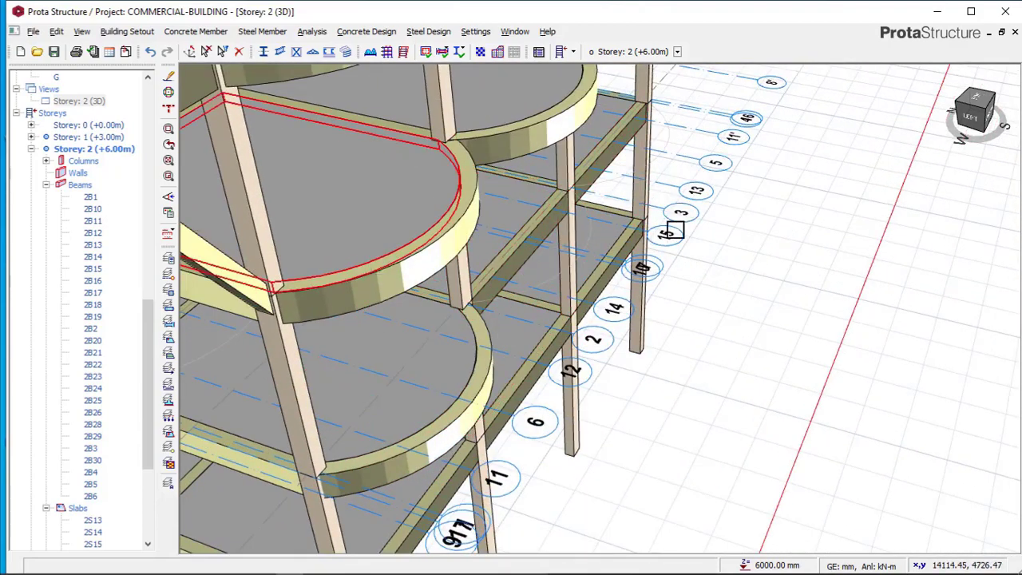
scroll(671, 224, down, 1)
- Return Storey 2 to plan view and delete straight beams 2B28 and 2B29 on axis A
click(78, 102)
right_click(79, 102)
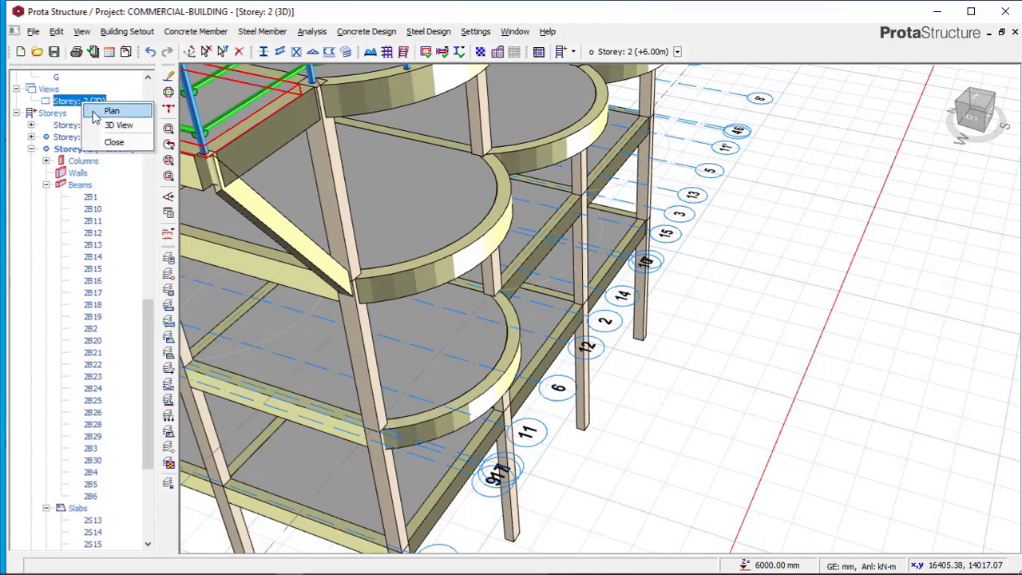
click(120, 125)
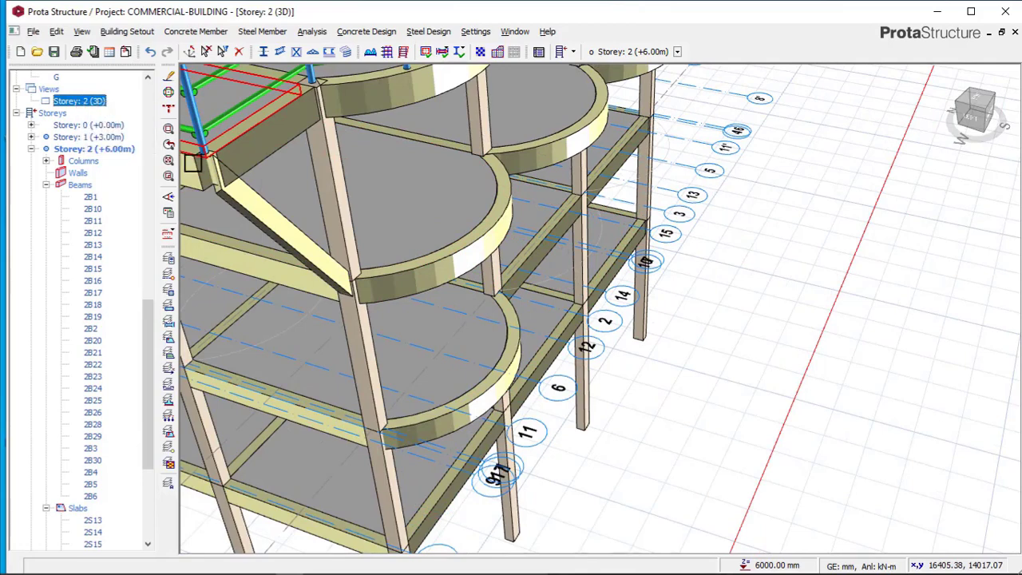
right_click(103, 108)
click(130, 105)
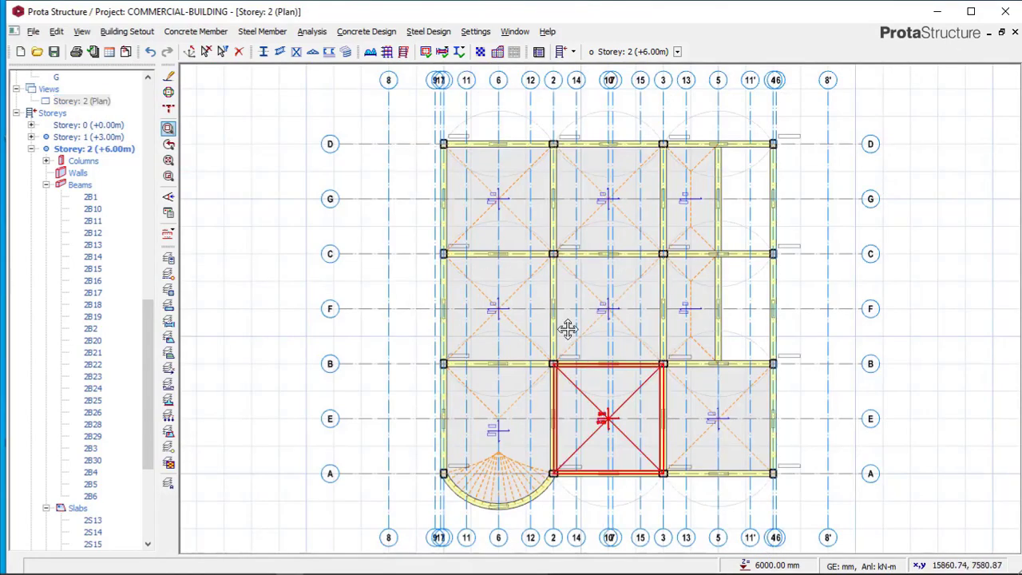
scroll(567, 329, up, 5)
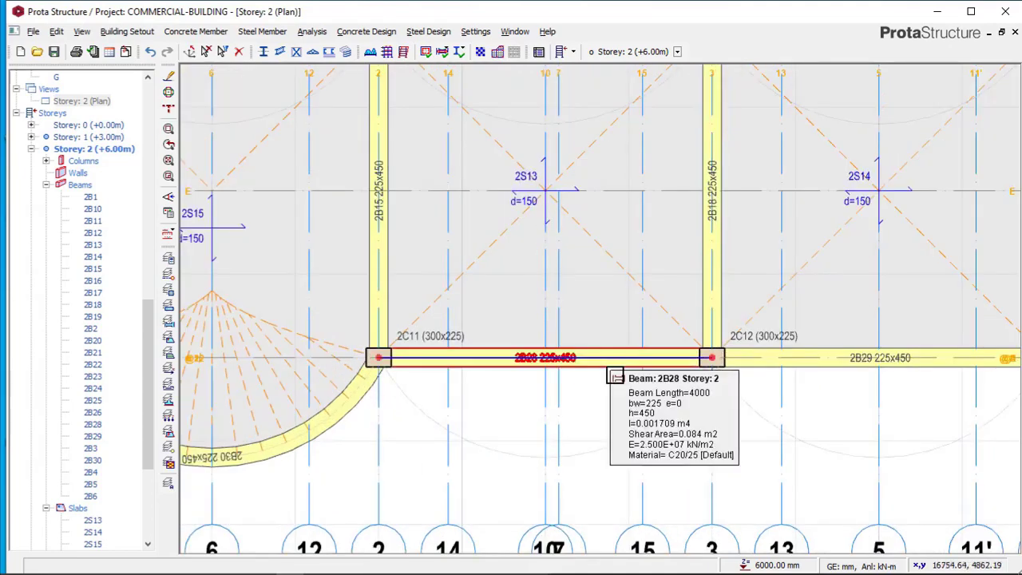
click(518, 380)
scroll(513, 344, down, 2)
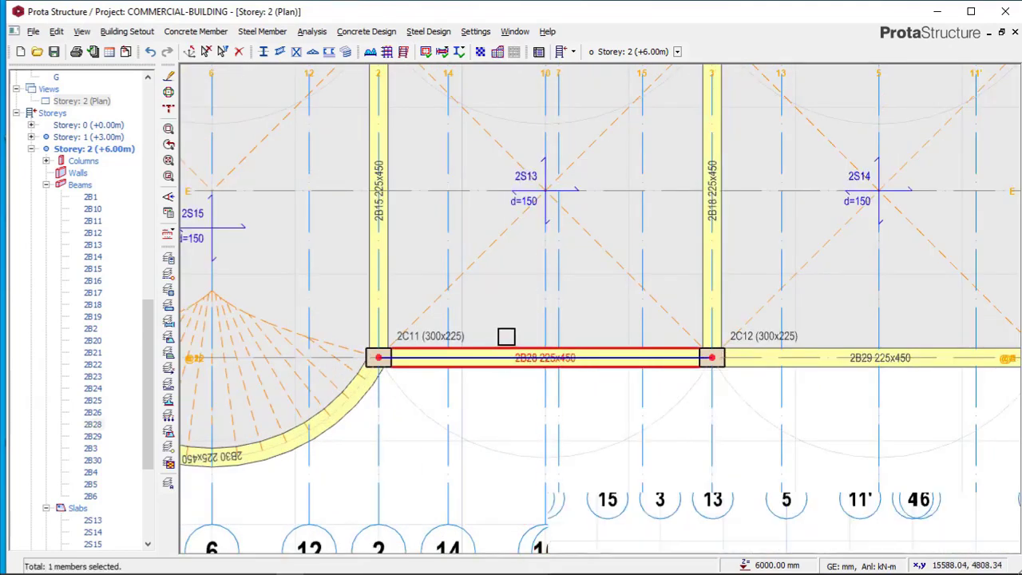
key(Delete)
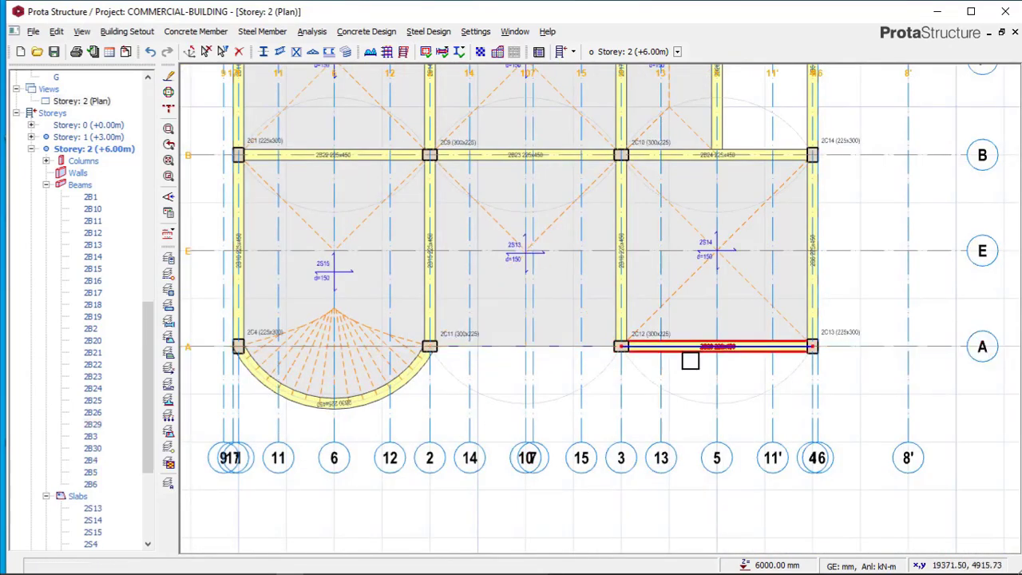
click(690, 359)
key(Delete)
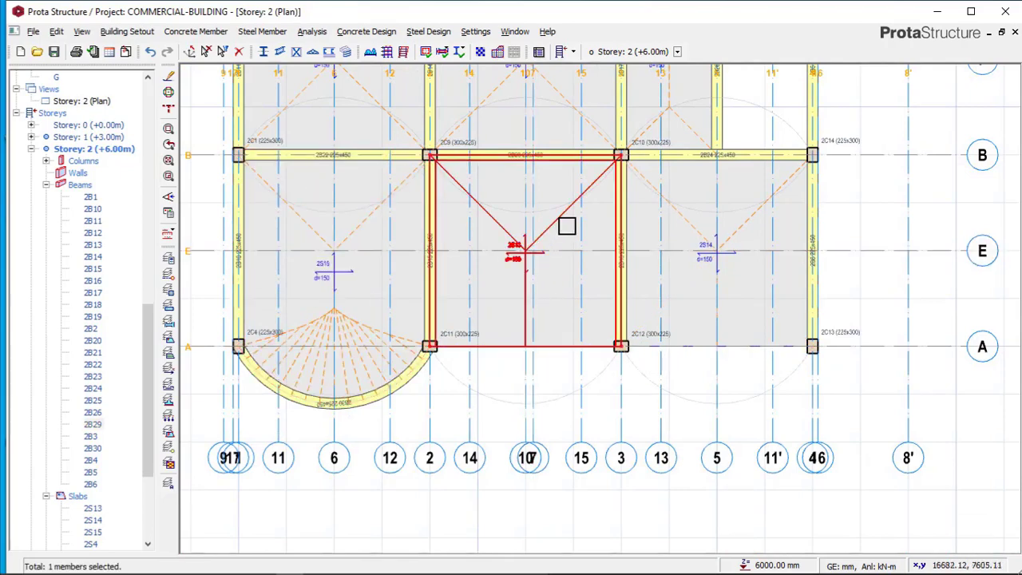
- Delete slabs 2S13 and 2S14 in the two bays between axes A and B
click(567, 228)
key(Delete)
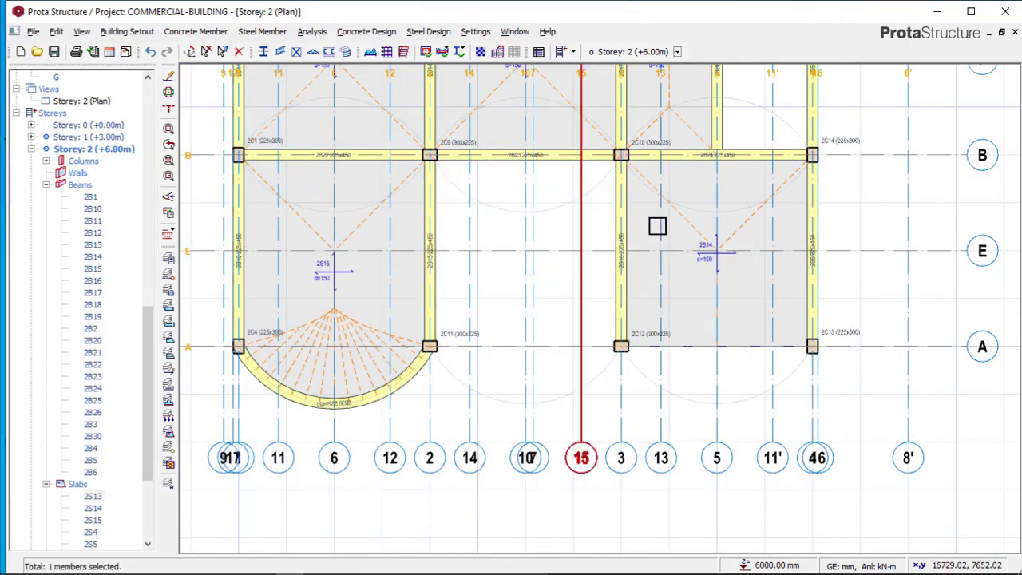
click(703, 233)
key(Delete)
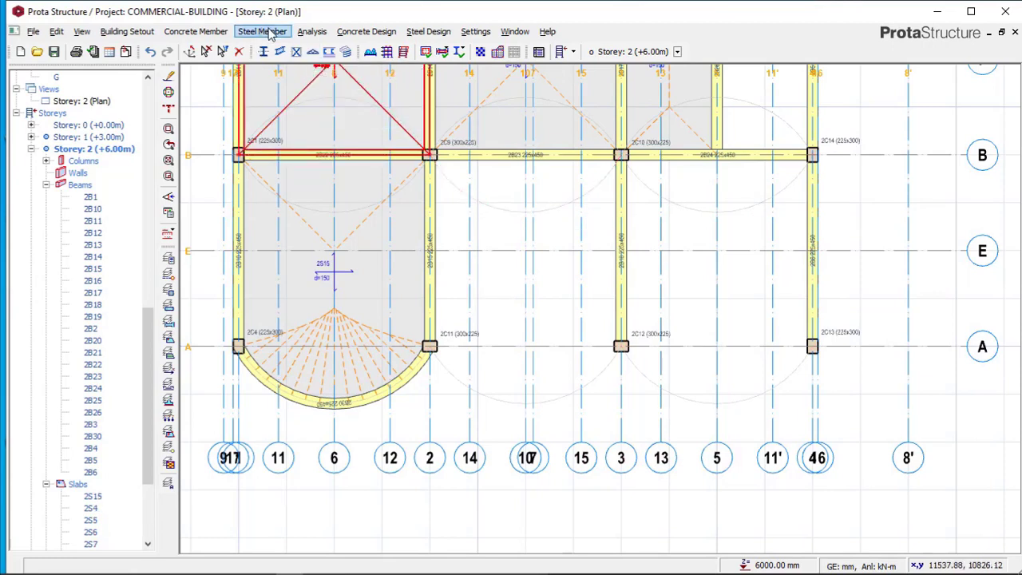
- Lay out a 225x450 concrete beam by arc insertion along axis A, from column 2C11 to column 2C12
click(197, 32)
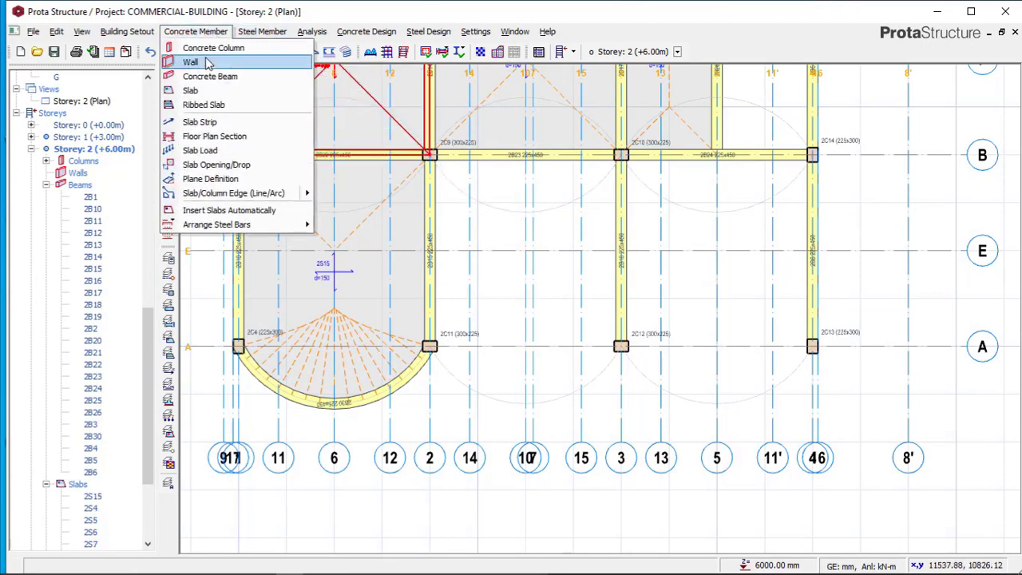
click(211, 77)
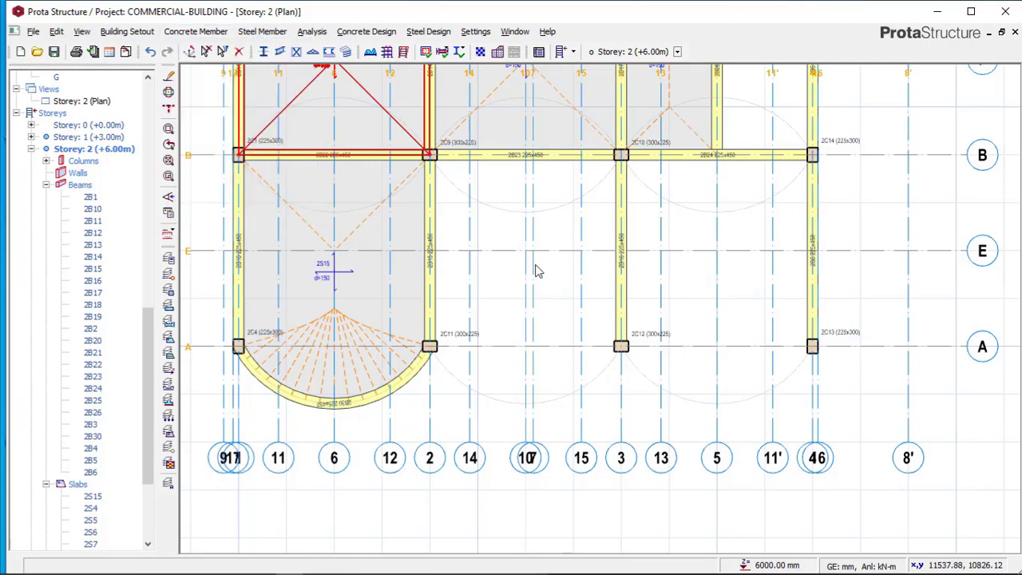
scroll(449, 363, up, 3)
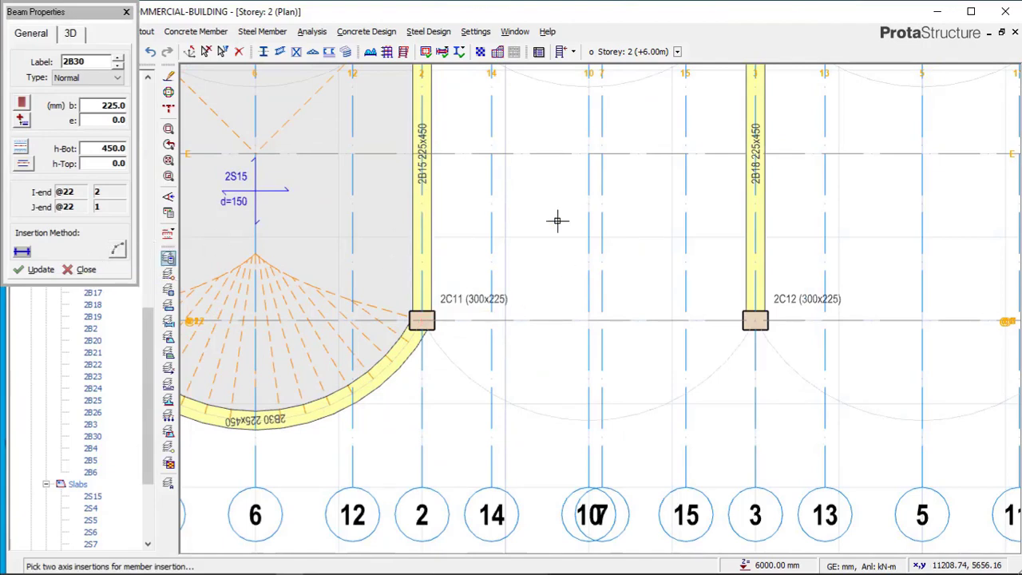
scroll(557, 281, down, 3)
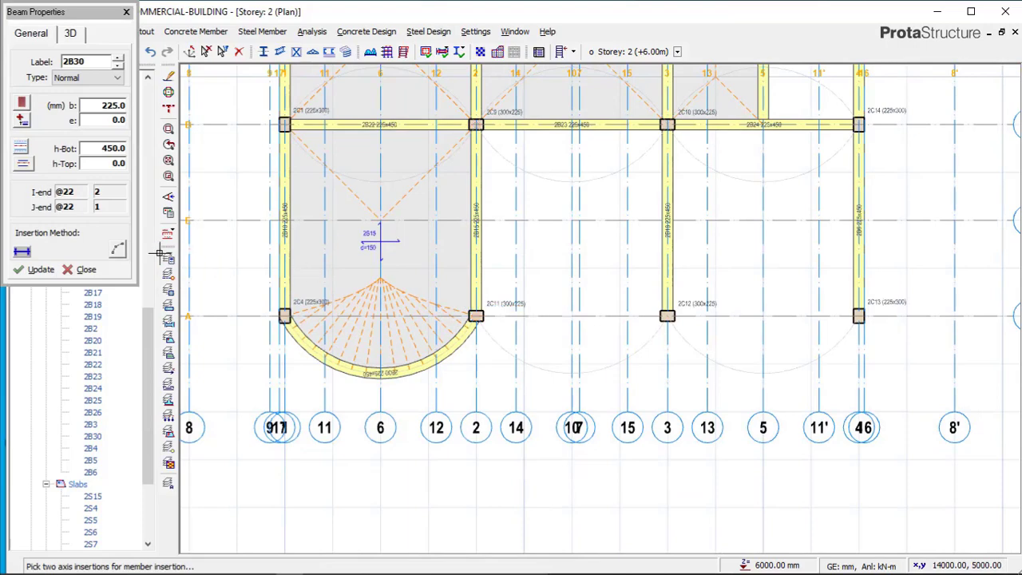
click(118, 251)
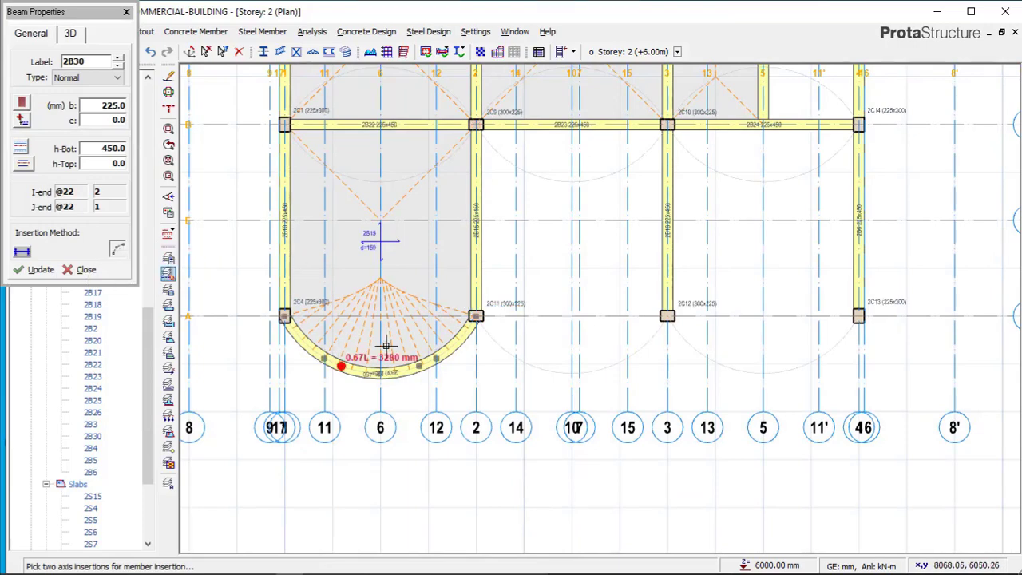
scroll(506, 335, up, 5)
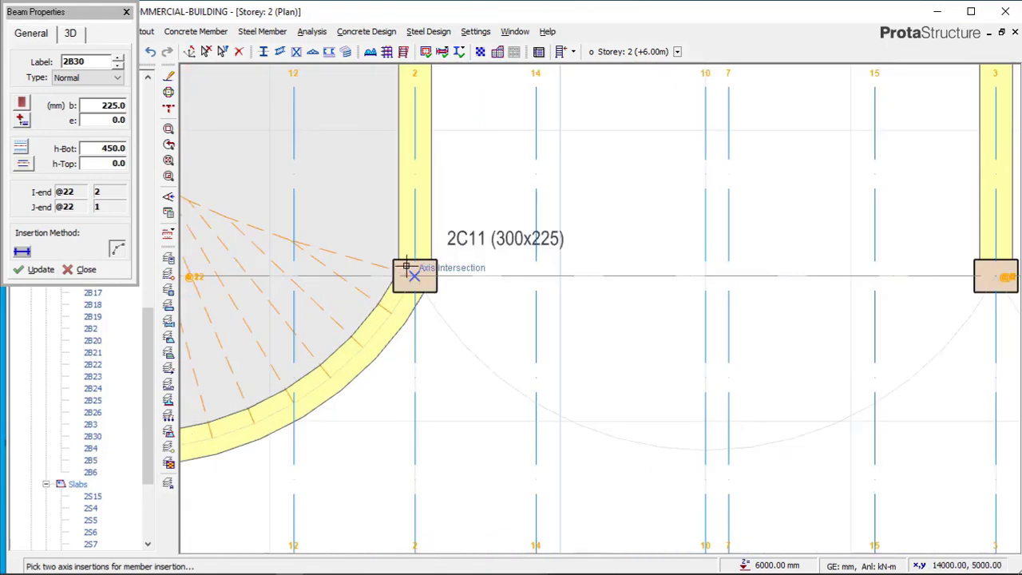
click(406, 266)
scroll(455, 316, down, 3)
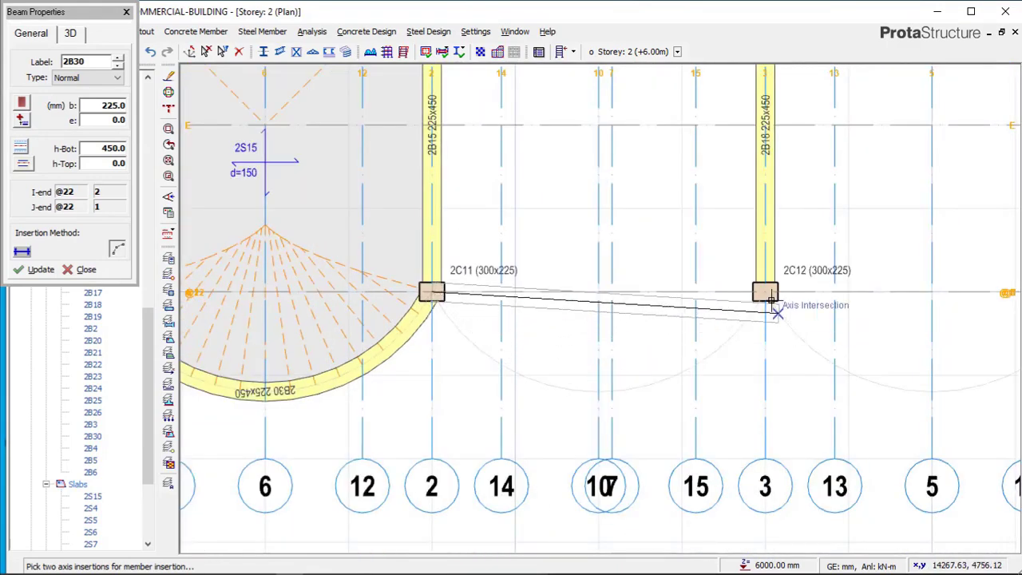
scroll(773, 300, up, 2)
click(753, 290)
scroll(551, 356, down, 2)
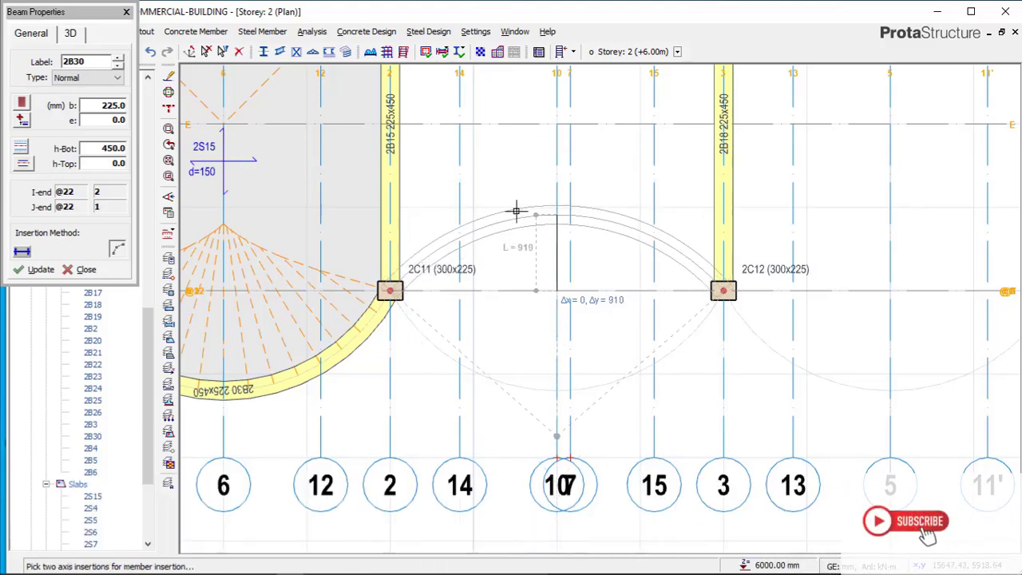
- Enter a negative arc rise to place the curved beam between 2C11 and 2C12, bowing outward from axis A
scroll(528, 385, up, 1)
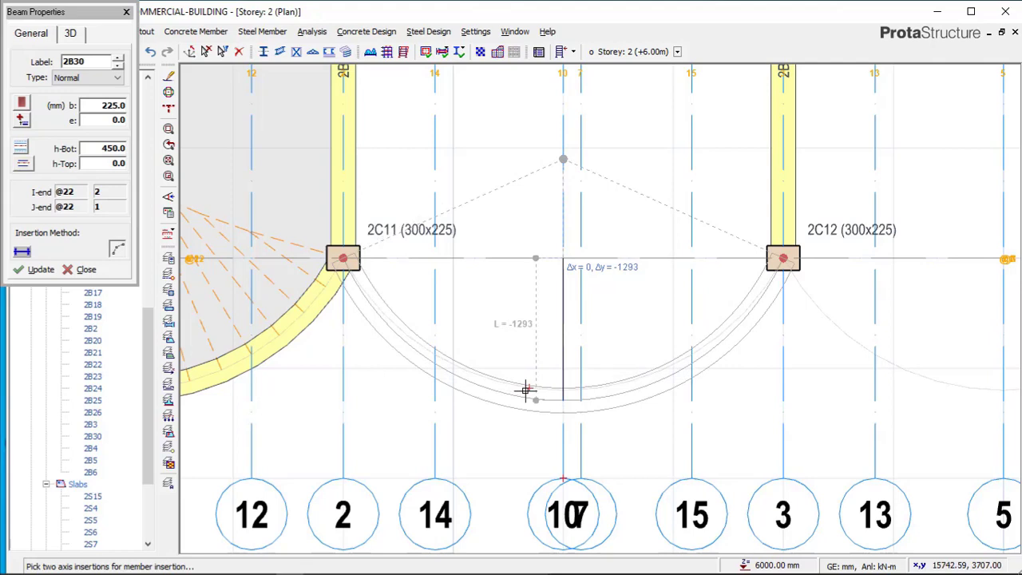
key(shift+F2)
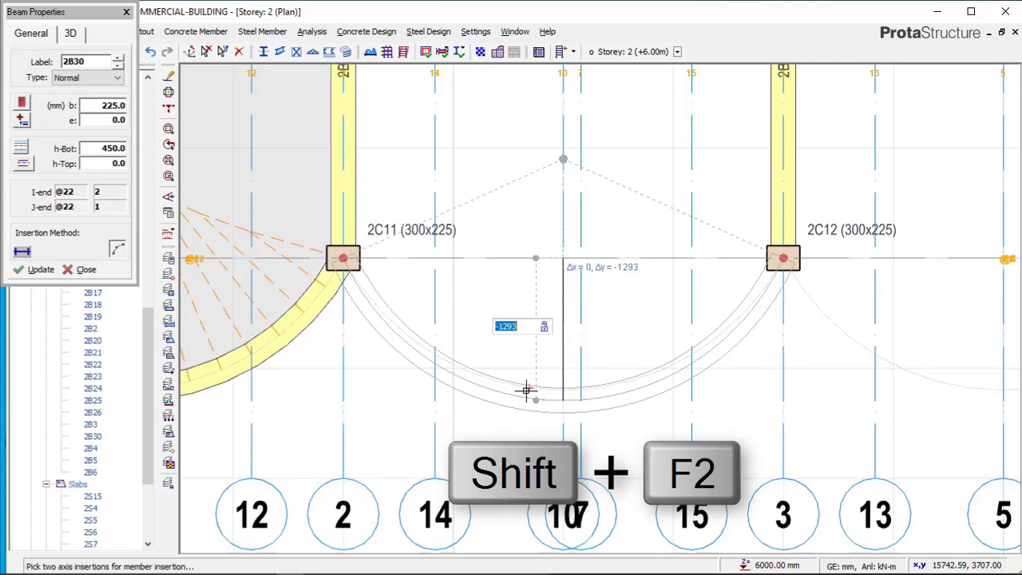
text(-)
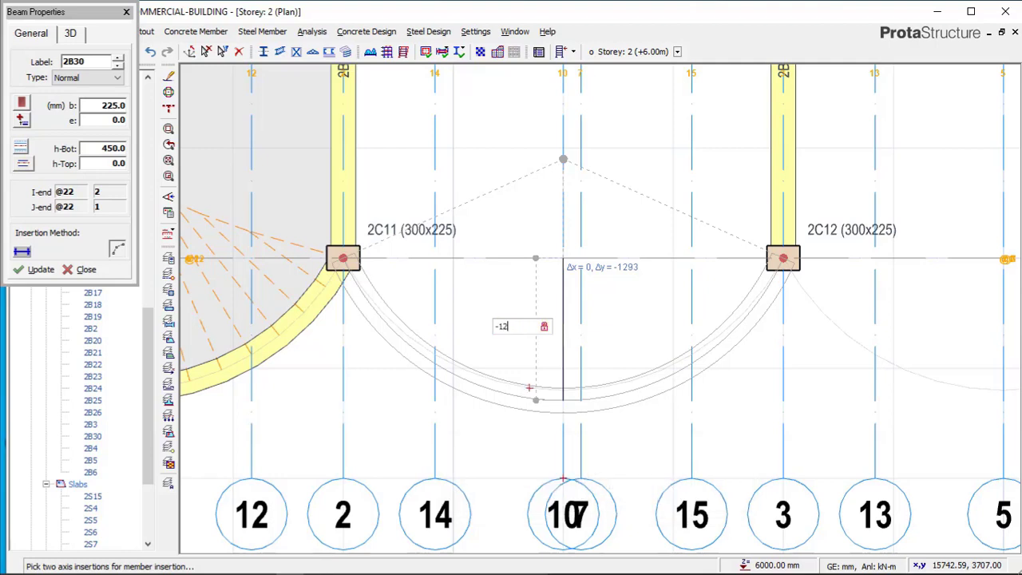
click(528, 390)
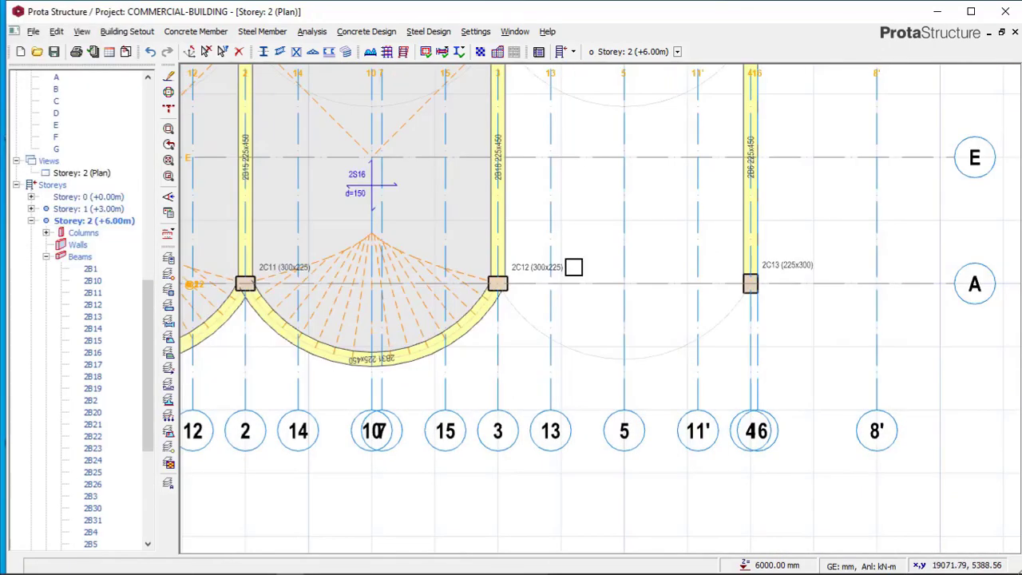
- Lay out another 225x450 arc beam along axis A, from column 2C12 to column 2C13
scroll(578, 287, down, 1)
scroll(532, 146, up, 1)
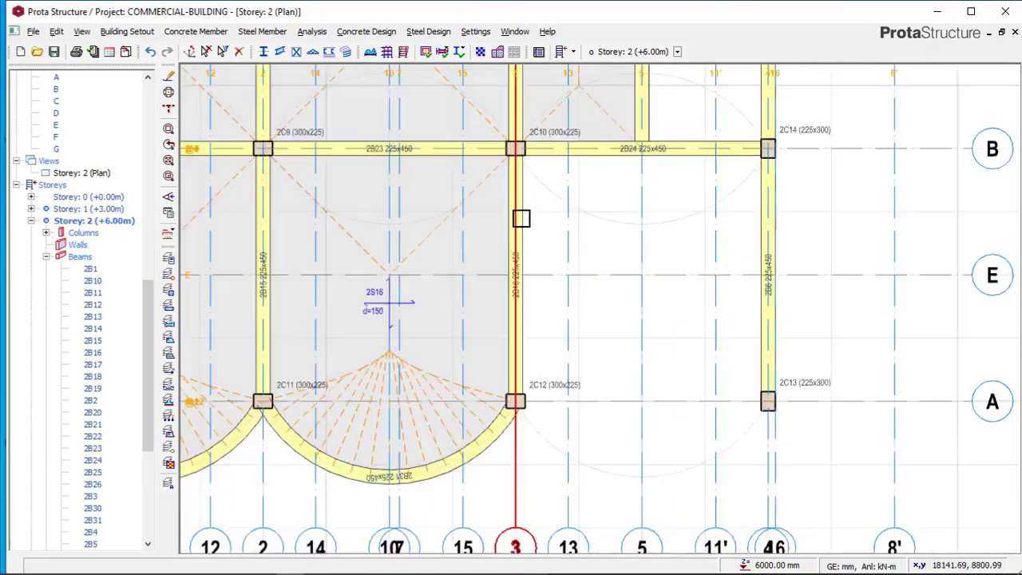
scroll(580, 427, down, 1)
scroll(607, 331, up, 3)
scroll(794, 340, down, 2)
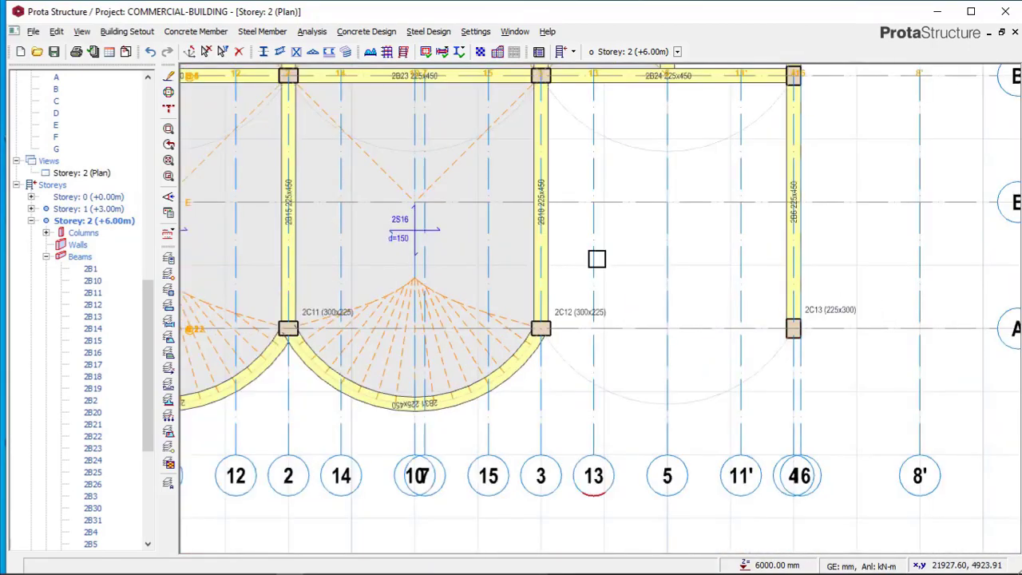
click(197, 31)
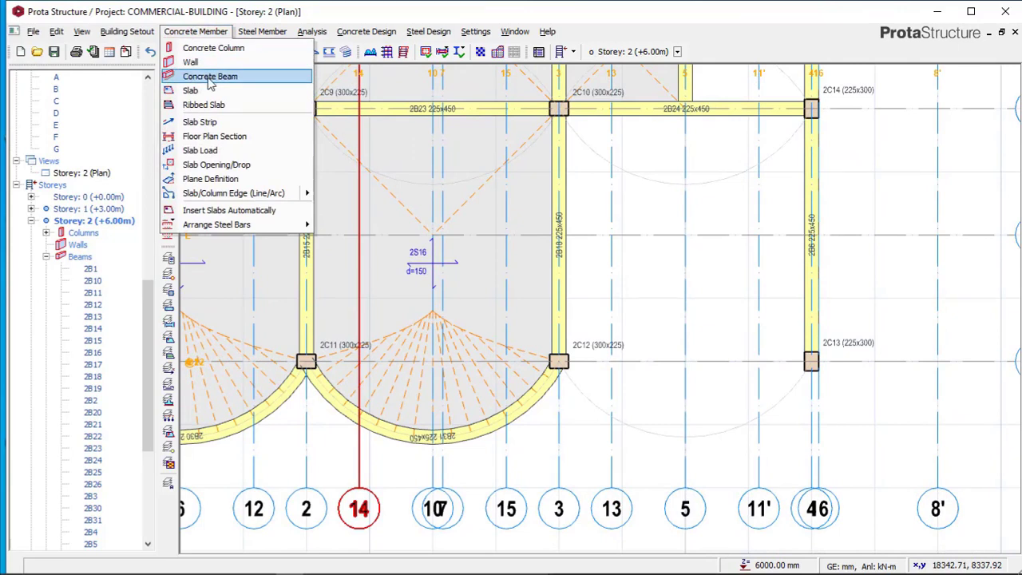
click(210, 77)
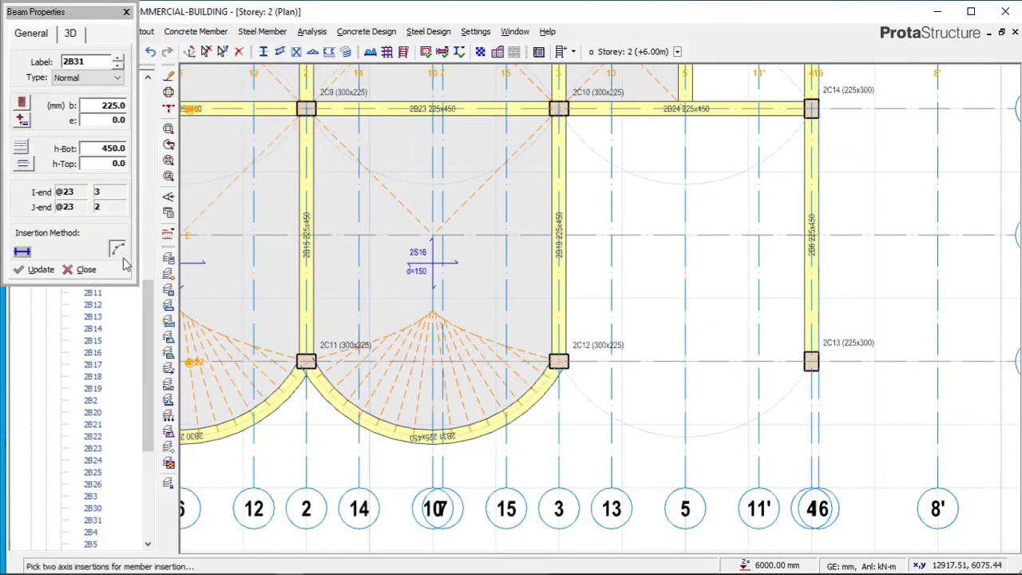
scroll(581, 361, up, 3)
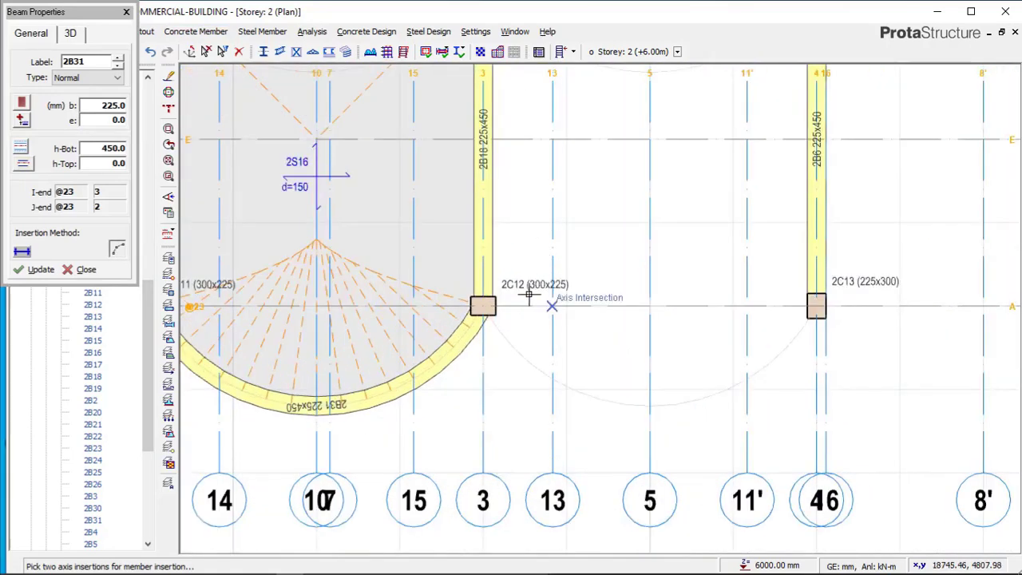
click(455, 296)
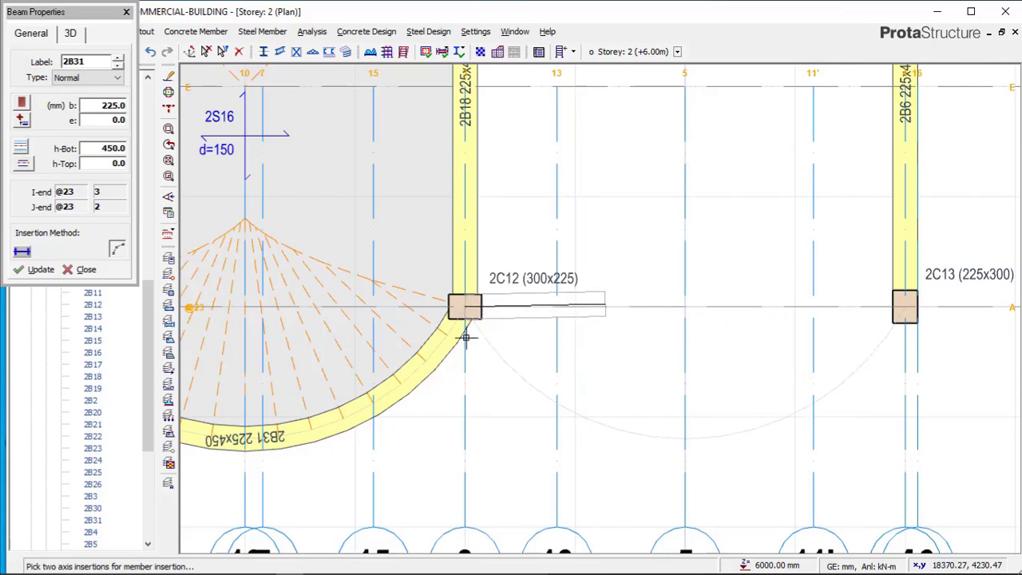
scroll(643, 344, down, 1)
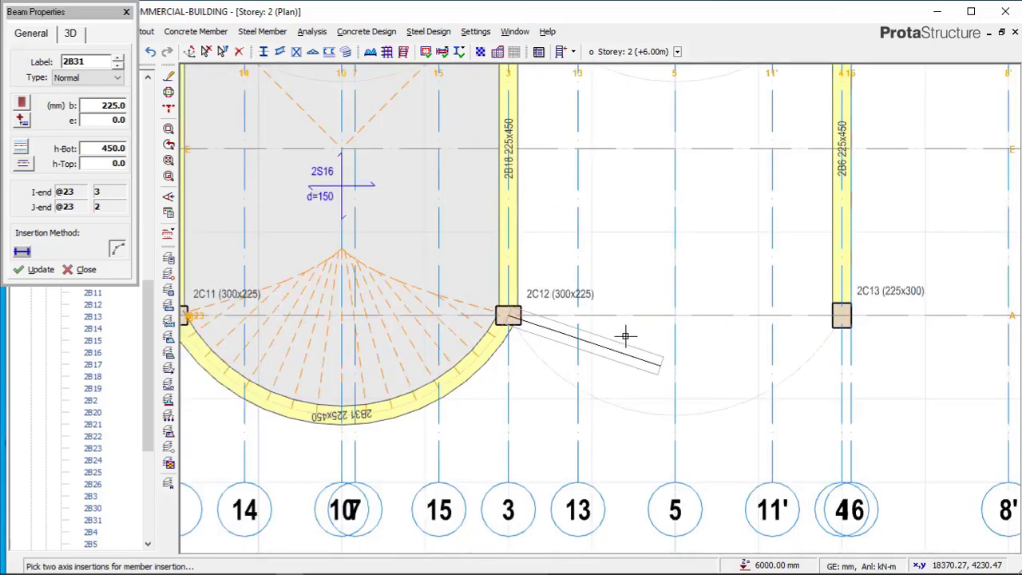
scroll(543, 316, up, 1)
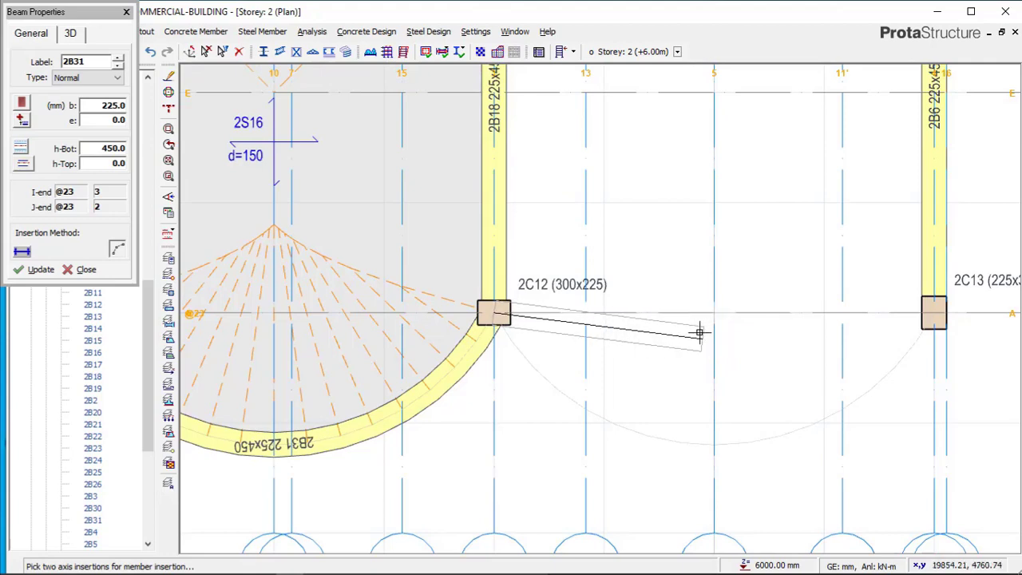
click(920, 303)
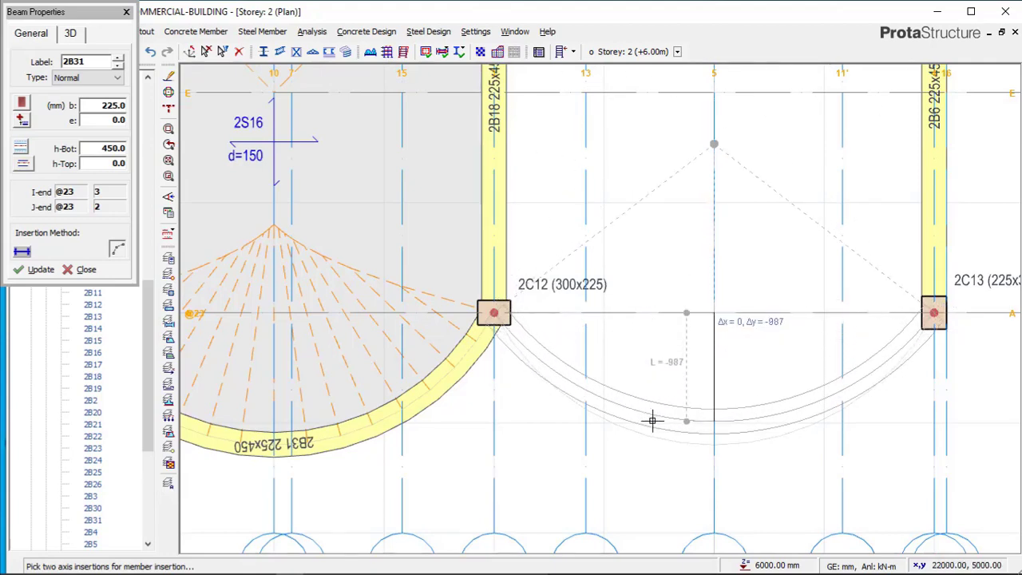
- Set the arc rise to -1300 mm to place the curved beam between 2C12 and 2C13, and finish beam insertion
key(shift+F2)
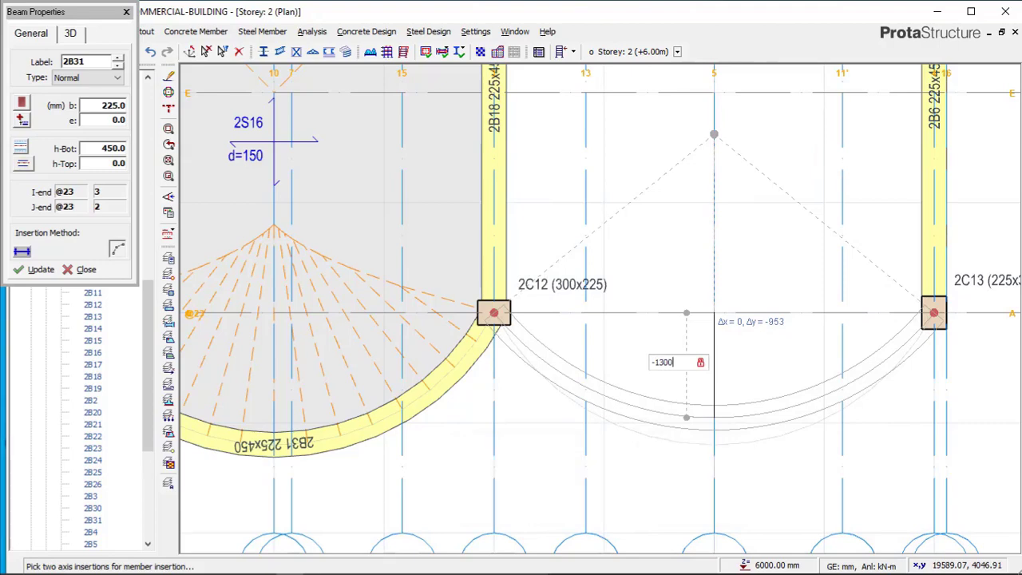
text(-1300)
key(Return)
scroll(697, 313, down, 2)
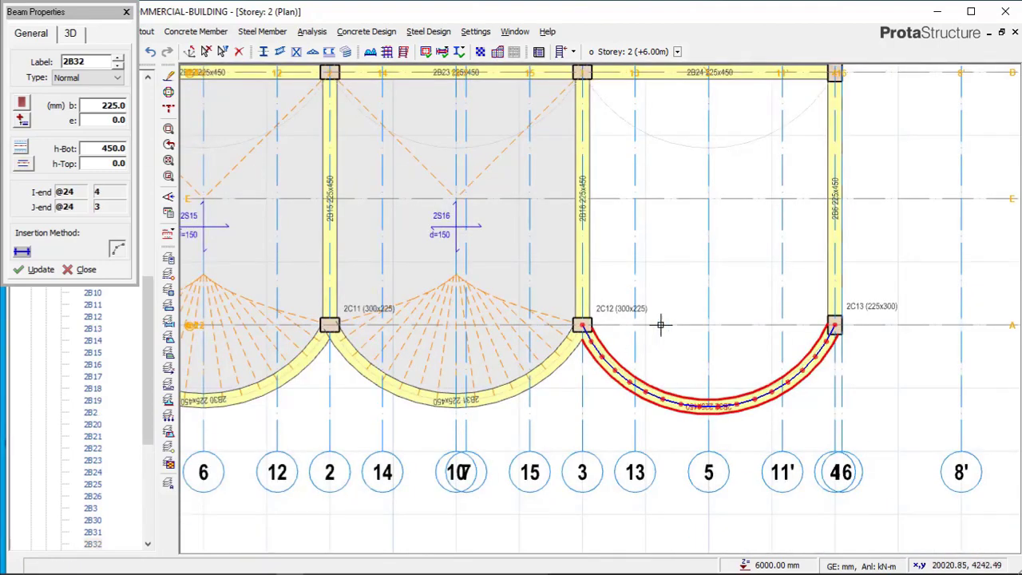
scroll(700, 326, down, 2)
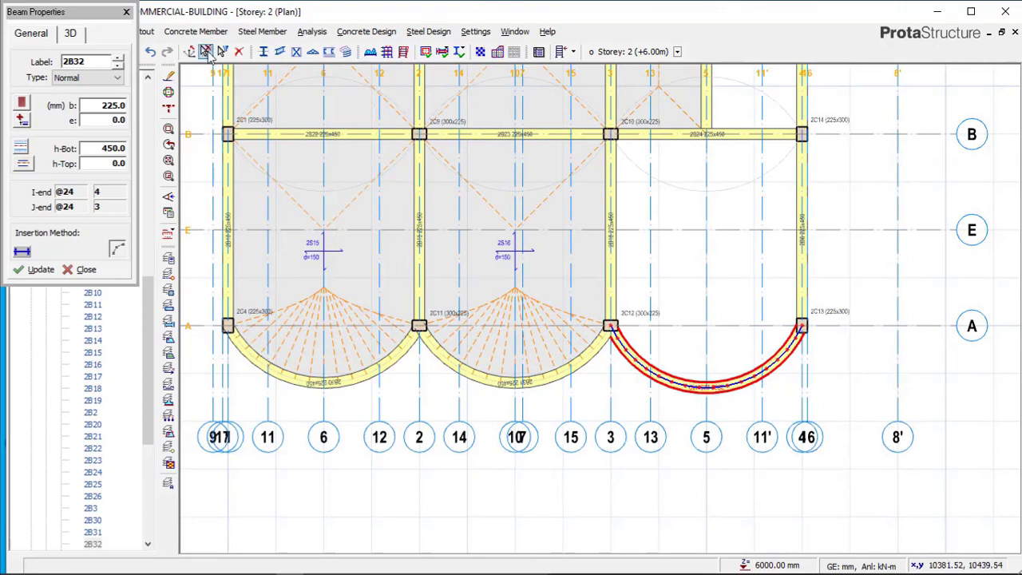
key(Escape)
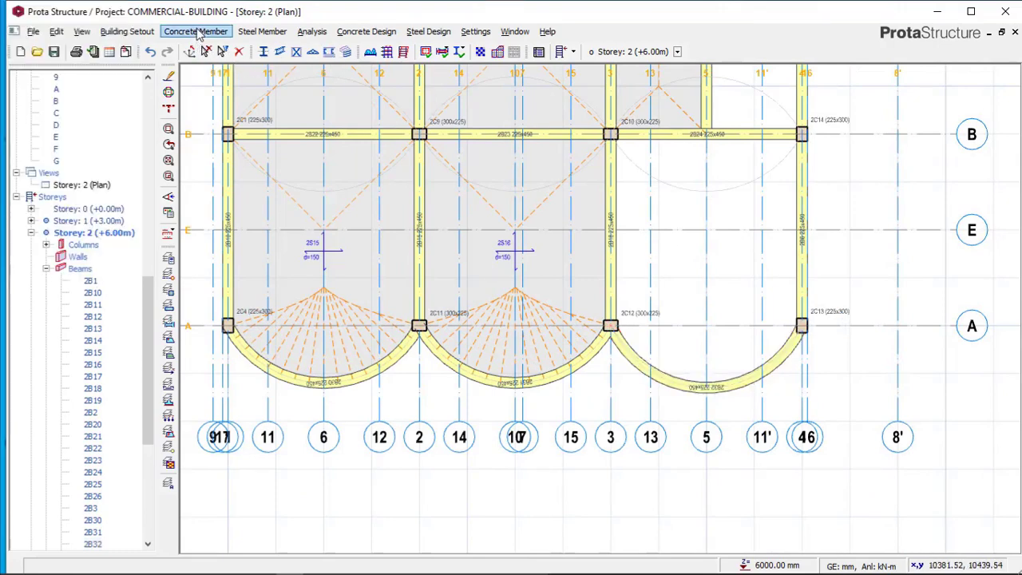
- Insert a 150 mm slab in the bay between axes 3 and 4, bounded by axis B and the new curved beam
click(196, 32)
click(191, 90)
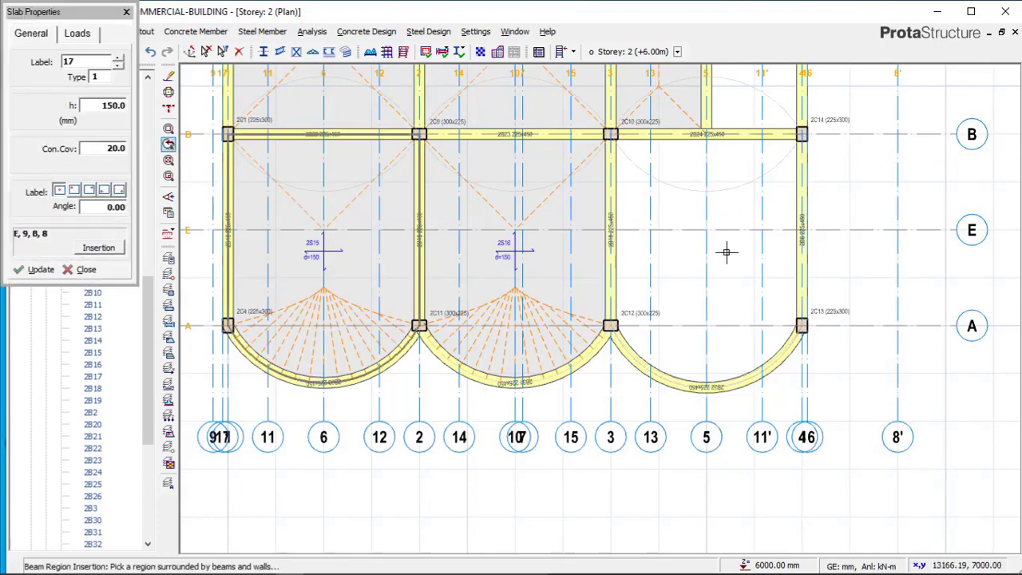
click(725, 199)
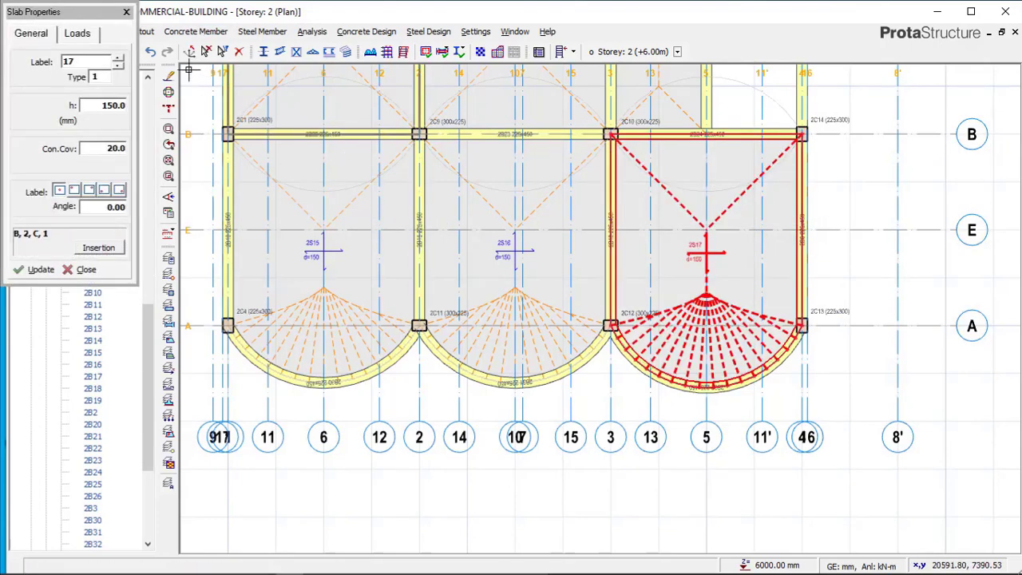
key(Escape)
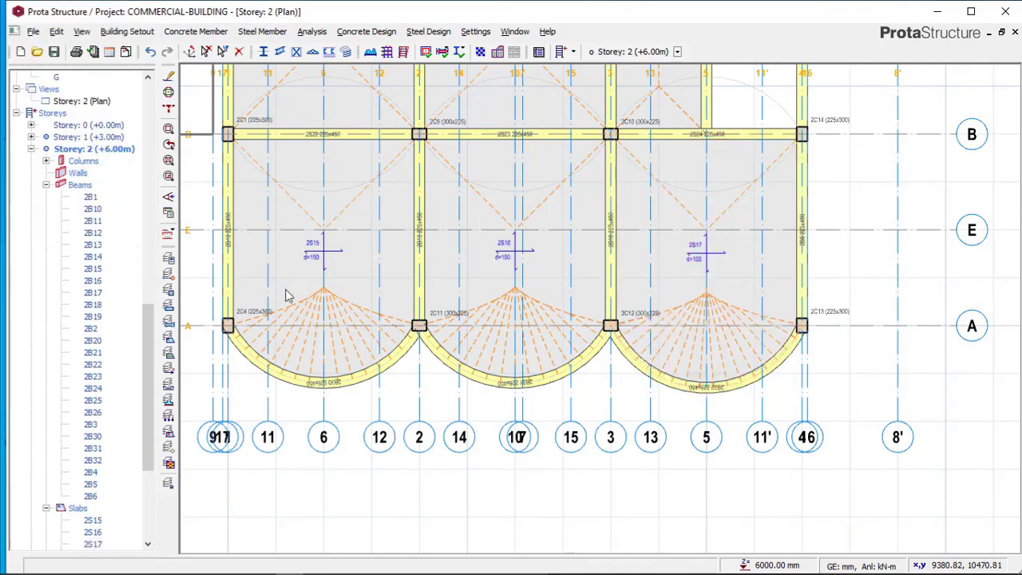
- Show Storey 2 in 3D and inspect the three curved bays from the outside corner
scroll(149, 343, up, 1)
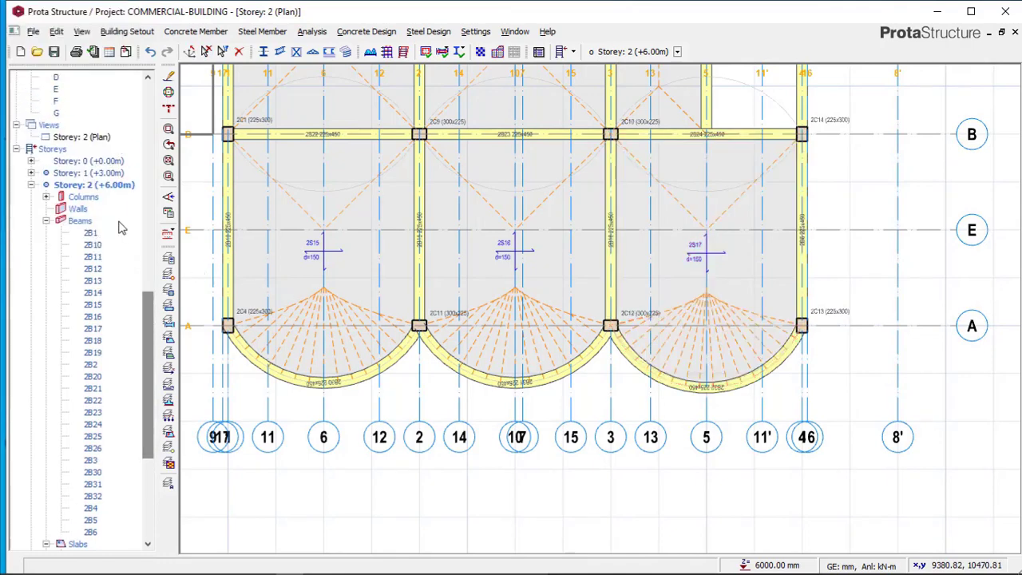
click(80, 138)
right_click(80, 138)
click(118, 156)
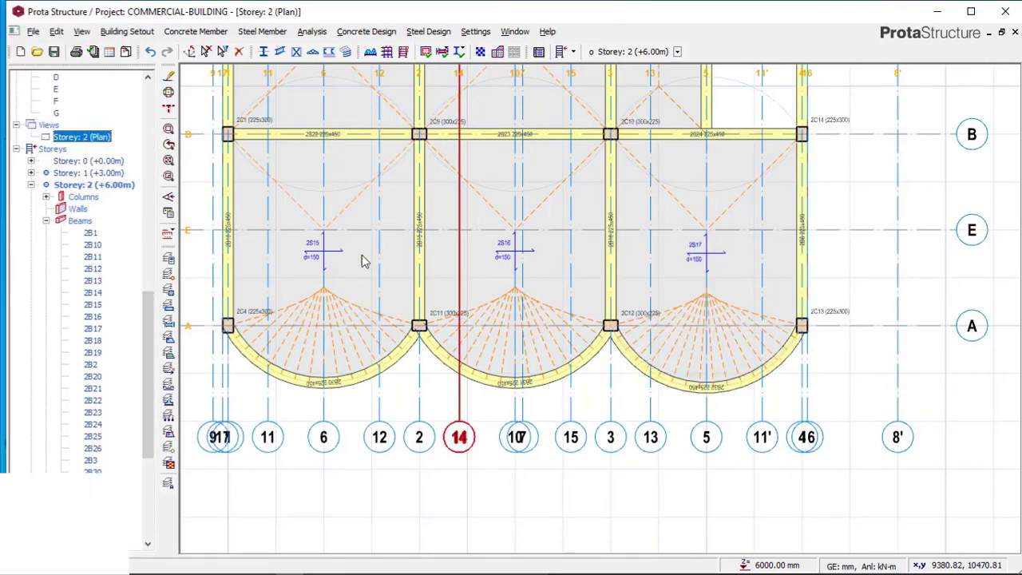
scroll(561, 388, down, 2)
middle_drag(515, 396, 648, 291)
scroll(650, 379, up, 3)
scroll(642, 334, up, 2)
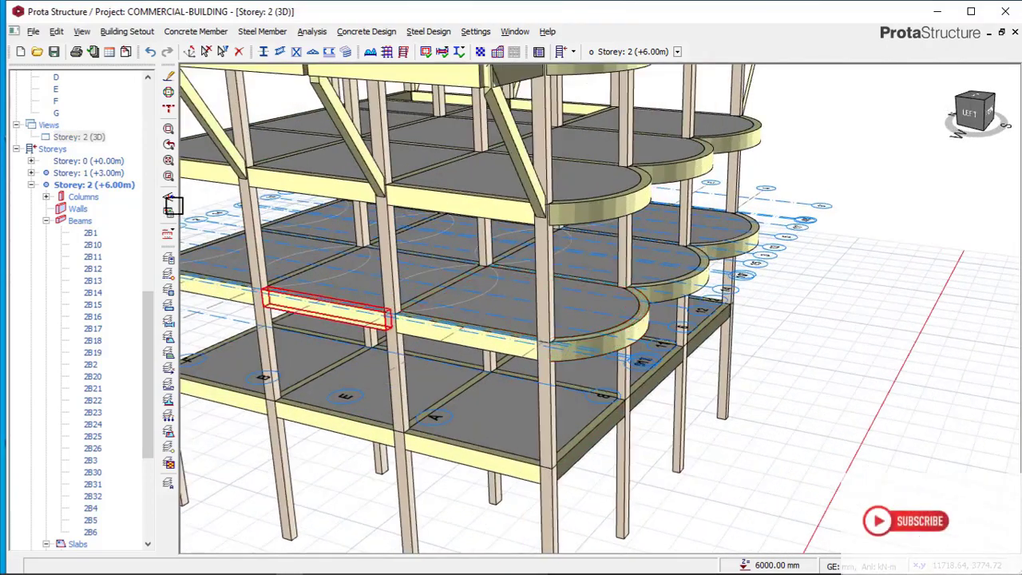
- Hide the axes to inspect the curved beams and slabs in 3D, and show the axes again
click(170, 273)
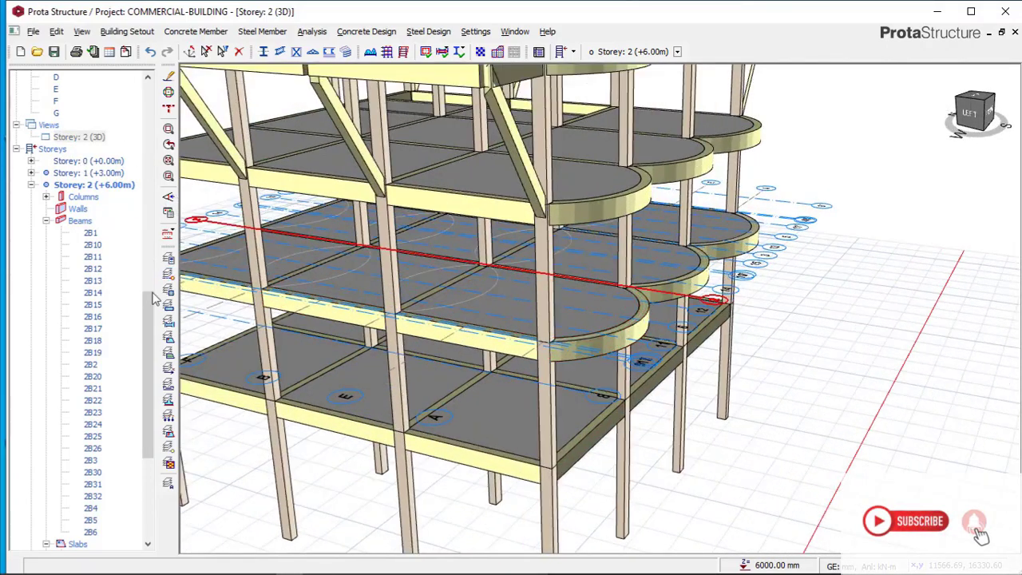
scroll(738, 327, down, 4)
scroll(702, 287, up, 5)
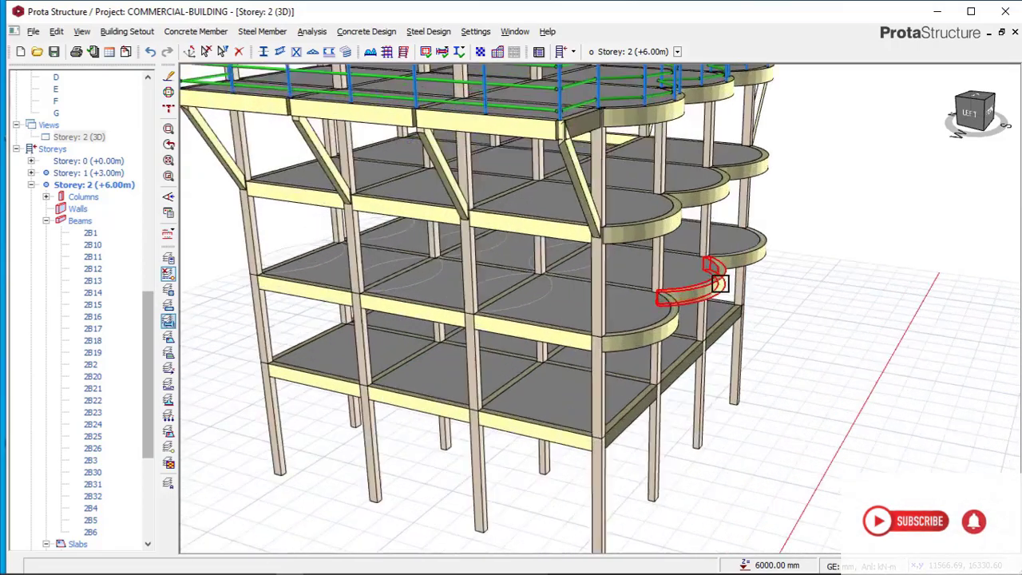
shift+middle_drag(724, 291, 710, 340)
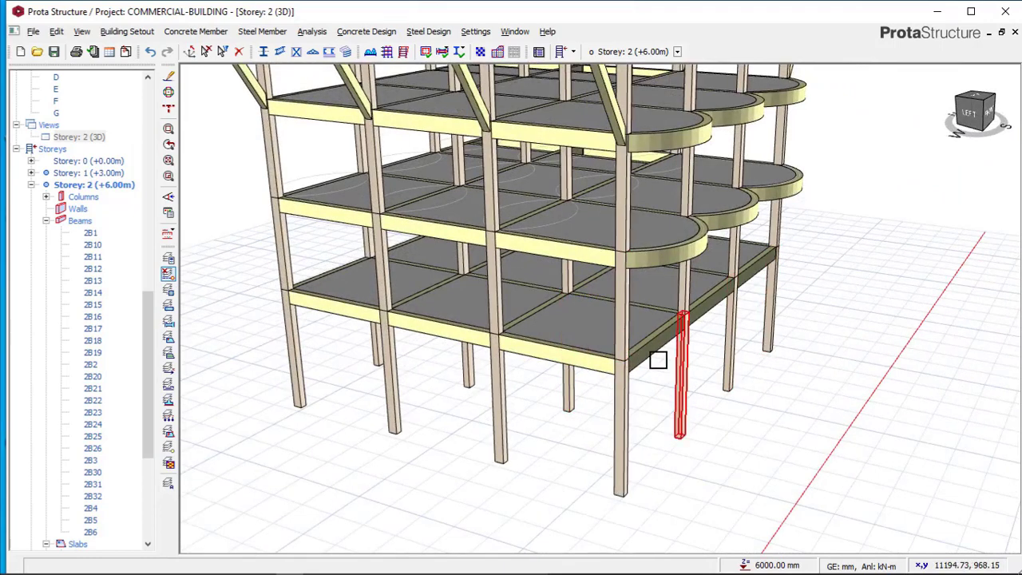
click(168, 275)
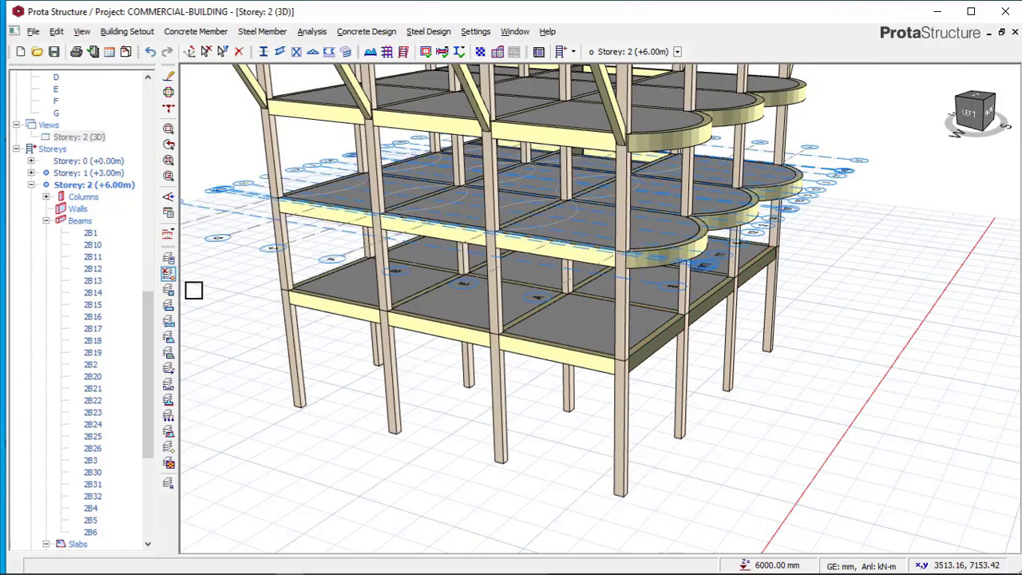
- Return Storey 2 to plan view and open the Storey 1 plan at the edge bays along axis A
click(79, 138)
right_click(91, 141)
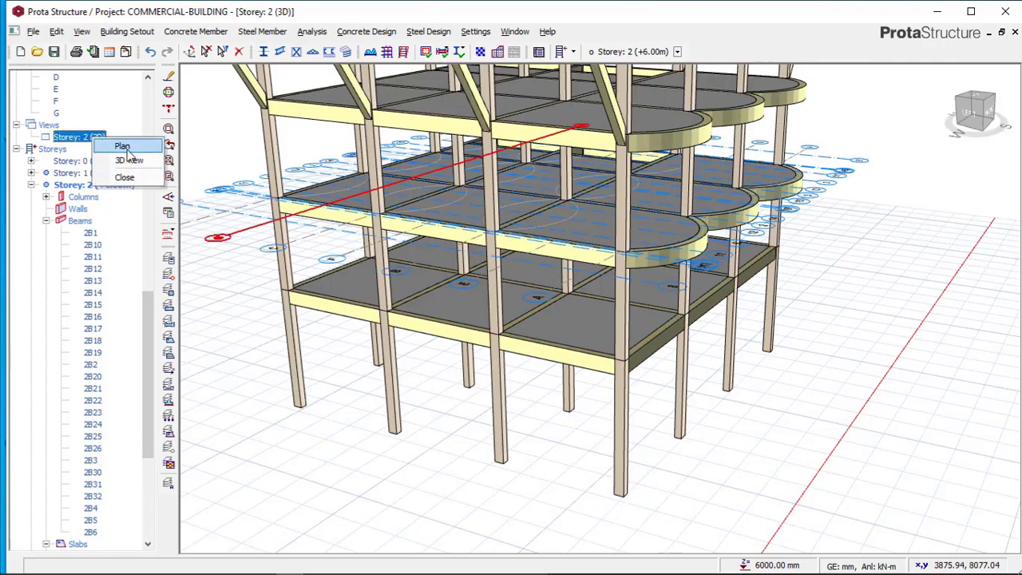
click(122, 147)
middle_drag(670, 260, 641, 149)
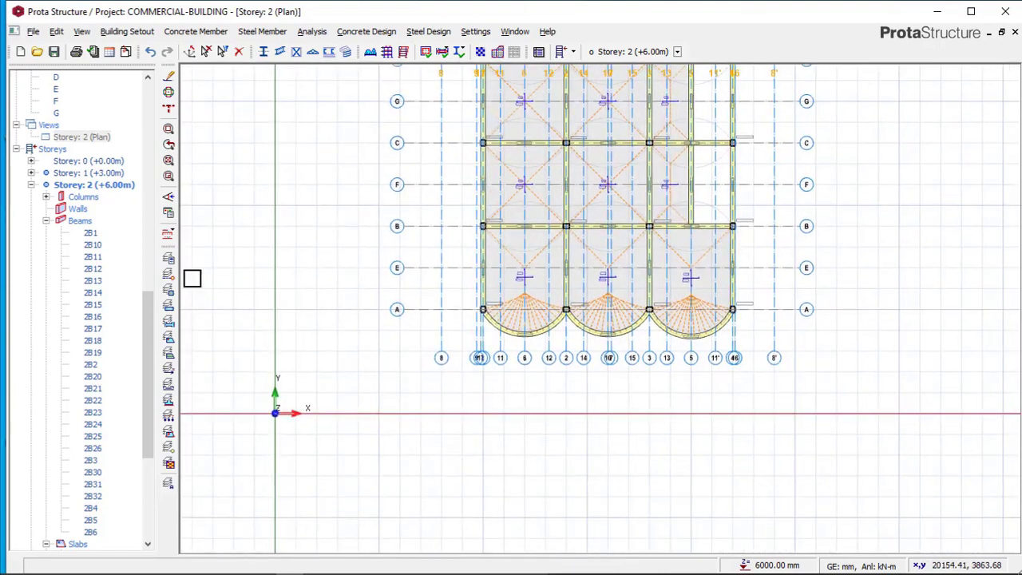
click(88, 173)
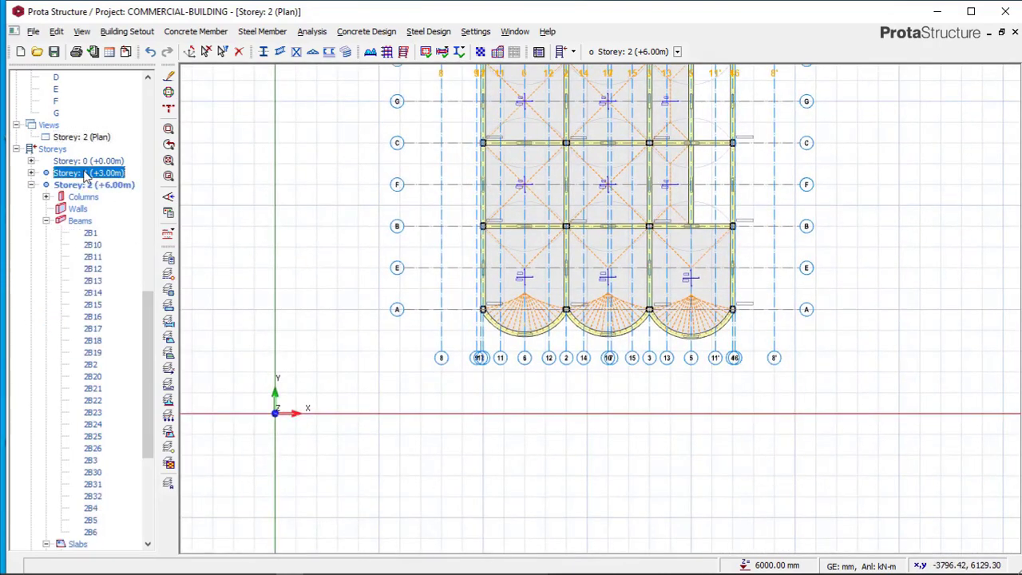
scroll(523, 324, up, 2)
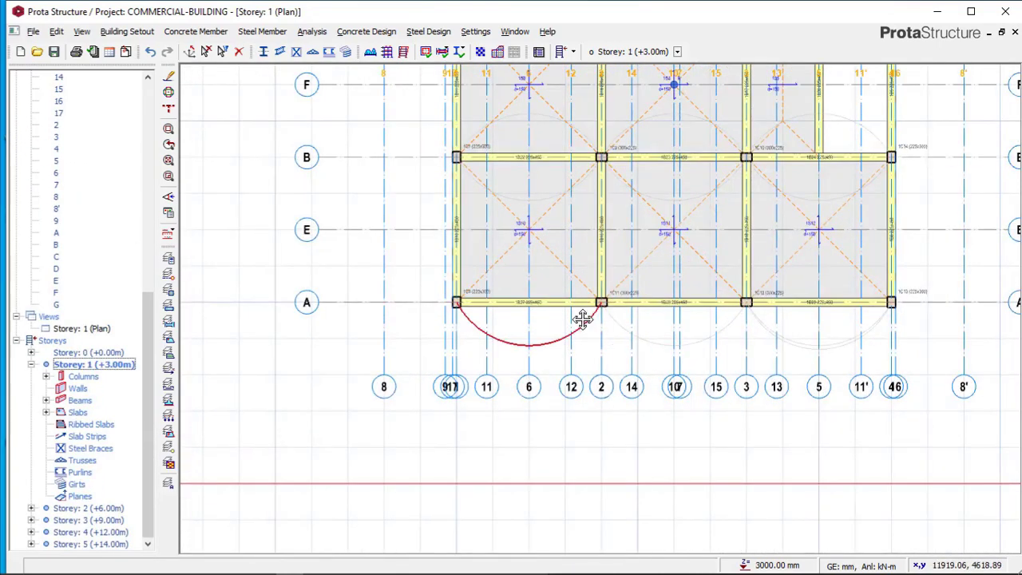
scroll(598, 335, up, 2)
scroll(468, 333, up, 1)
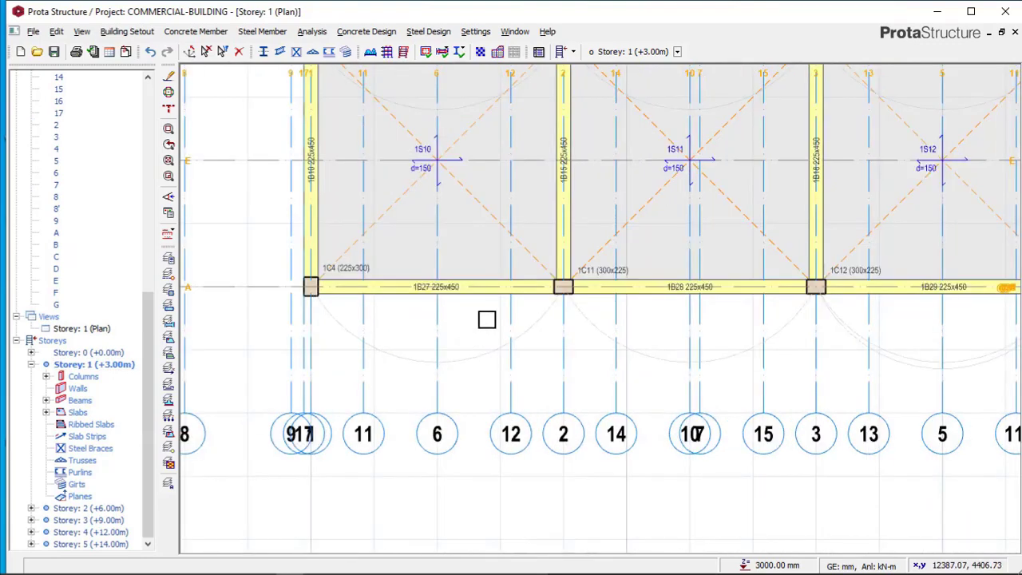
middle_drag(478, 302, 429, 300)
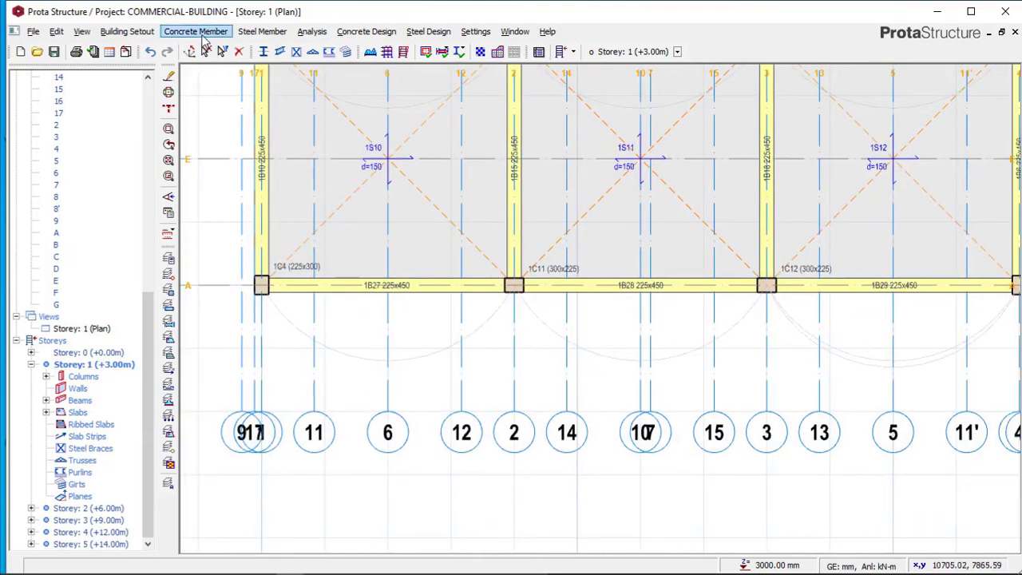
click(203, 35)
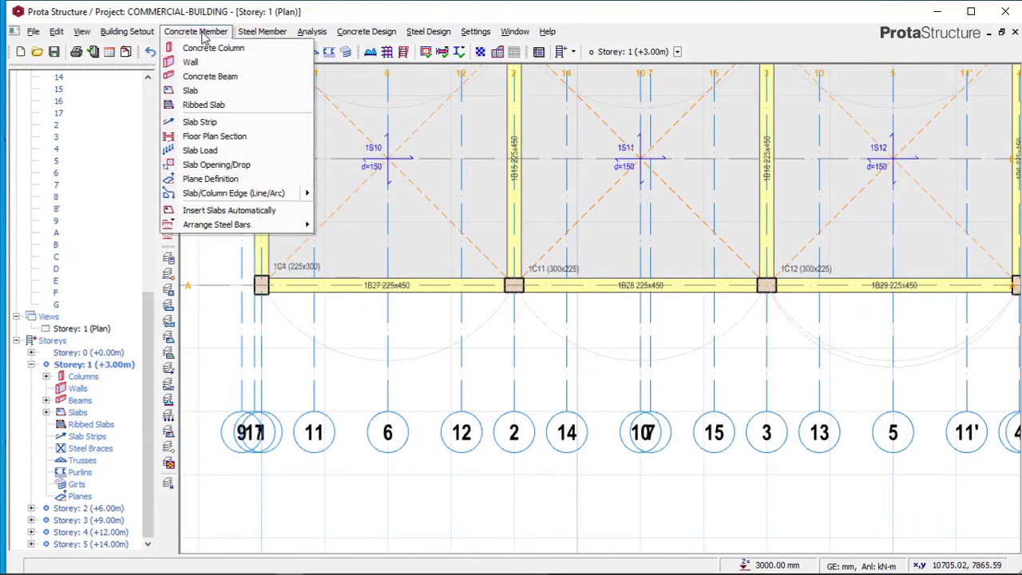
click(199, 92)
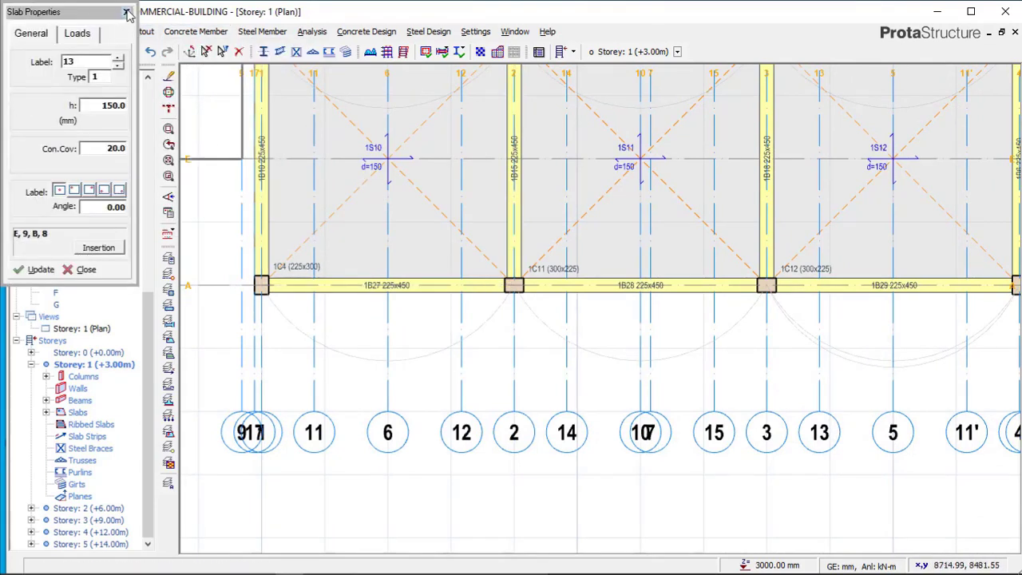
click(126, 12)
click(206, 32)
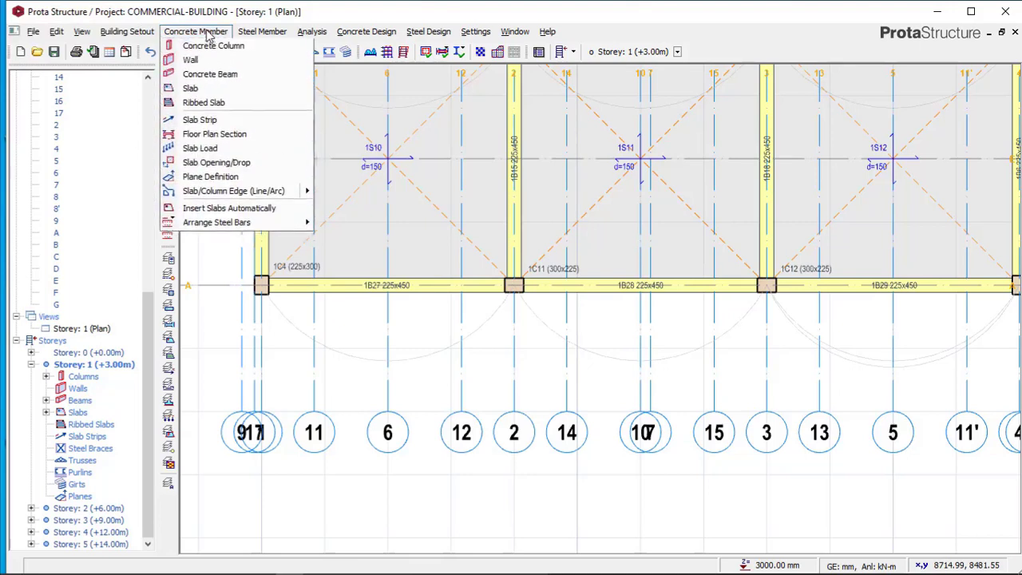
click(203, 76)
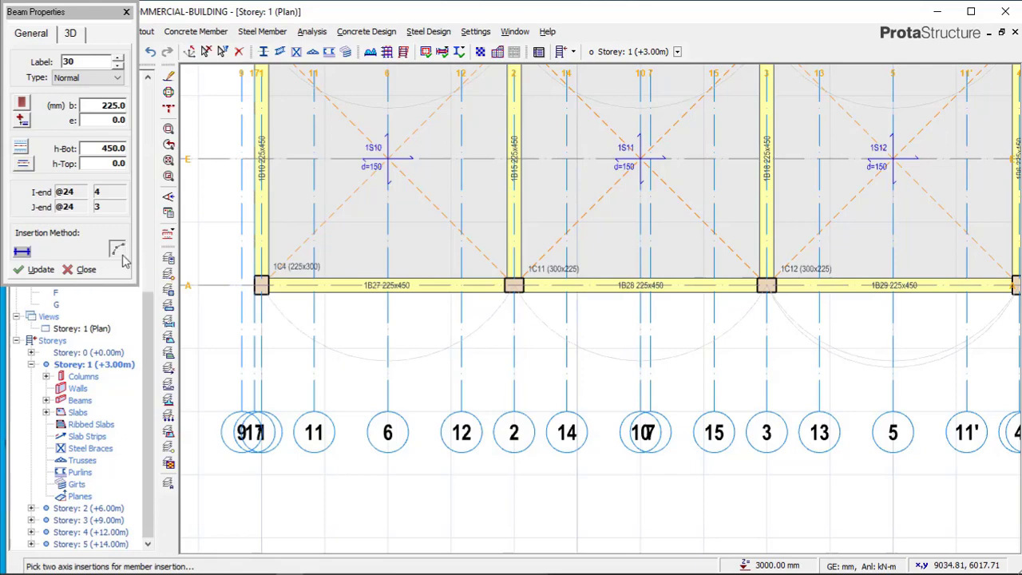
scroll(343, 303, down, 1)
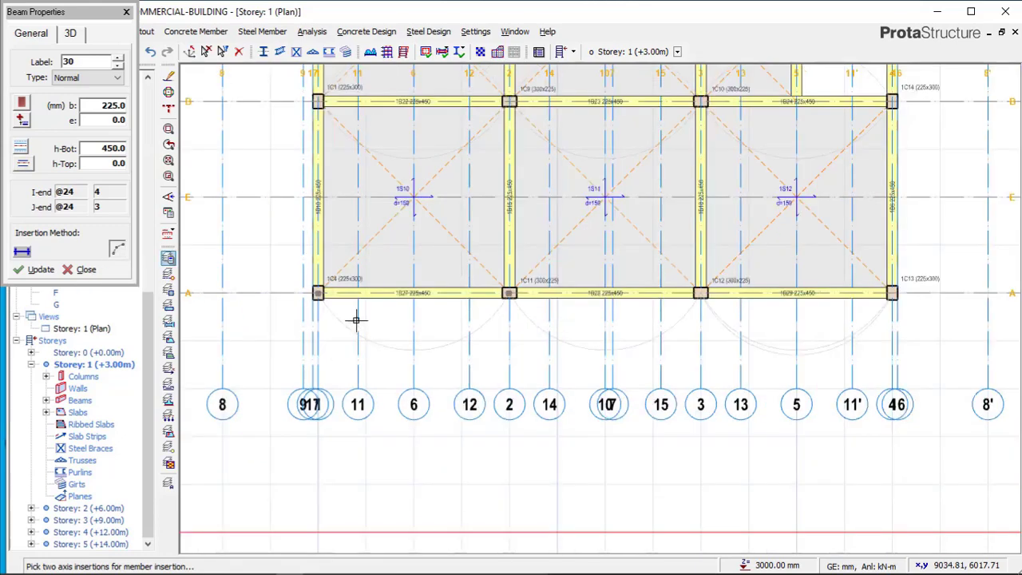
scroll(309, 295, up, 2)
scroll(308, 295, up, 2)
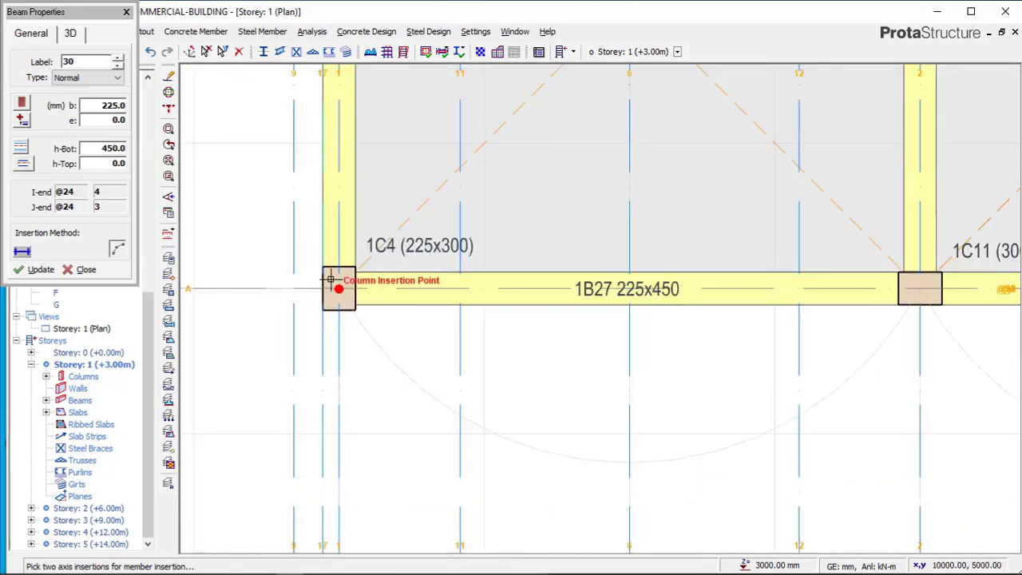
click(339, 289)
scroll(348, 293, down, 2)
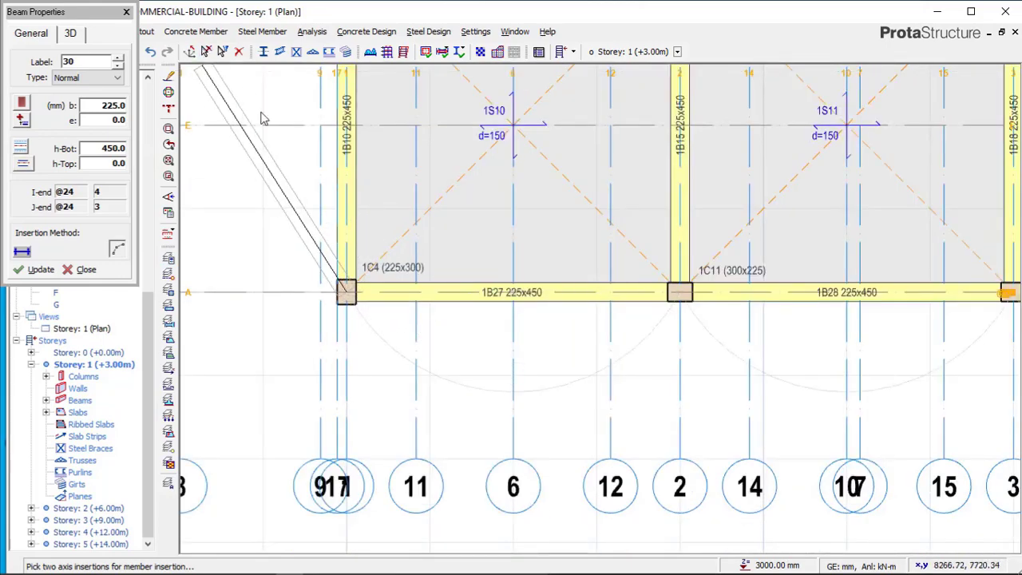
key(Escape)
key(Escape)
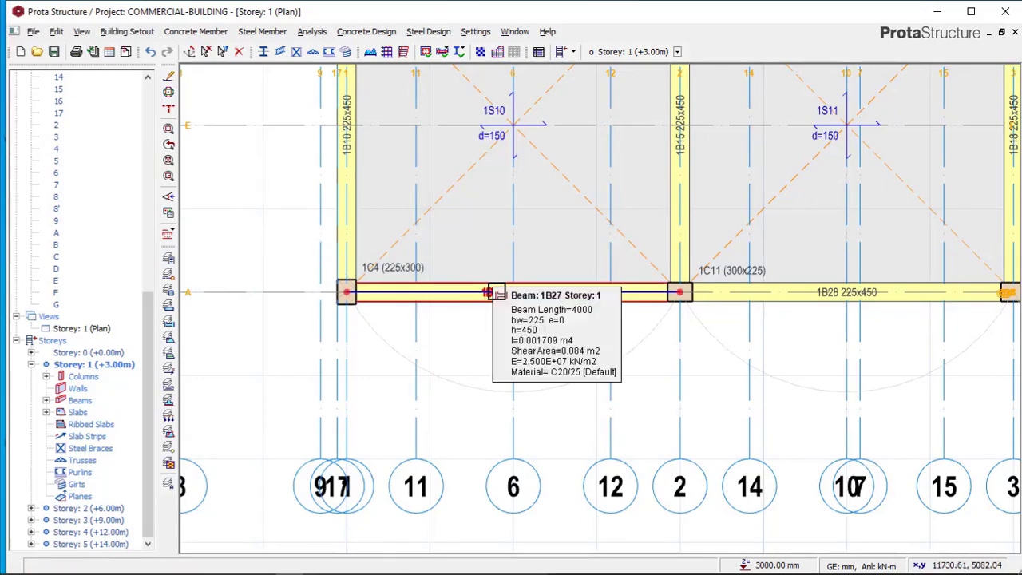
- Delete the three straight edge beams 1B27, 1B28 and 1B29 along axis A on Storey 1
click(497, 292)
scroll(506, 308, down, 4)
scroll(646, 316, up, 3)
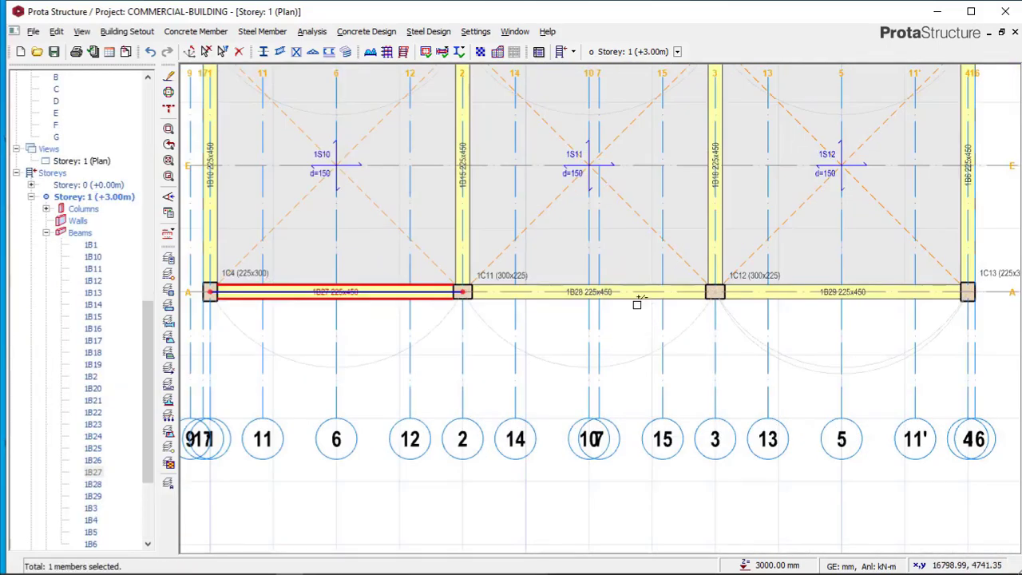
click(635, 297)
click(801, 296)
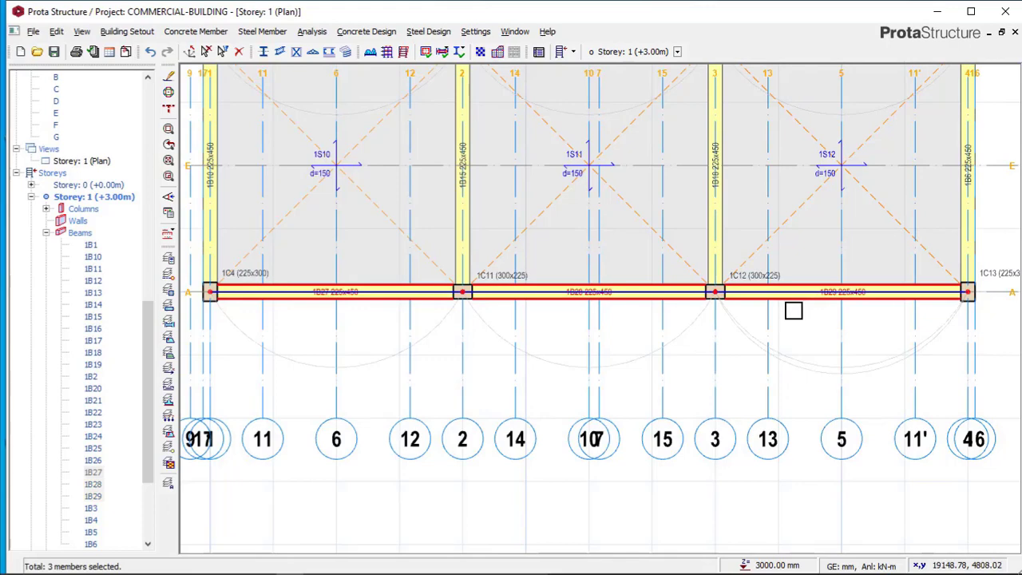
key(Delete)
click(566, 134)
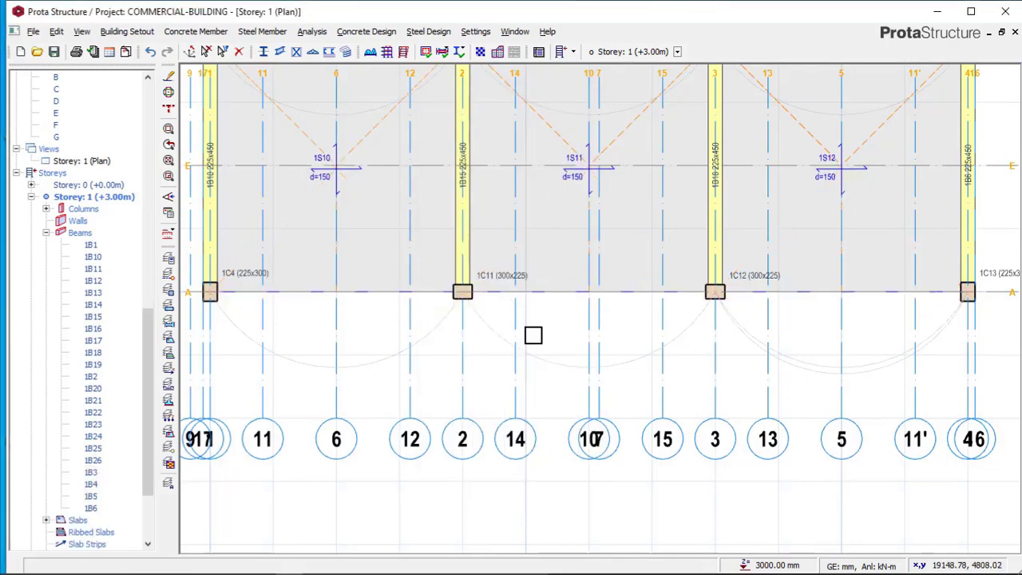
- Delete slabs 1S10, 1S11 and 1S12 in the three bays between axes A and B
scroll(533, 336, down, 3)
click(445, 221)
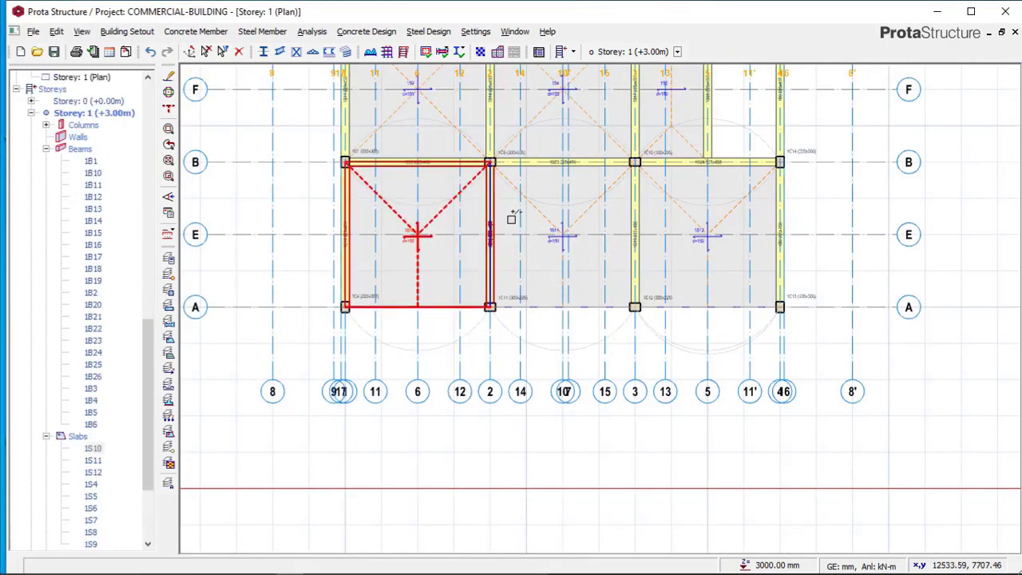
click(563, 221)
click(675, 231)
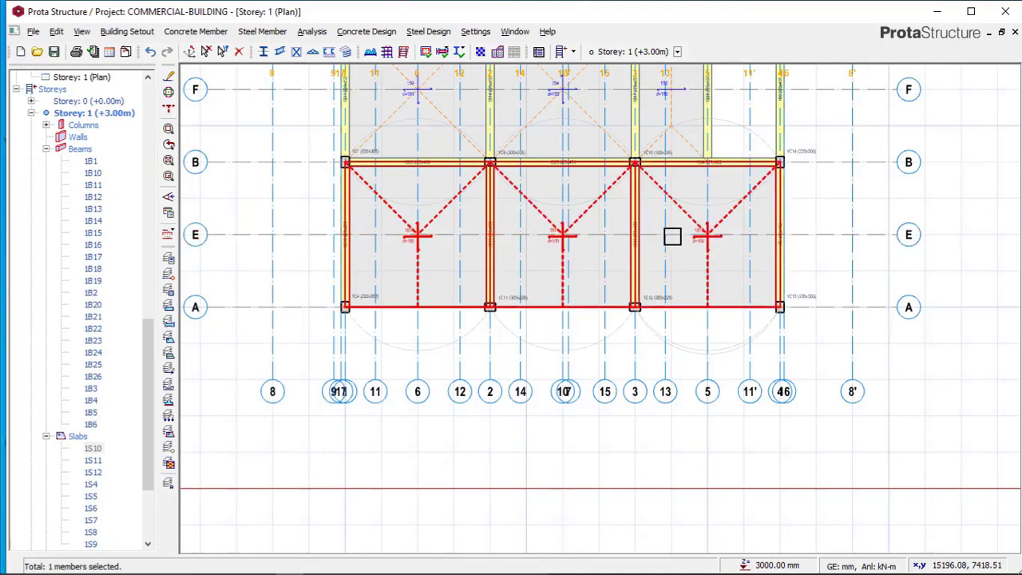
key(Delete)
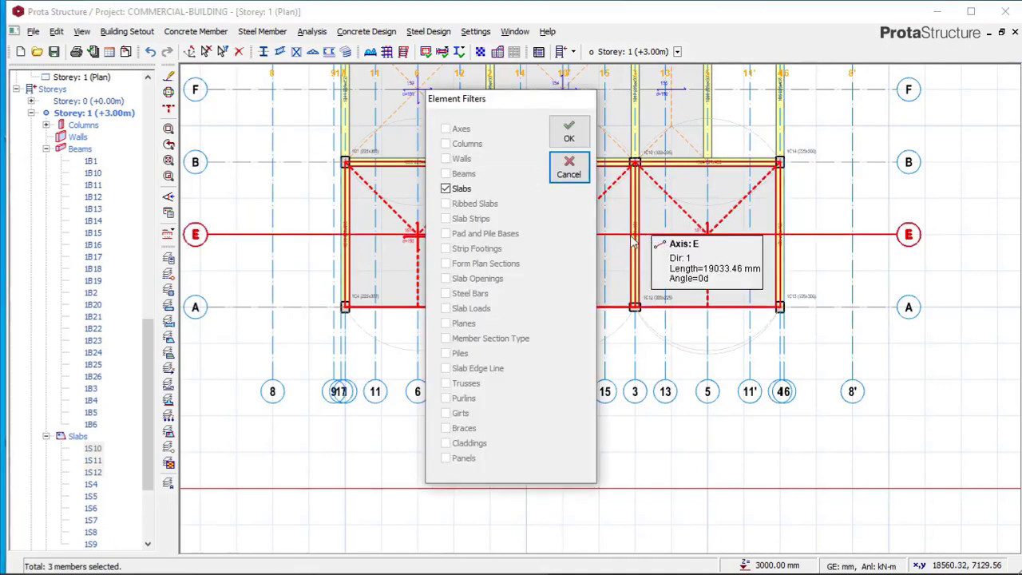
click(566, 140)
- Start a concrete beam with the arc insertion method, running from column 1C4 to column 1C11 on axis A
scroll(495, 264, up, 2)
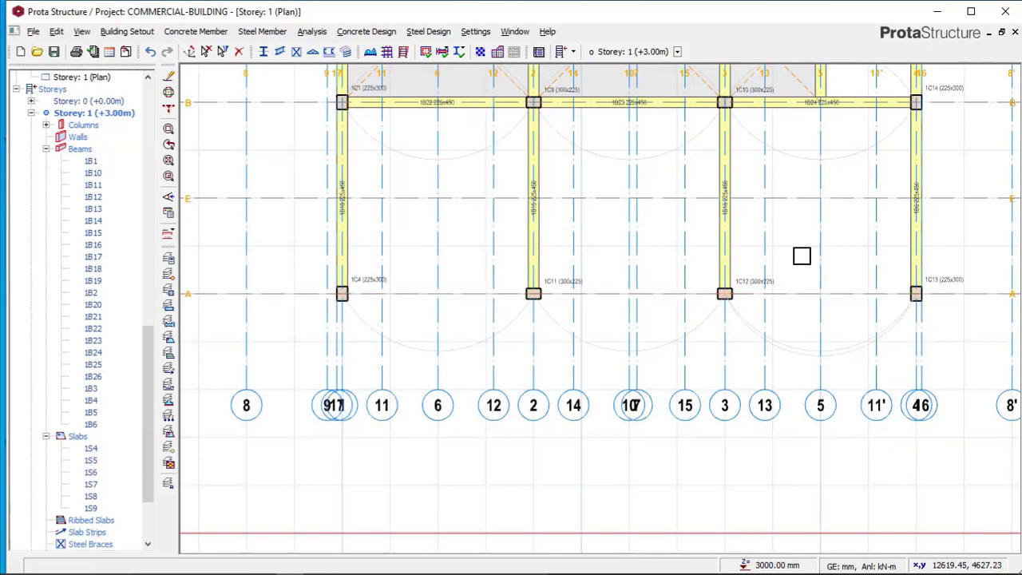
middle_drag(842, 261, 762, 271)
middle_drag(680, 210, 715, 229)
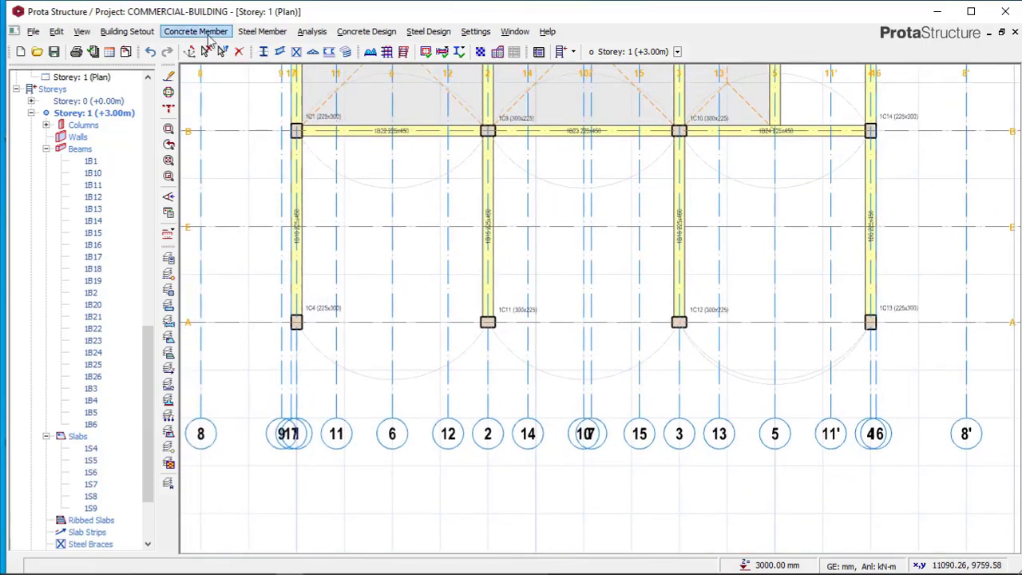
click(210, 33)
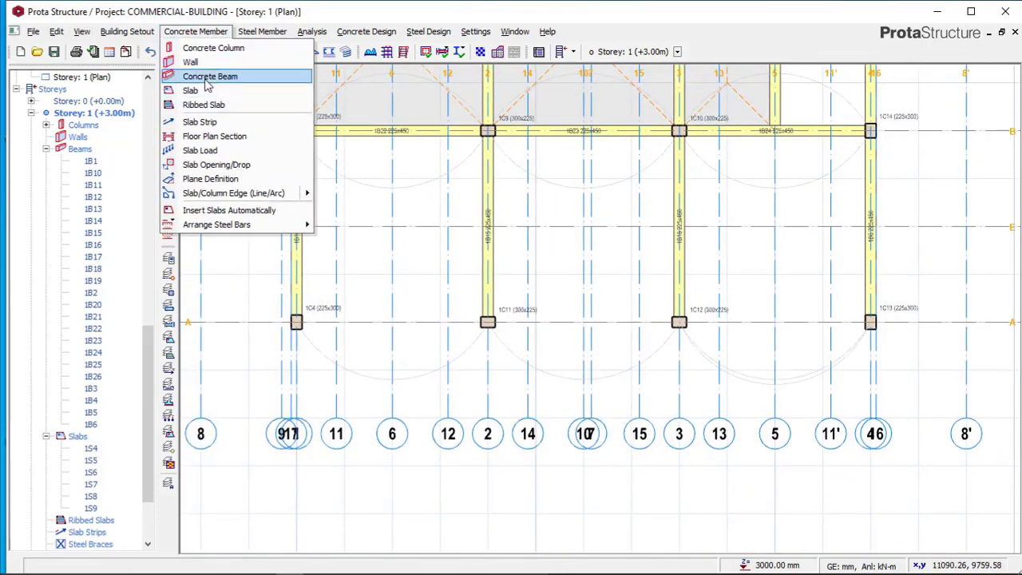
click(210, 90)
click(205, 51)
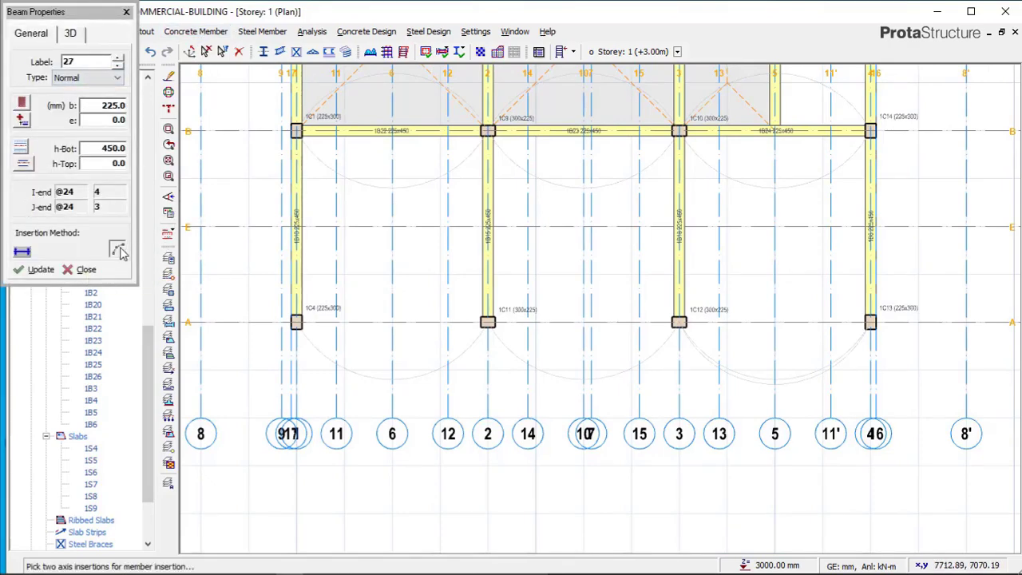
scroll(289, 325, up, 3)
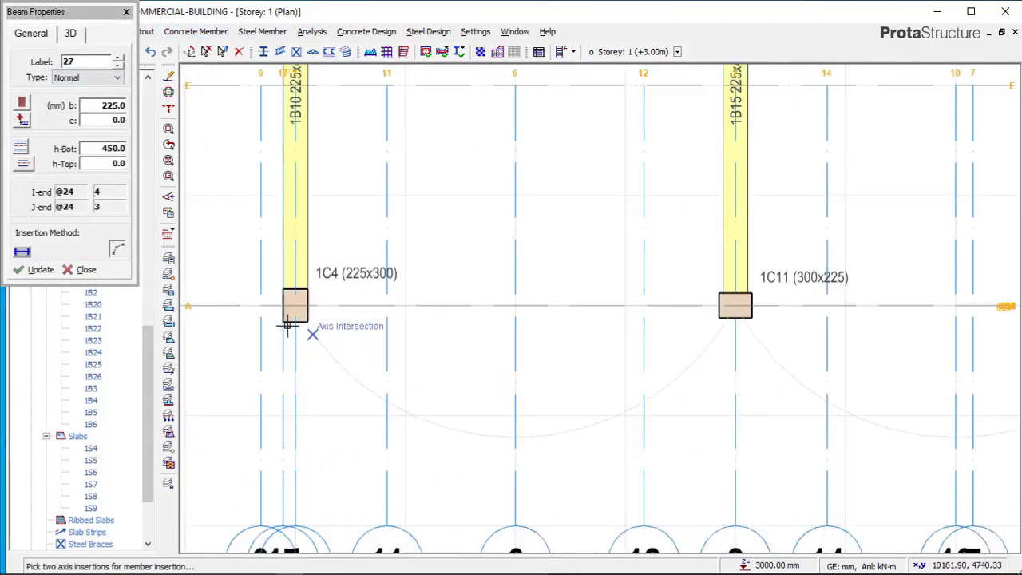
scroll(289, 326, up, 3)
scroll(251, 290, down, 2)
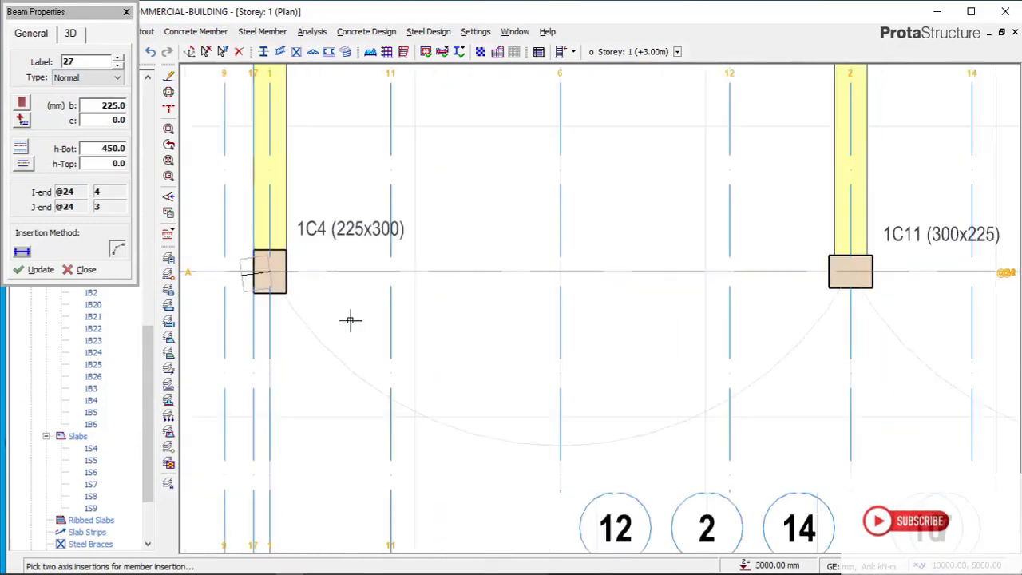
click(269, 271)
scroll(263, 272, down, 1)
scroll(714, 258, up, 1)
click(711, 260)
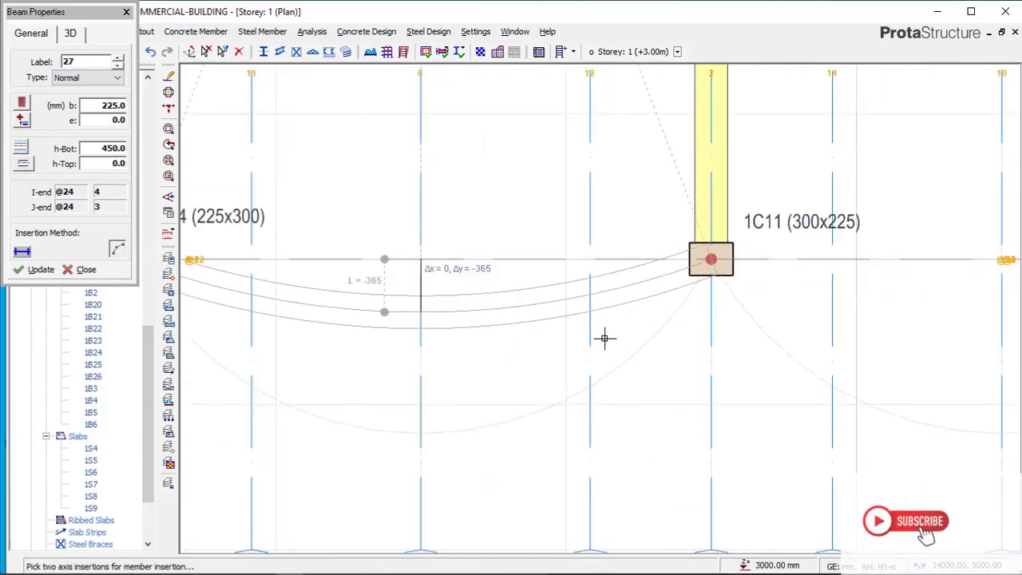
- Set the arc rise to -1200 mm to place the curved beam between columns 1C4 and 1C11
scroll(630, 319, down, 1)
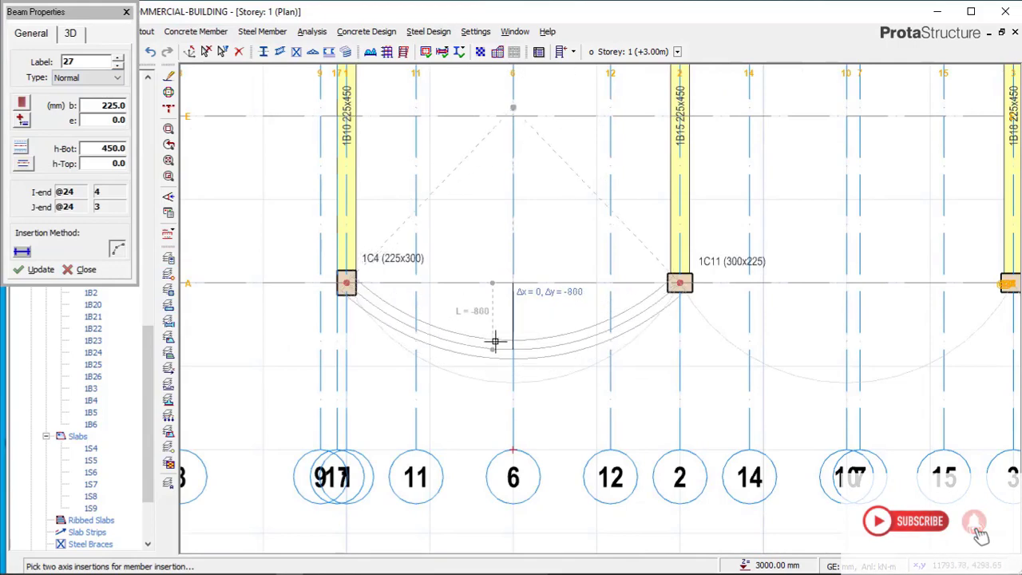
scroll(489, 342, up, 1)
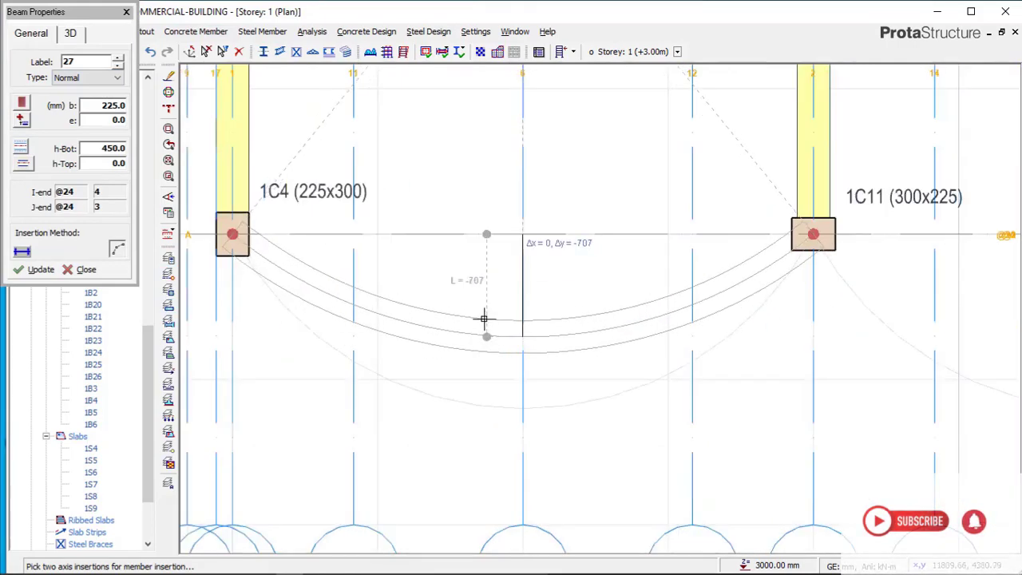
scroll(483, 319, down, 1)
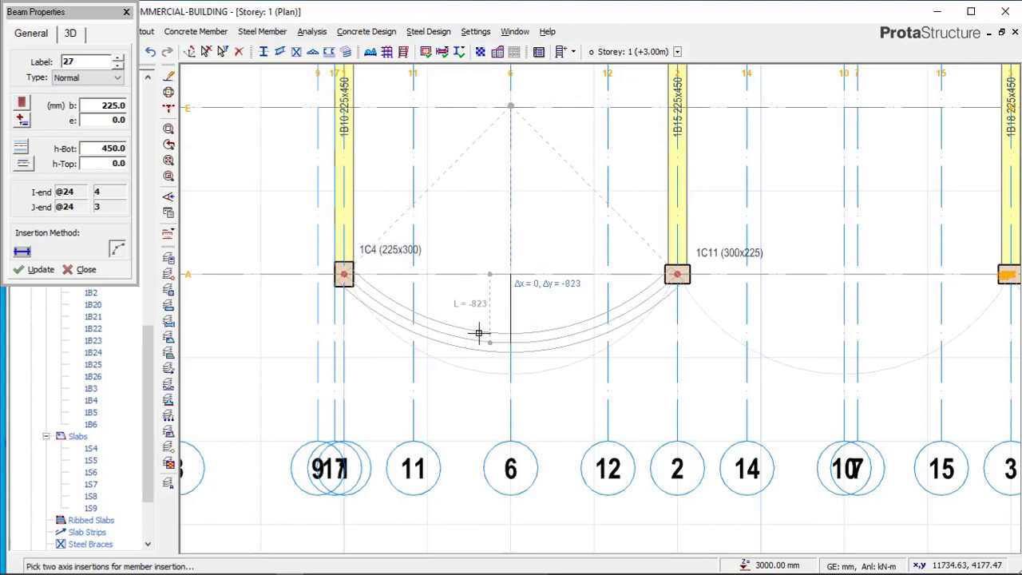
key(shift+F2)
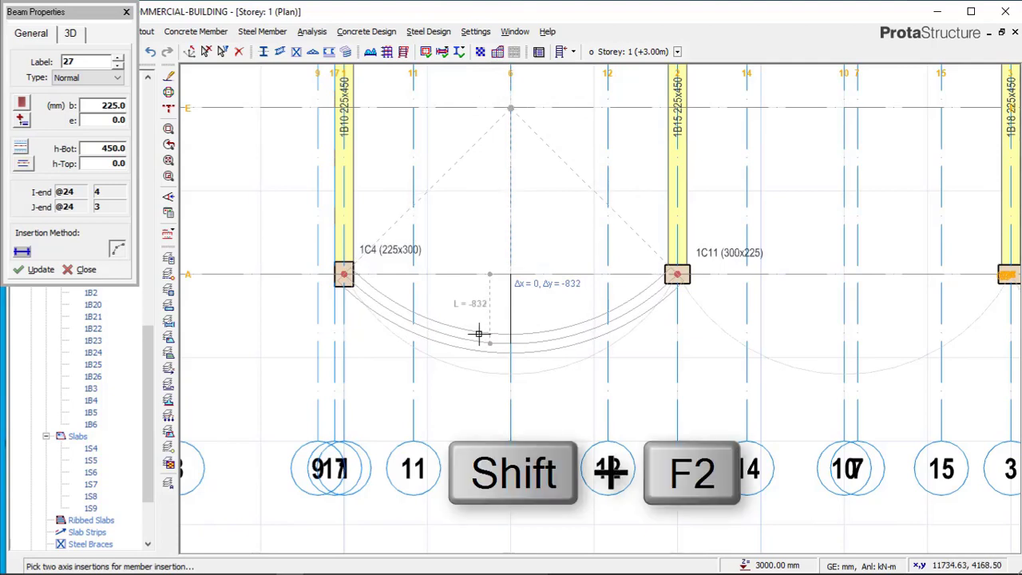
key(shift+F2)
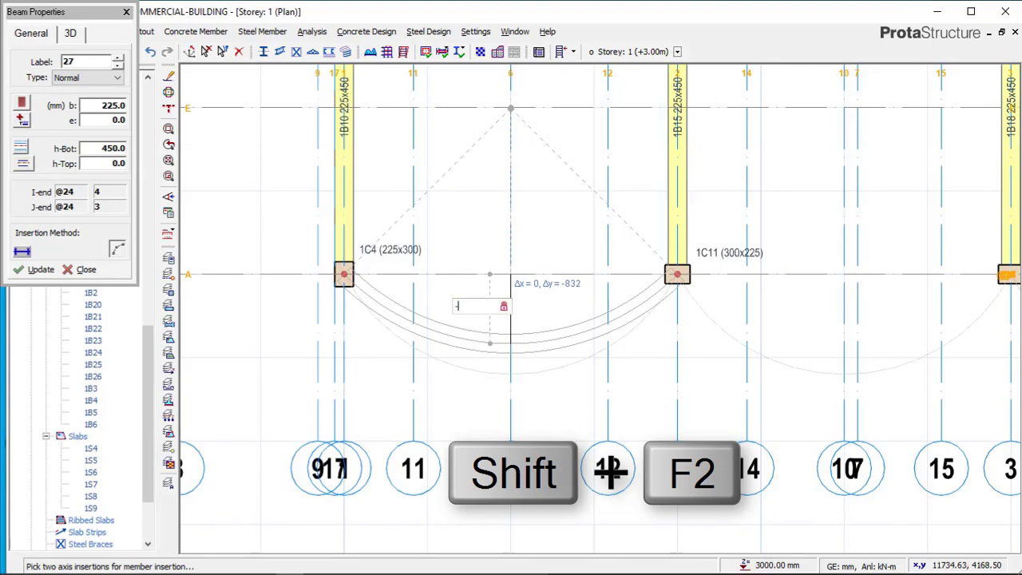
text(-1200)
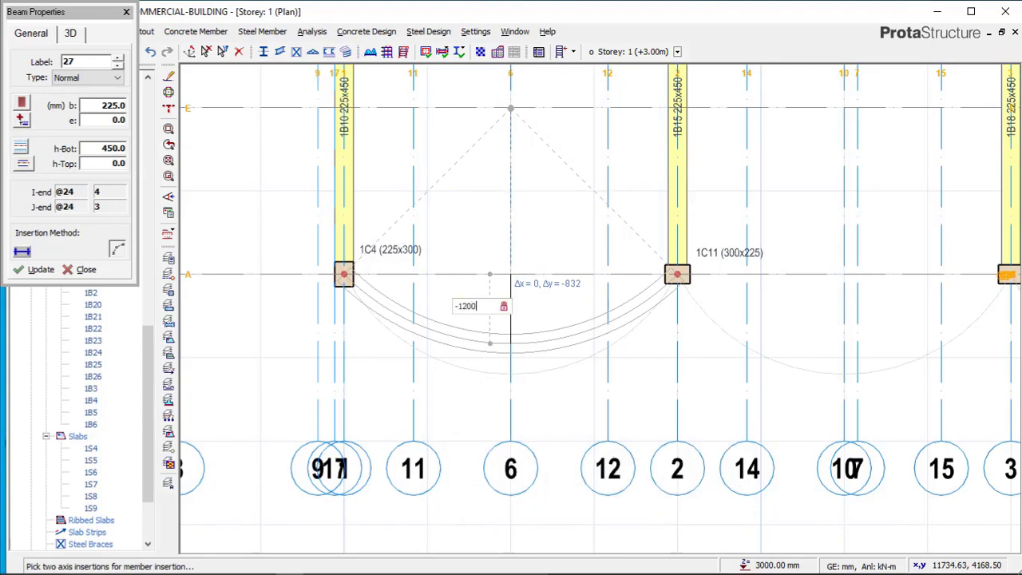
key(Return)
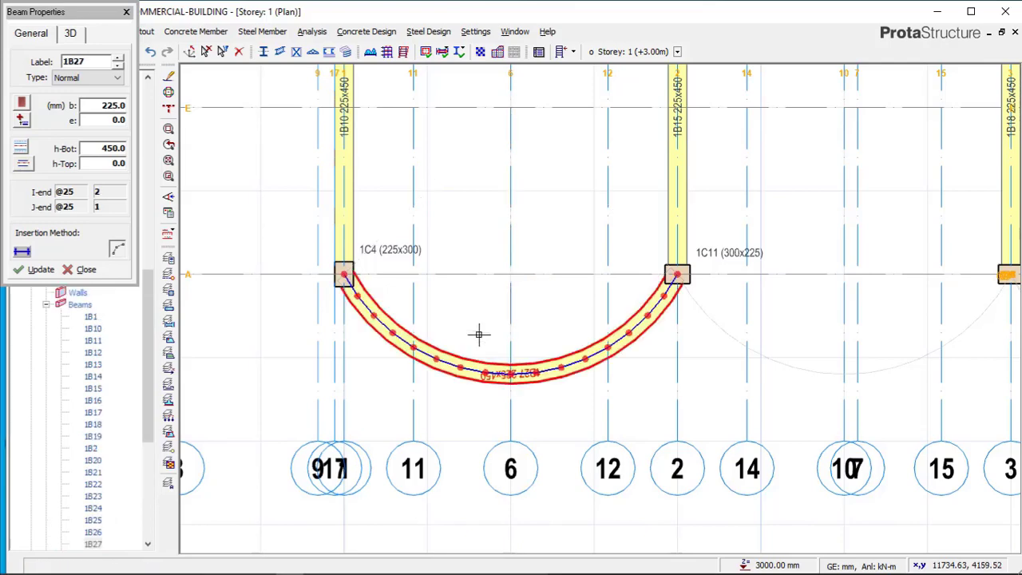
scroll(470, 327, down, 2)
scroll(491, 331, up, 1)
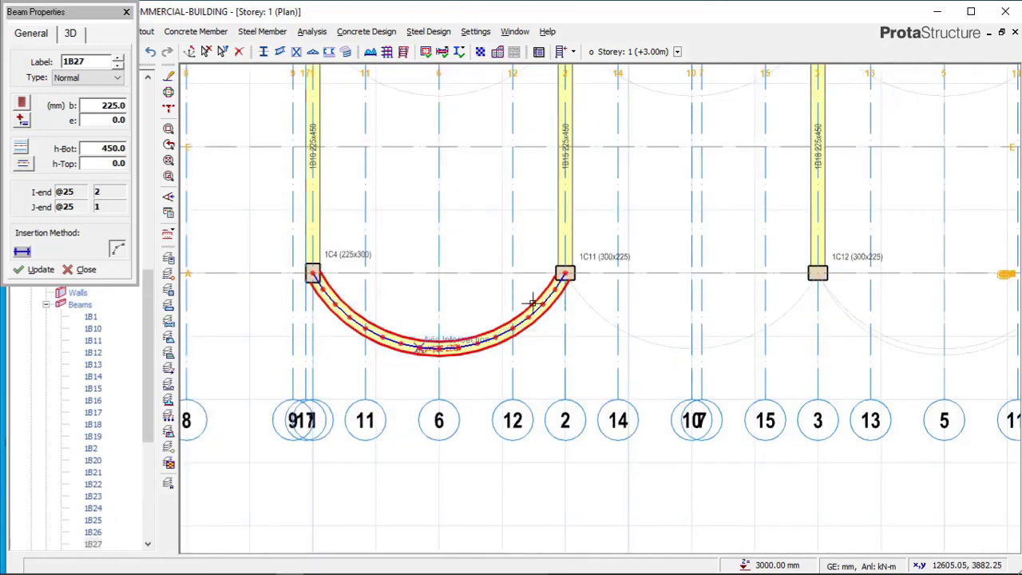
- Examine the shape and the size label of the curved beam 1B27 between columns 1C4 and 1C11
scroll(397, 284, up, 2)
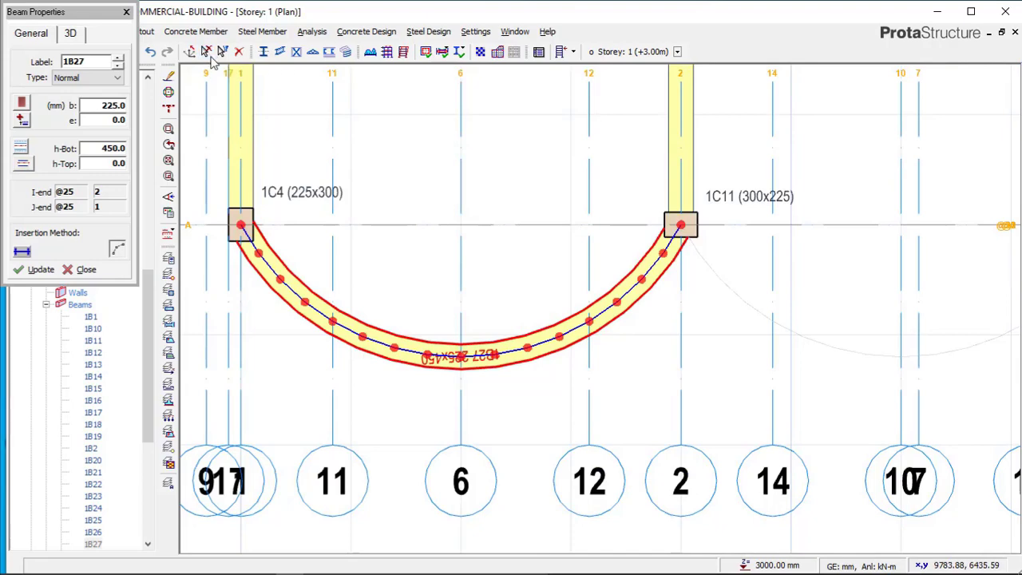
key(Escape)
scroll(376, 323, up, 2)
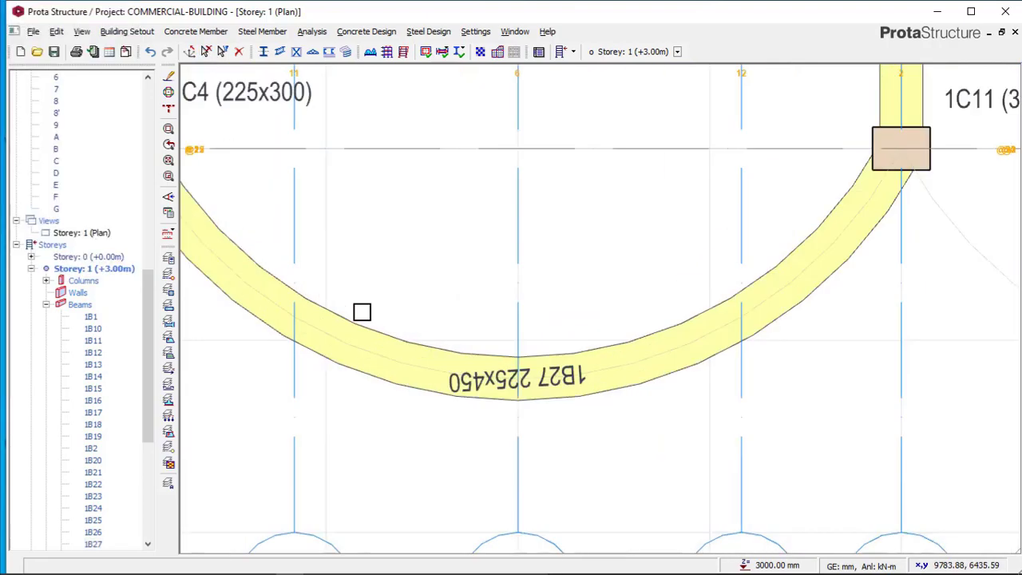
click(591, 406)
scroll(594, 381, up, 3)
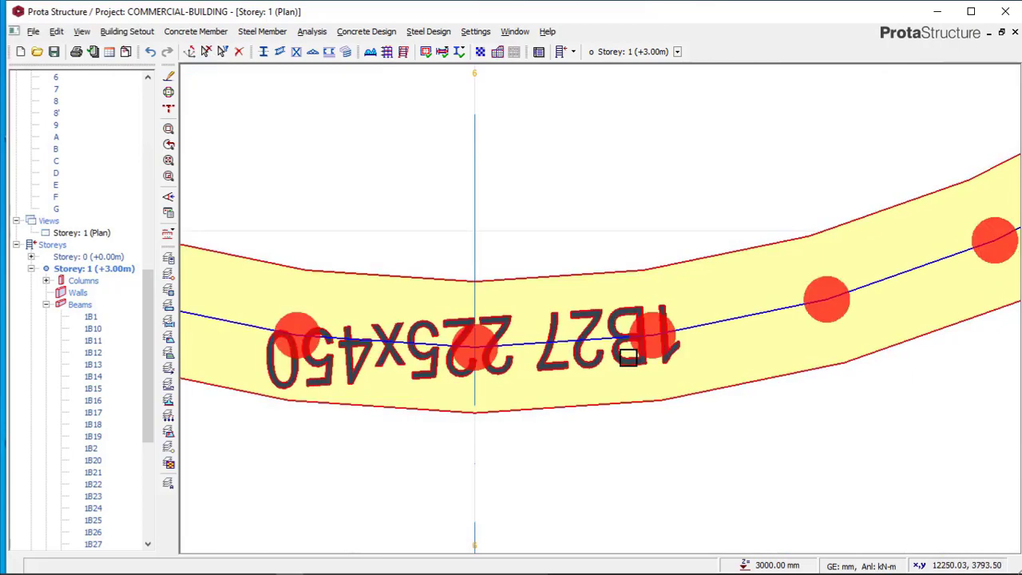
scroll(523, 344, down, 1)
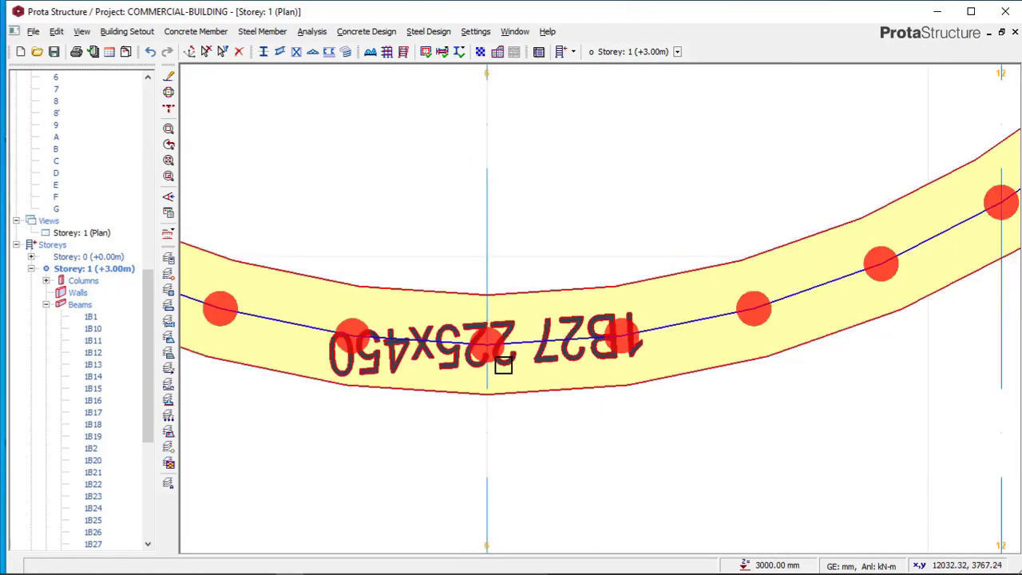
scroll(416, 359, down, 1)
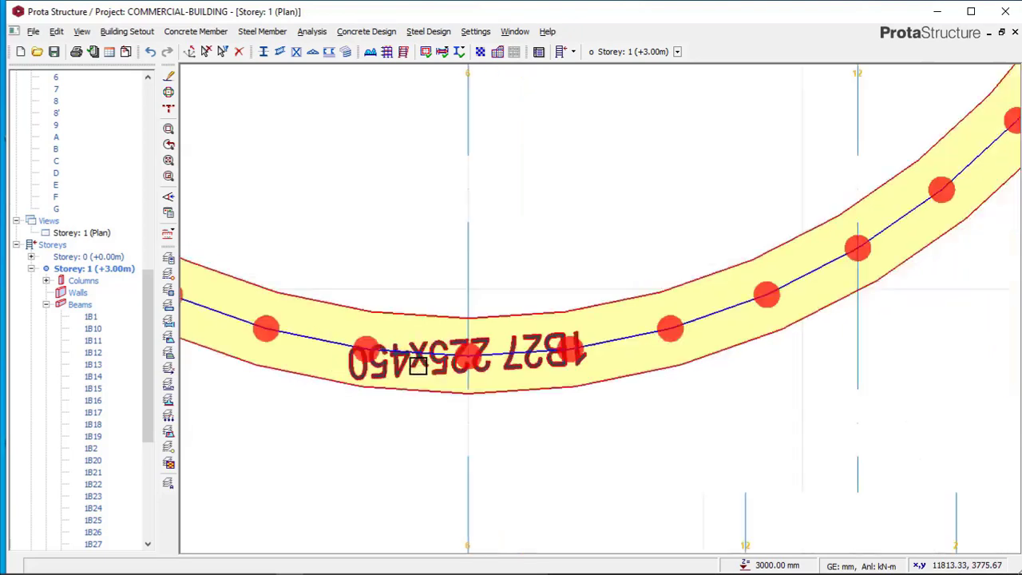
scroll(417, 363, down, 4)
scroll(319, 257, up, 2)
scroll(287, 304, down, 2)
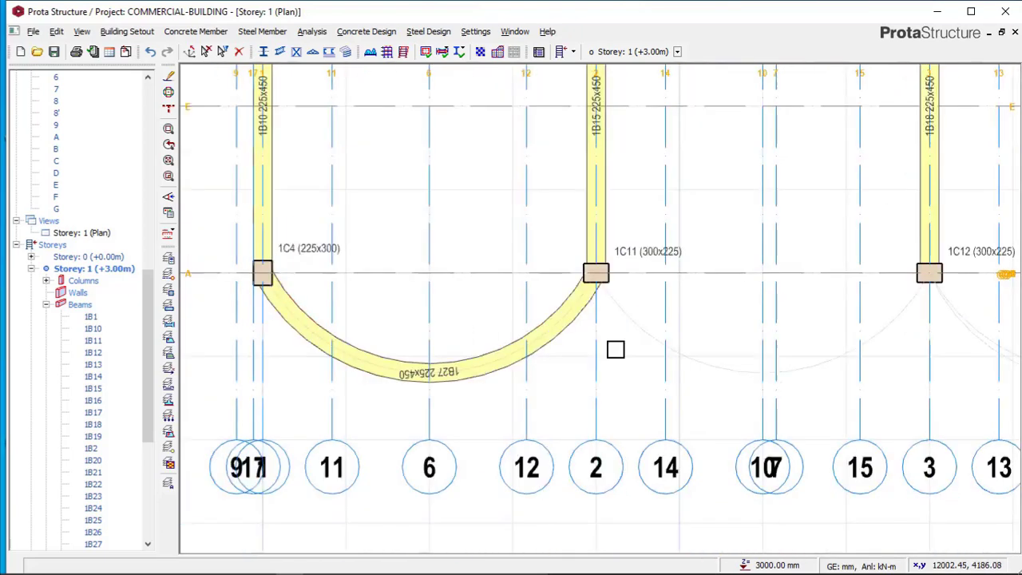
- Start a concrete beam with the arc insertion method, running from column 1C11 to column 1C12 on axis A
middle_drag(650, 330, 492, 359)
scroll(526, 325, down, 2)
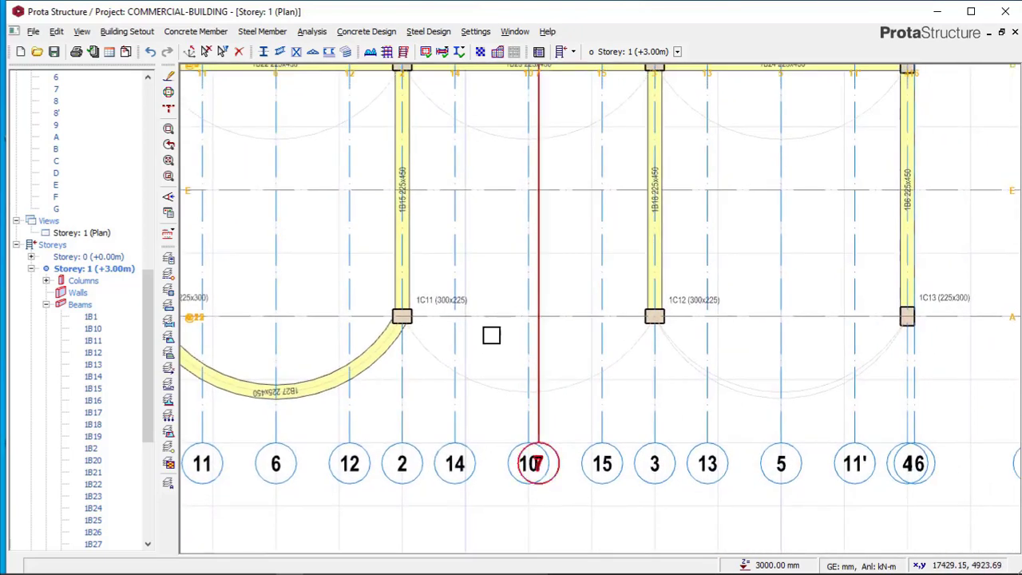
scroll(419, 297, down, 2)
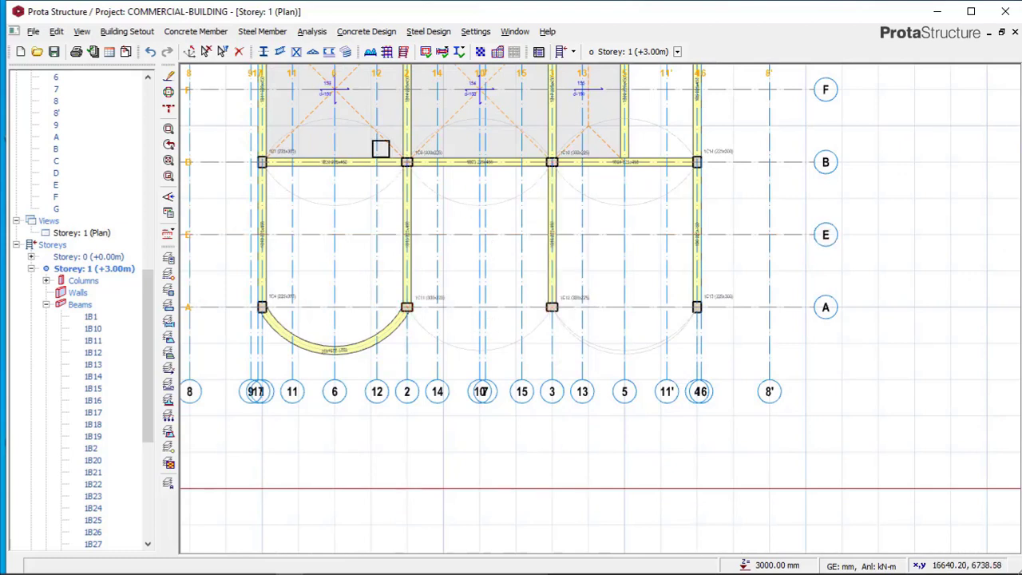
click(196, 31)
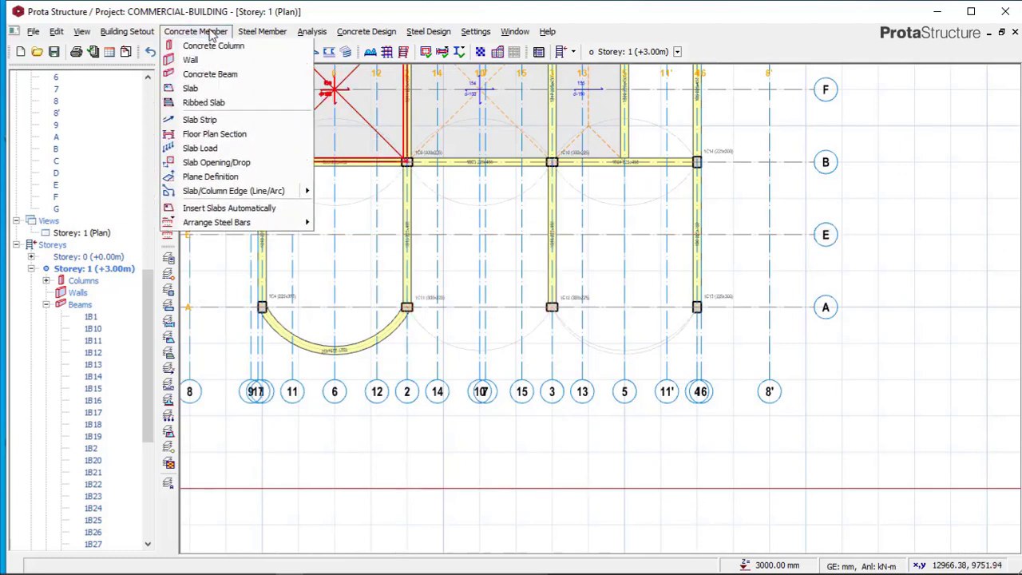
click(209, 90)
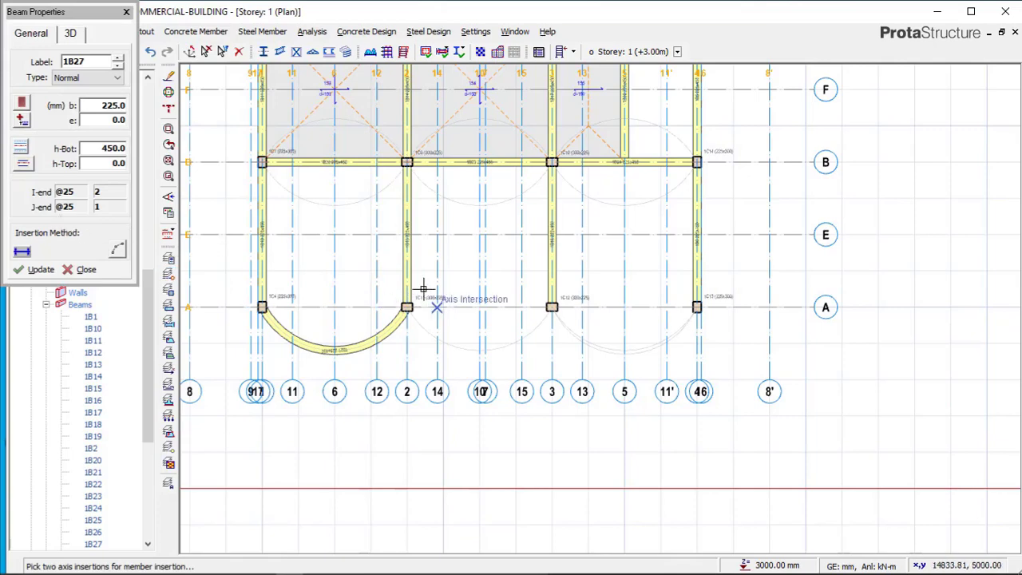
scroll(390, 268, up, 3)
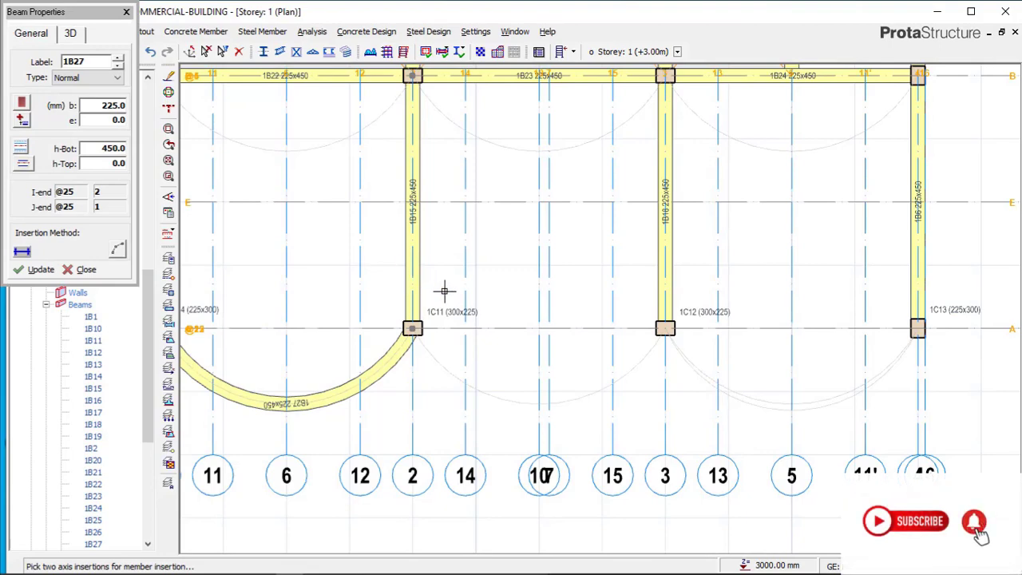
scroll(443, 290, down, 2)
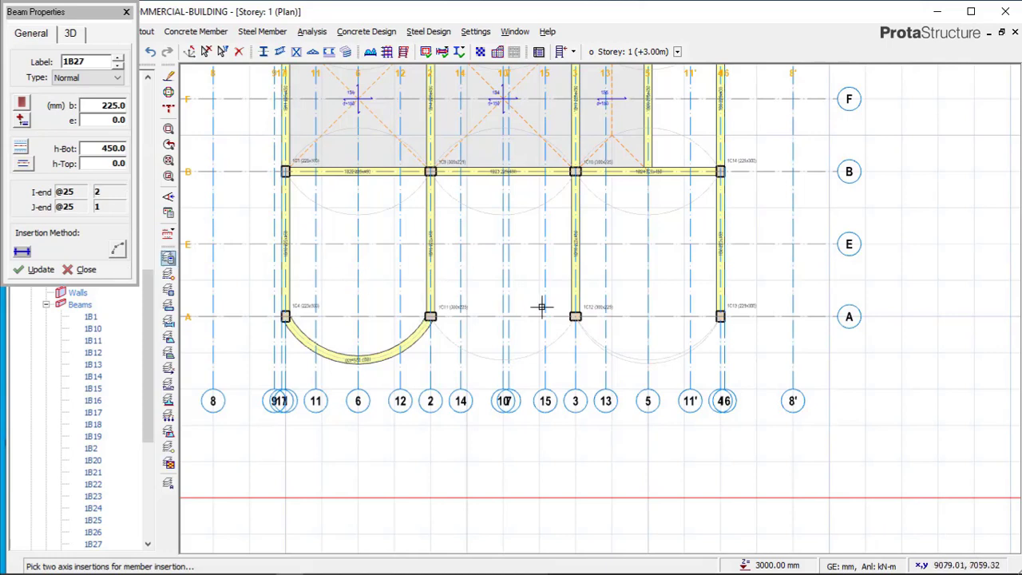
click(117, 252)
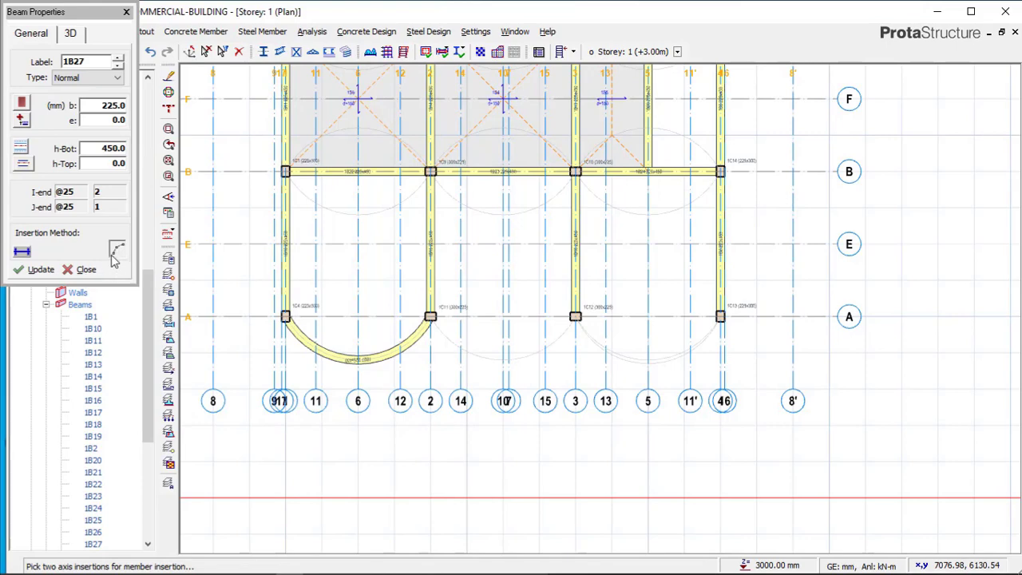
scroll(432, 316, up, 3)
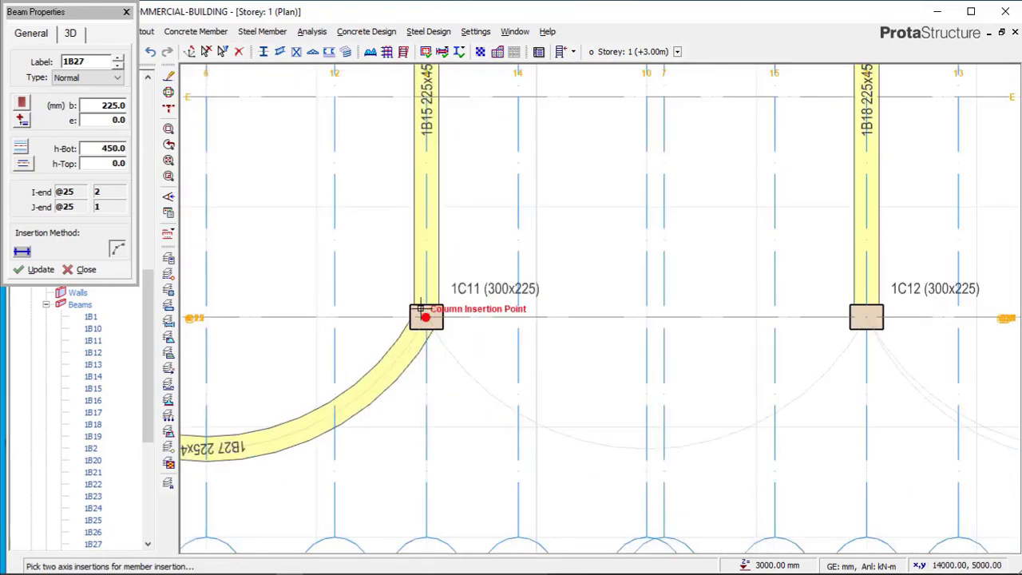
click(421, 308)
scroll(424, 315, down, 3)
scroll(701, 335, up, 3)
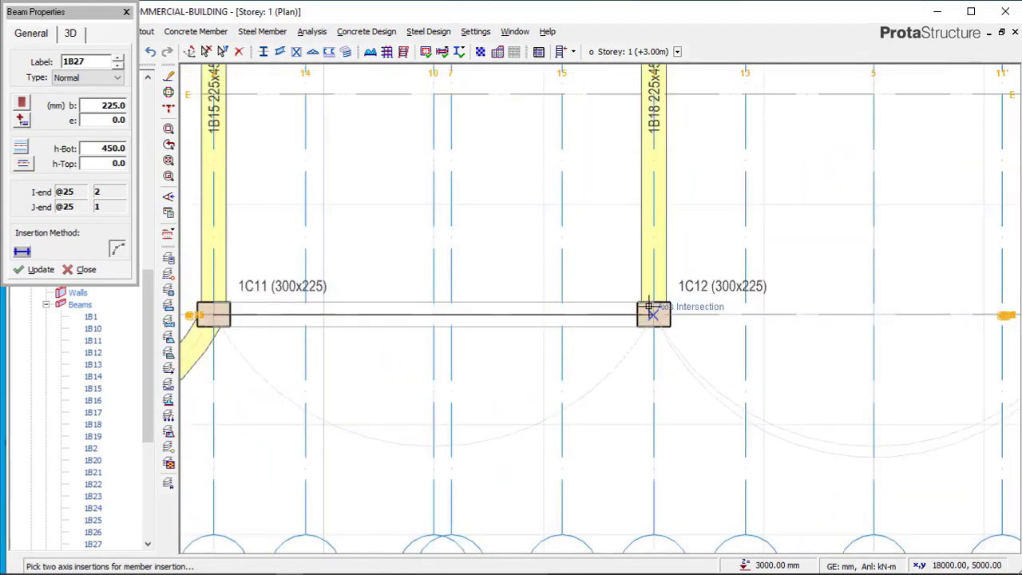
click(650, 307)
- Set the arc rise to -1200 mm to place the curved beam between columns 1C11 and 1C12
scroll(493, 349, down, 1)
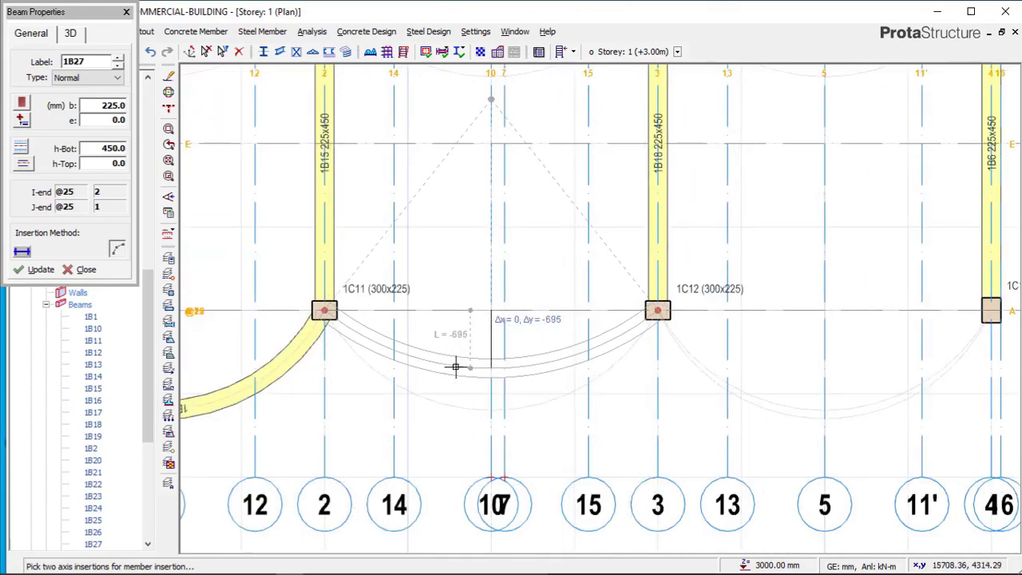
scroll(462, 379, up, 1)
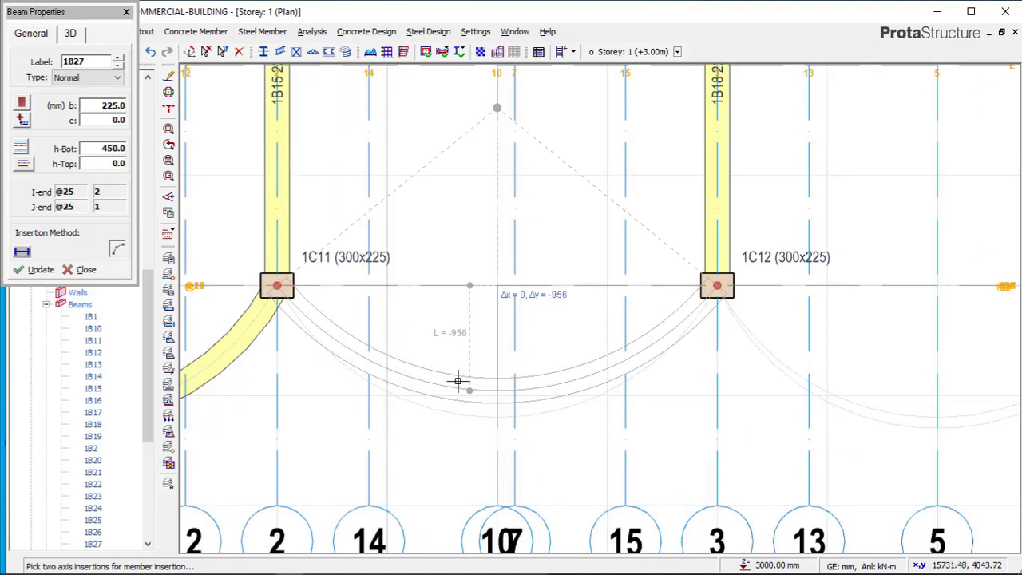
key(shift+F2)
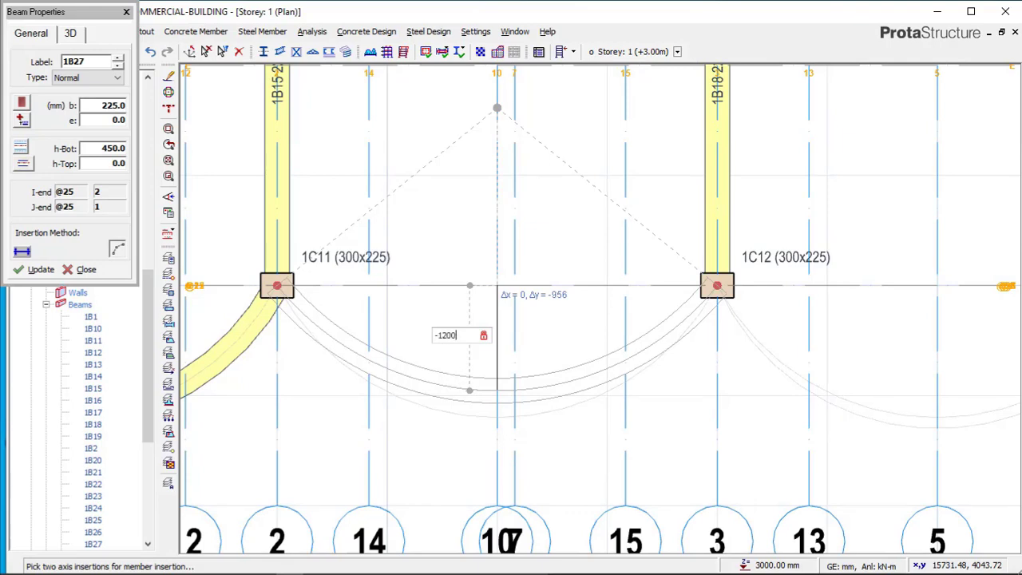
key(Return)
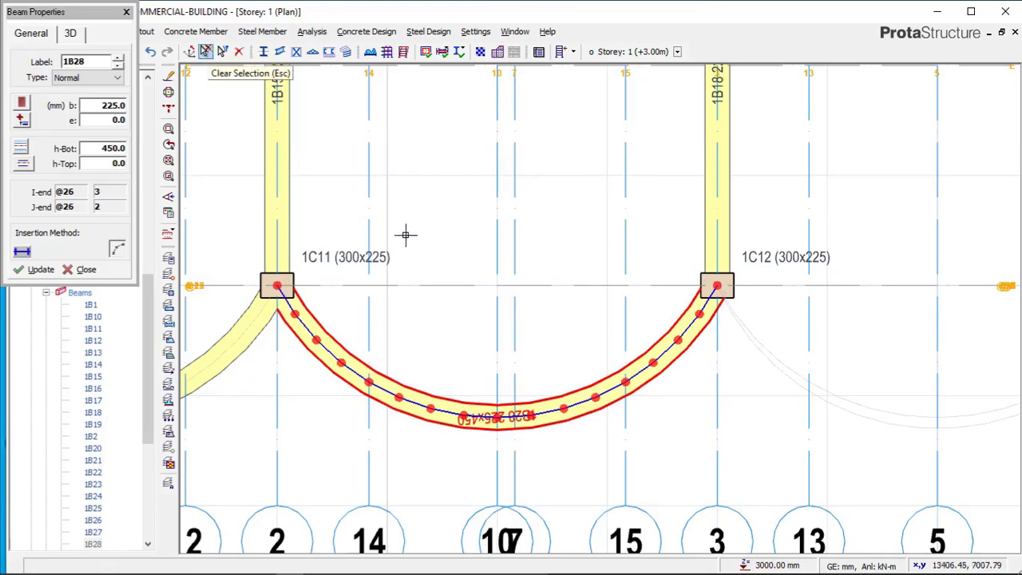
scroll(406, 232, down, 3)
scroll(697, 260, up, 2)
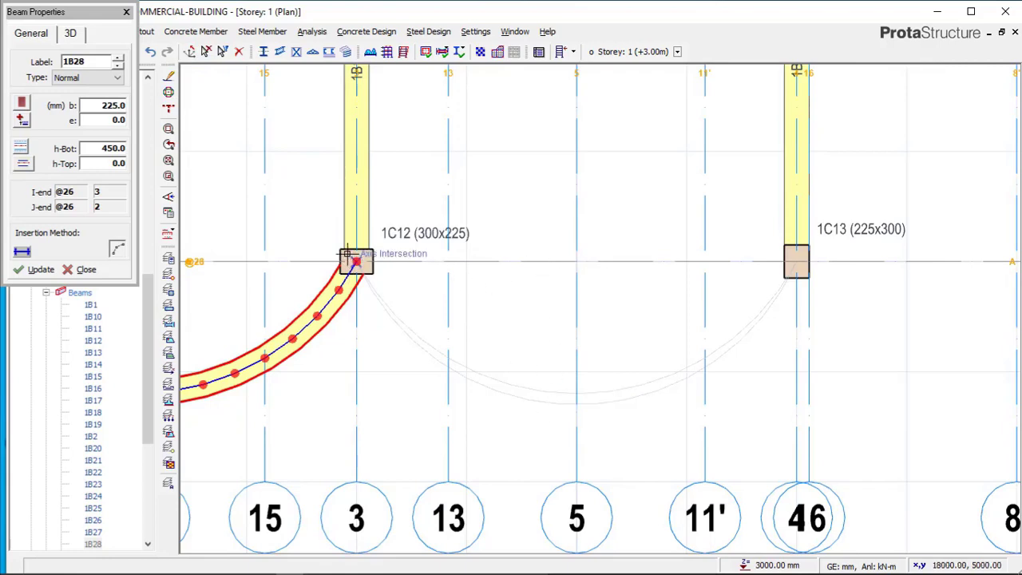
click(795, 261)
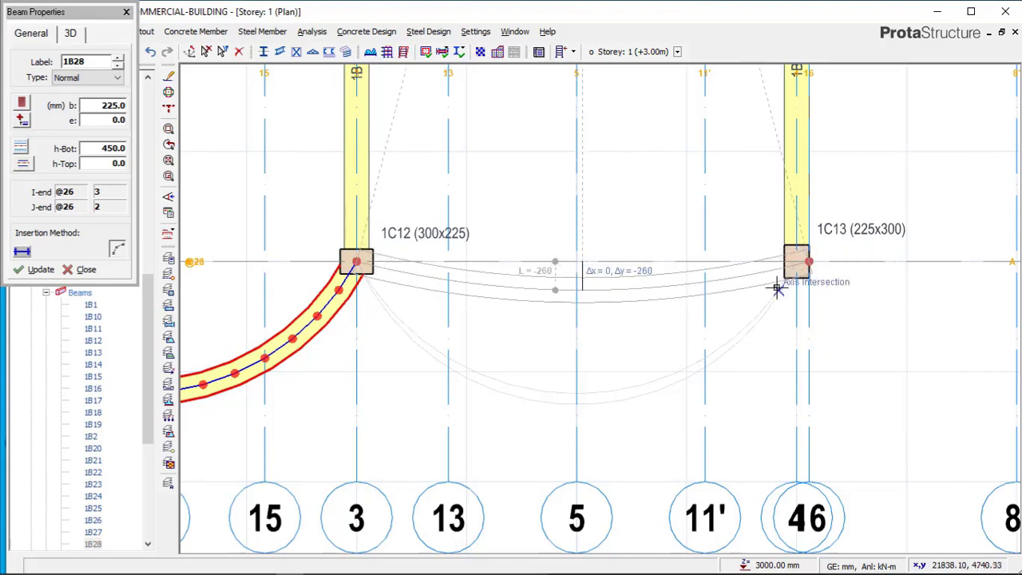
key(Escape)
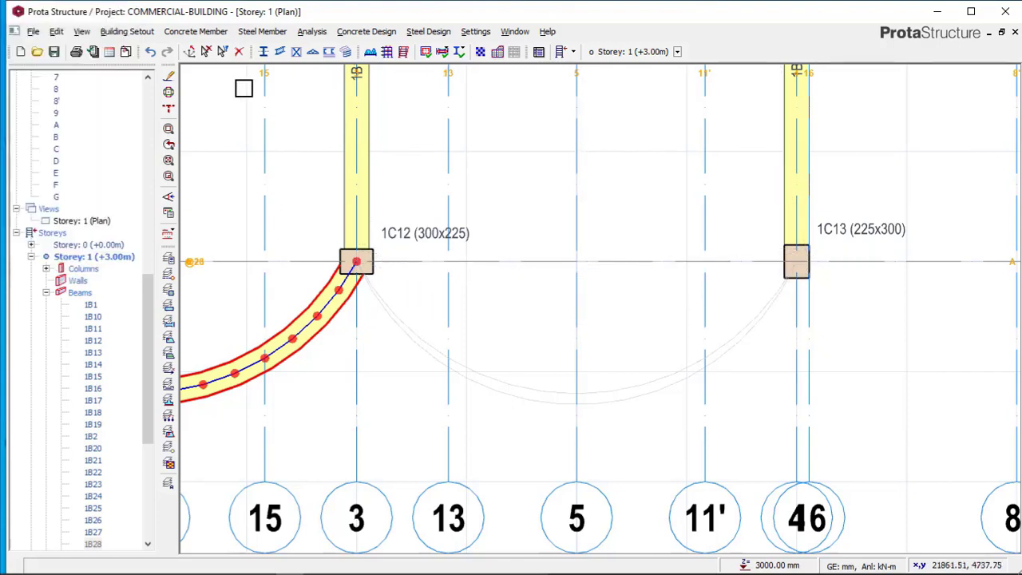
- Try a straight concrete beam along axis A between columns 1C12 and 1C13, and delete it again
click(183, 36)
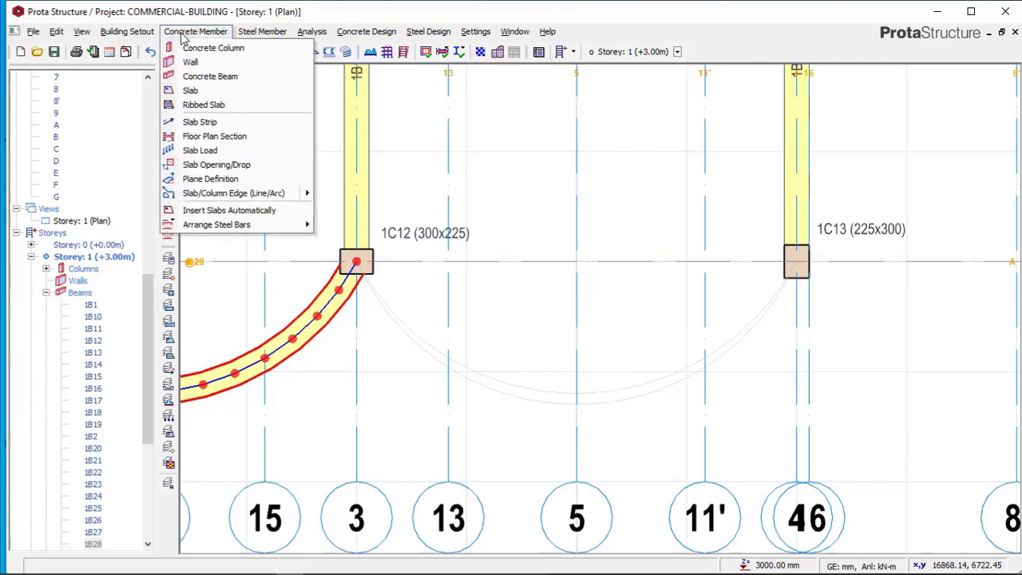
click(224, 80)
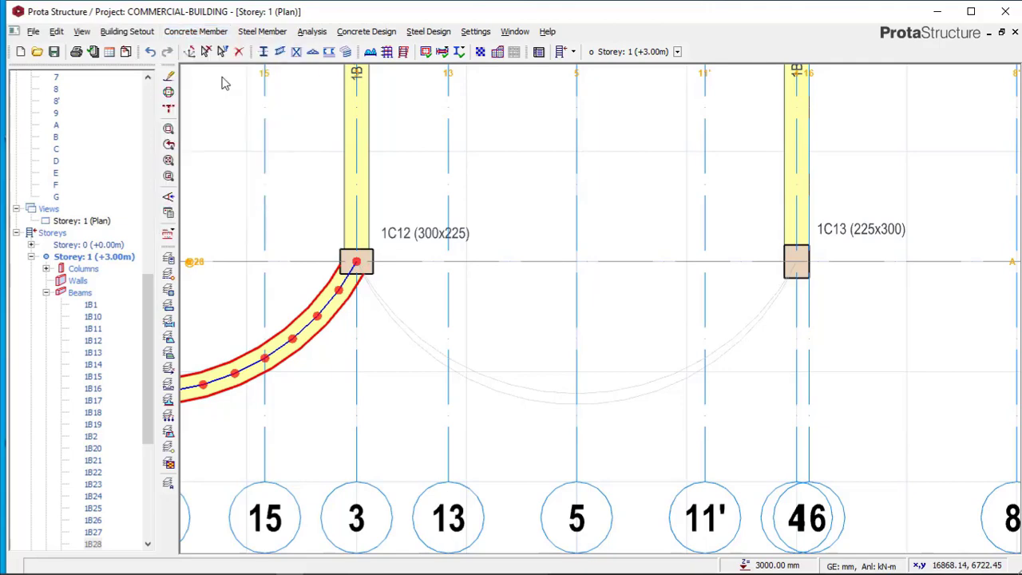
click(356, 262)
scroll(763, 315, up, 2)
scroll(806, 239, up, 1)
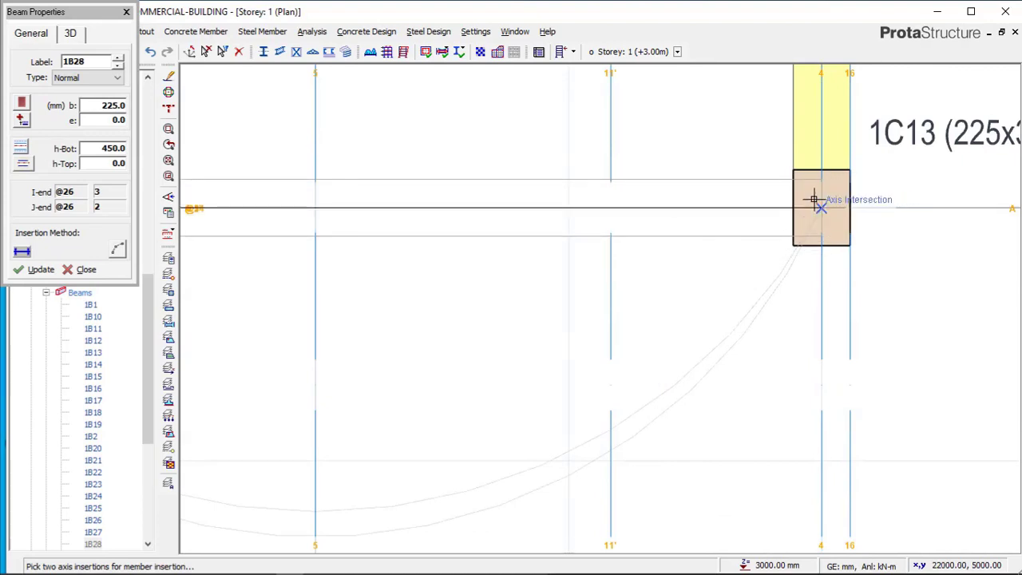
click(815, 200)
scroll(796, 266, down, 3)
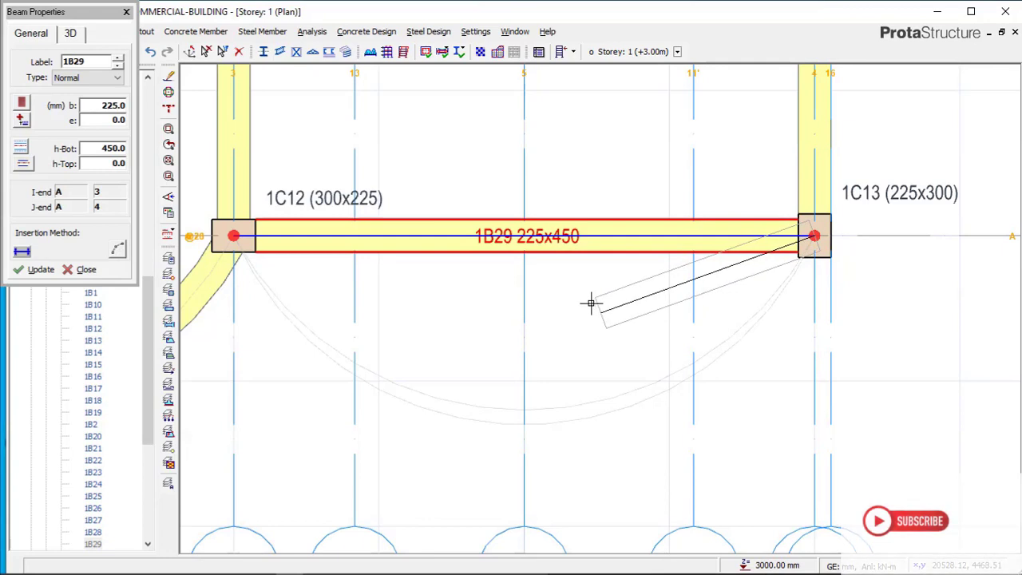
key(Escape)
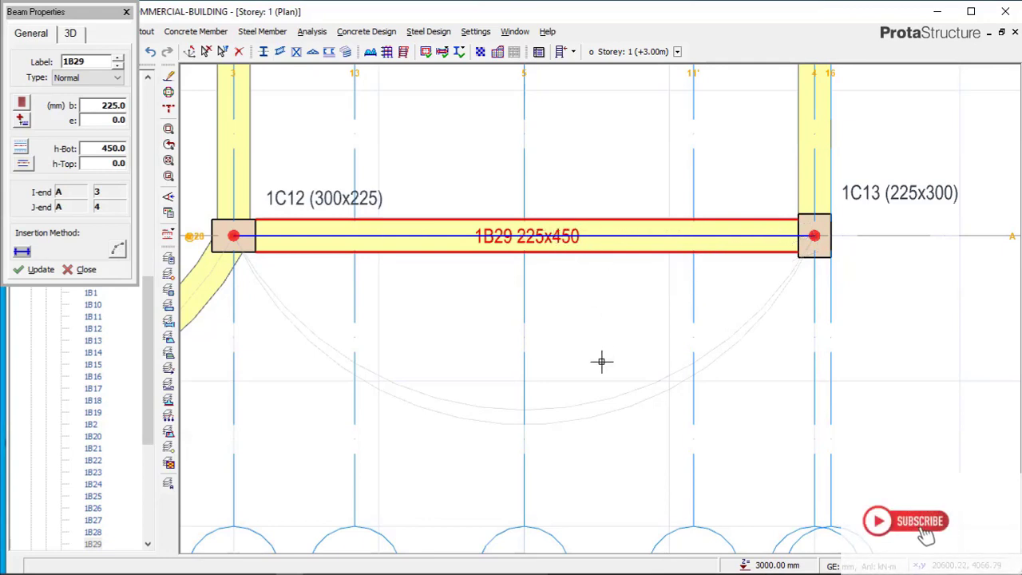
key(Delete)
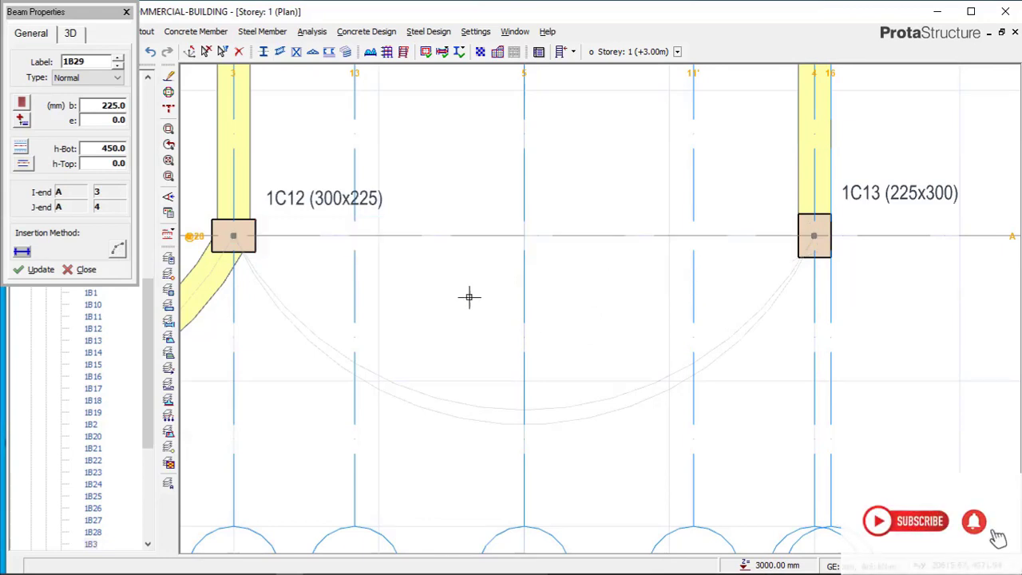
- Insert an arc concrete beam from column 1C12 to column 1C13 on axis A with a rise of -1300 mm
click(118, 249)
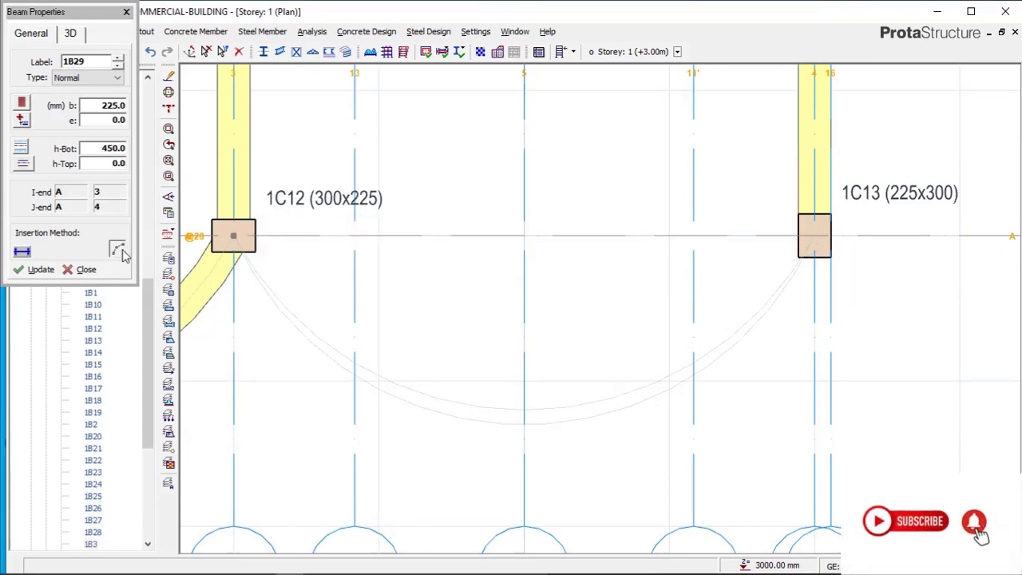
click(223, 226)
click(815, 235)
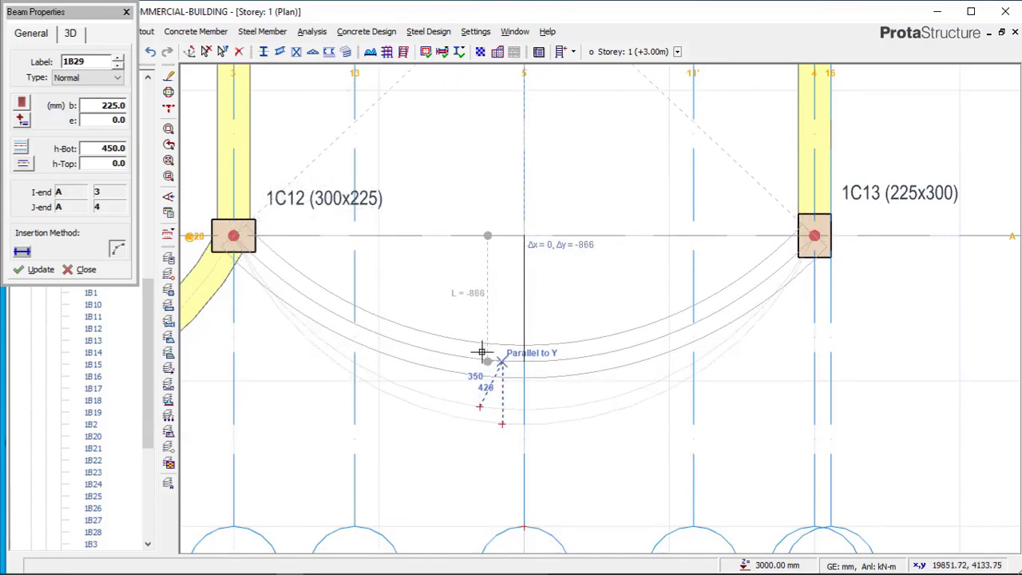
key(shift+F2)
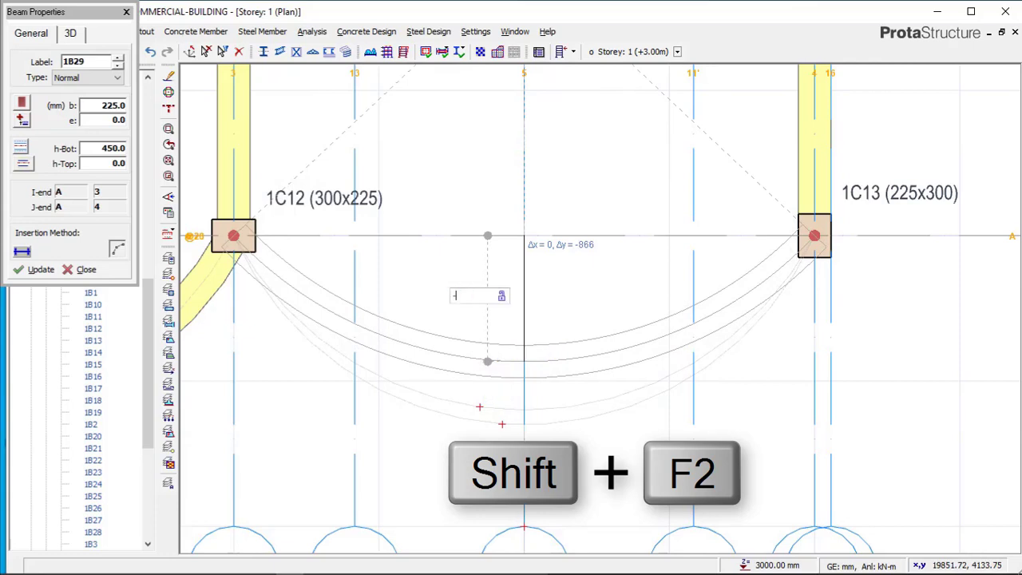
text(-130)
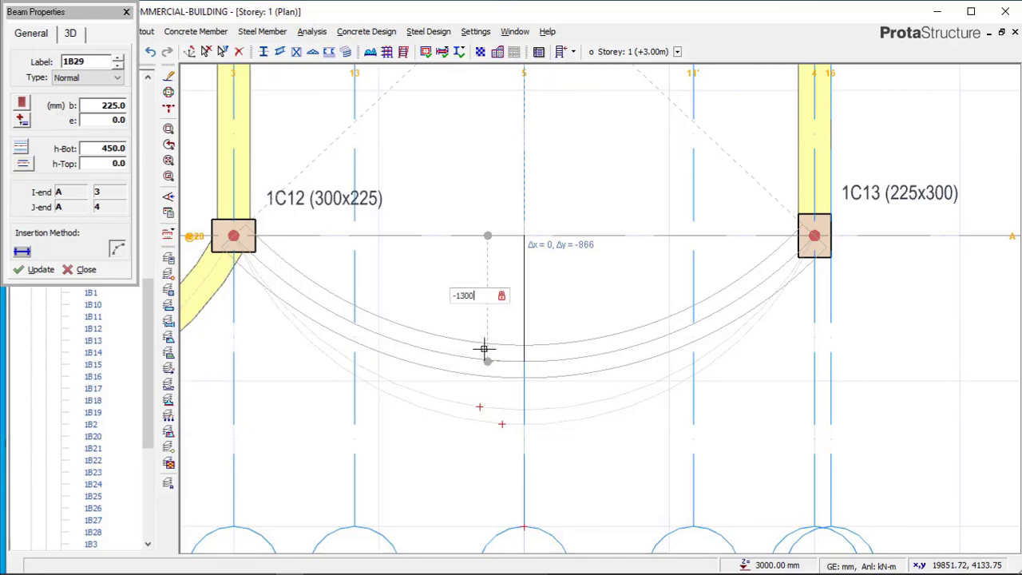
text(0)
key(Return)
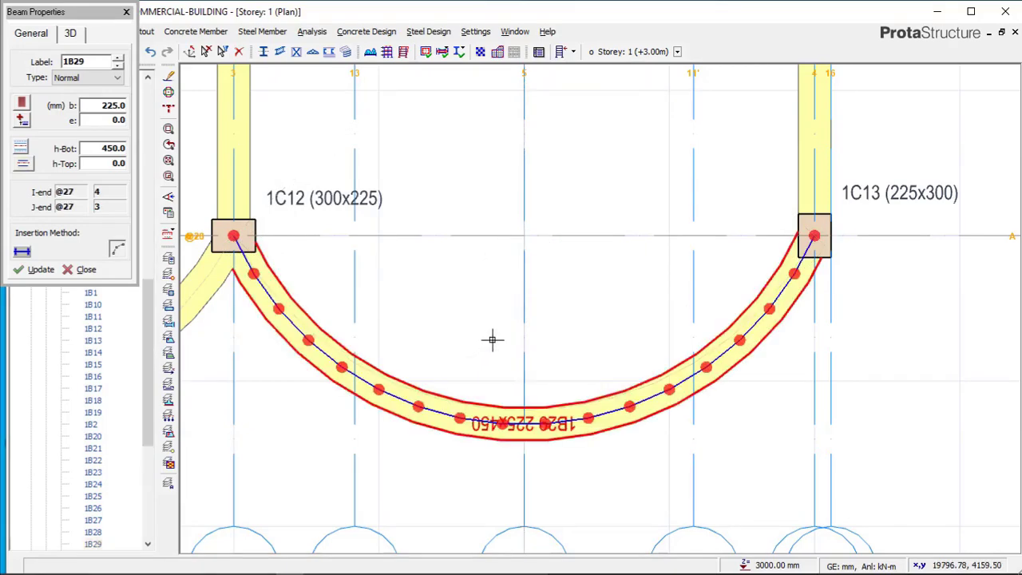
scroll(556, 320, down, 4)
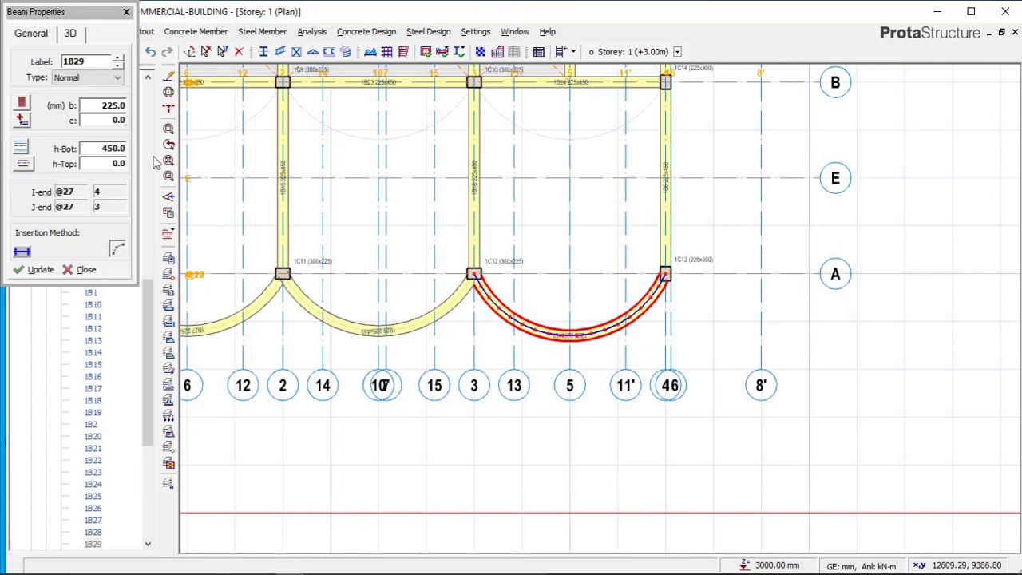
key(Escape)
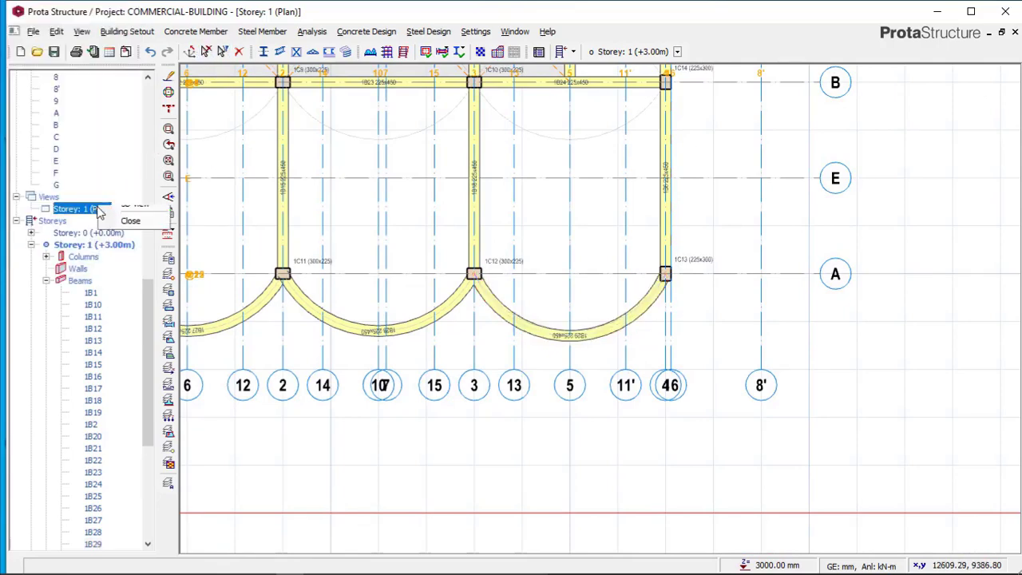
- Switch the Storey 1 plan to a 3D view and examine the curved edge beams and open bays along axis A
click(137, 228)
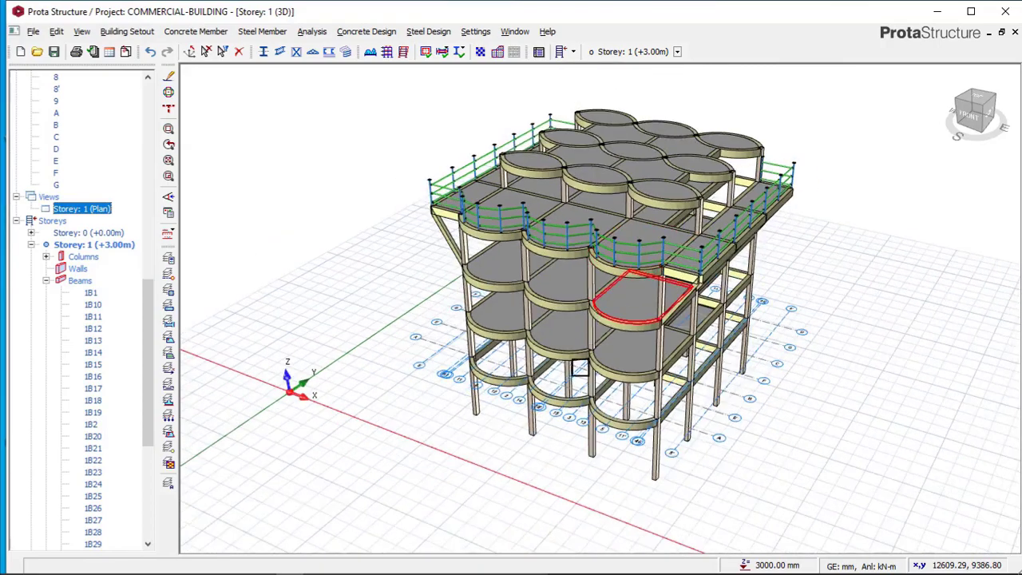
scroll(533, 403, up, 3)
shift+middle_drag(424, 405, 603, 378)
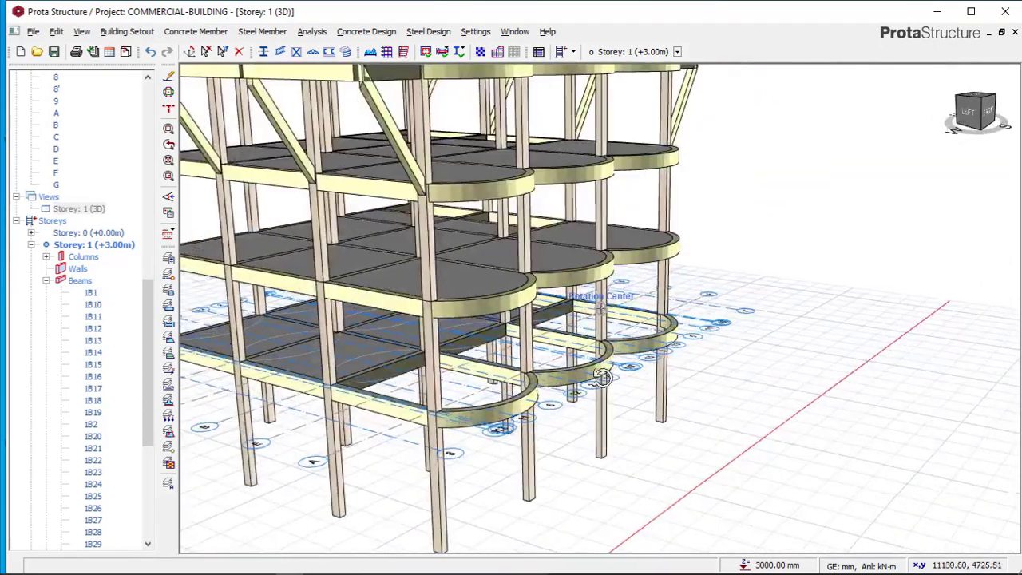
scroll(603, 377, up, 5)
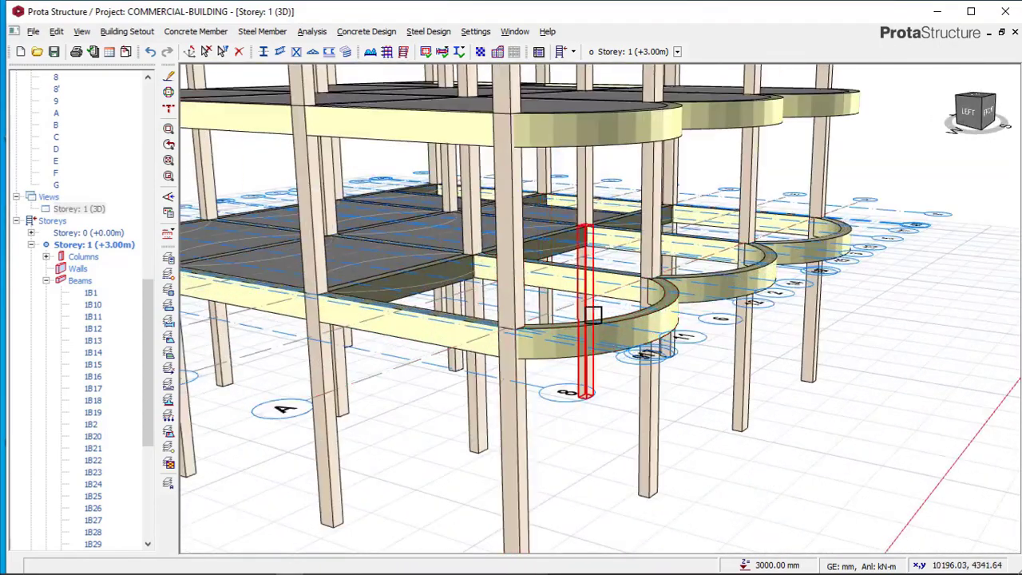
scroll(592, 315, down, 2)
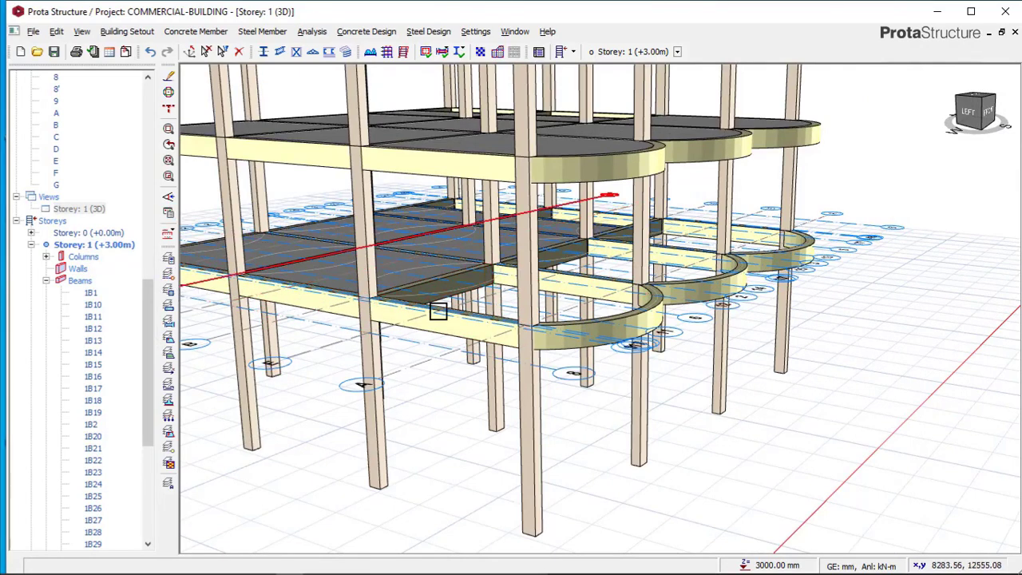
scroll(607, 312, down, 1)
middle_drag(600, 308, 623, 334)
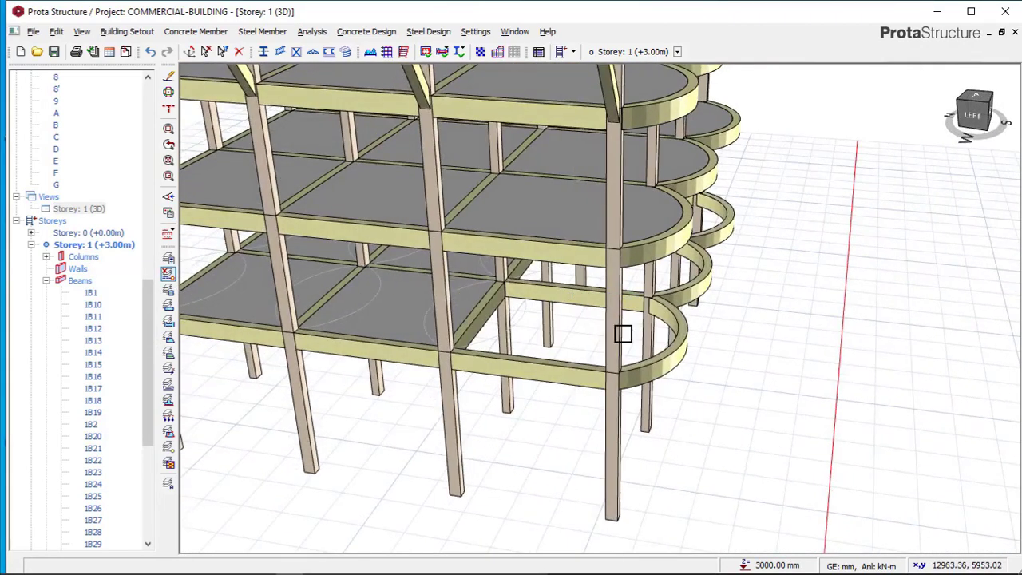
scroll(595, 315, up, 3)
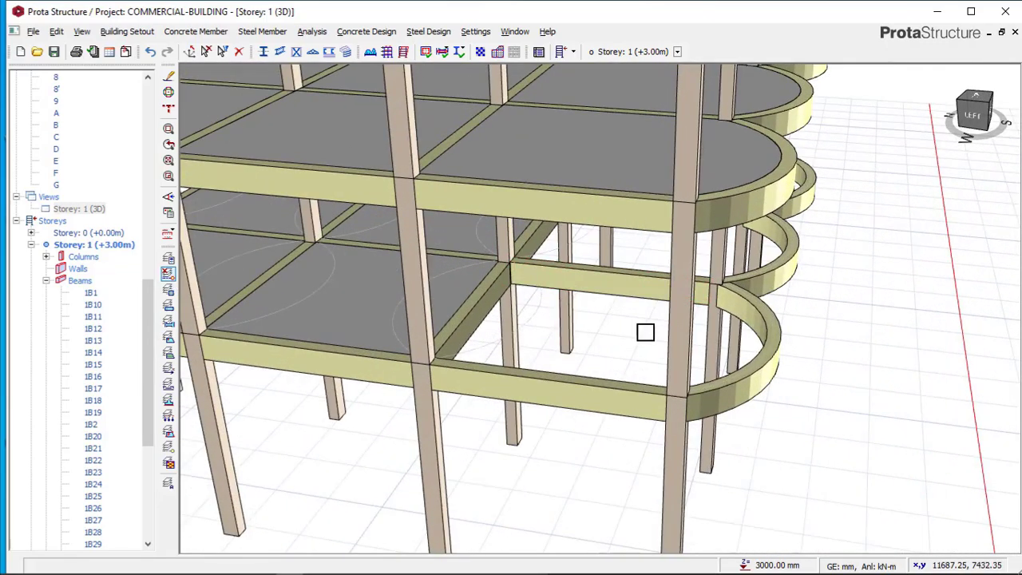
scroll(625, 292, down, 1)
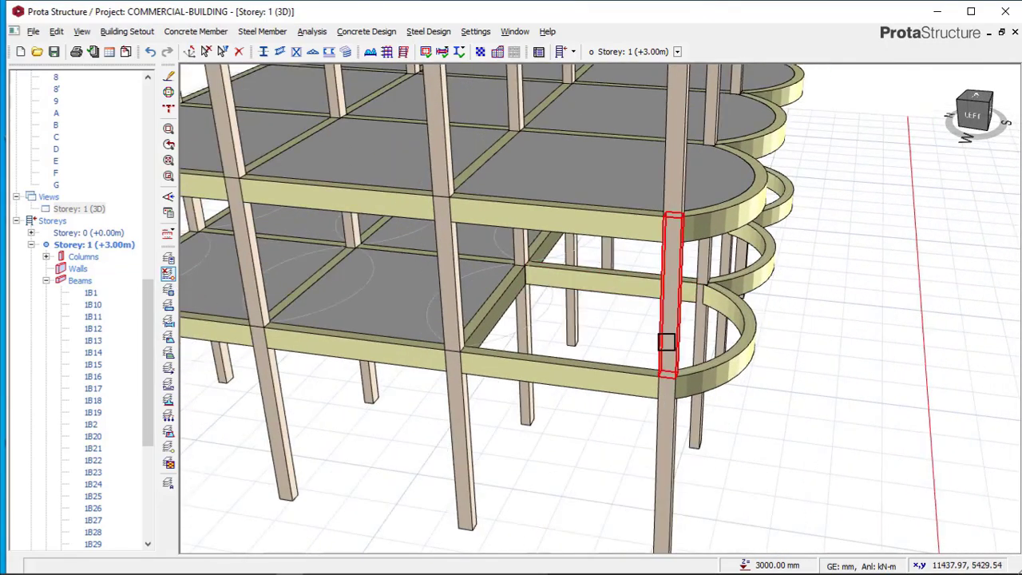
middle_drag(666, 342, 591, 223)
scroll(630, 327, down, 3)
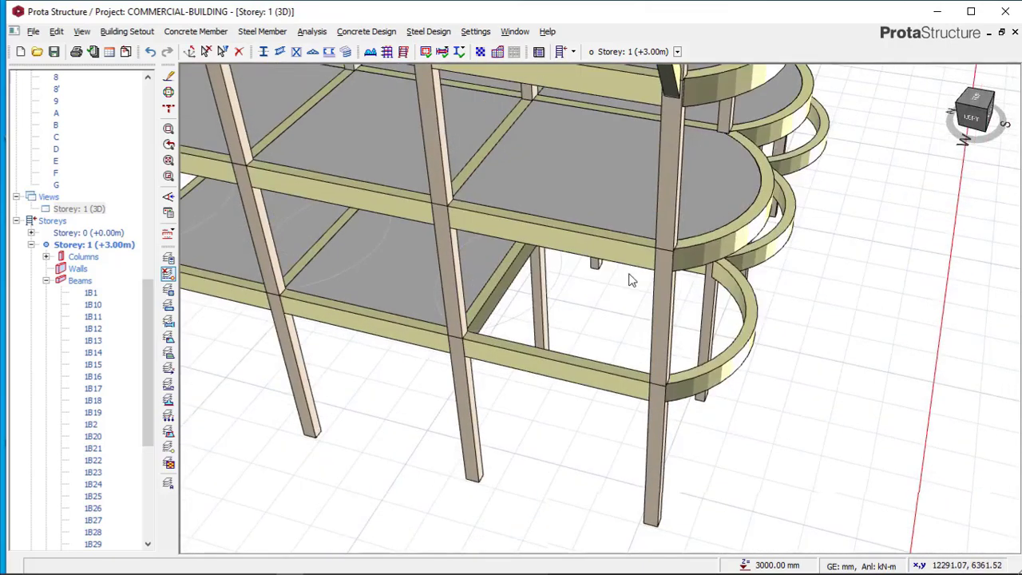
mouse_move(630, 280)
middle_down()
mouse_move(584, 311)
mouse_move(637, 274)
middle_up()
scroll(598, 303, down, 2)
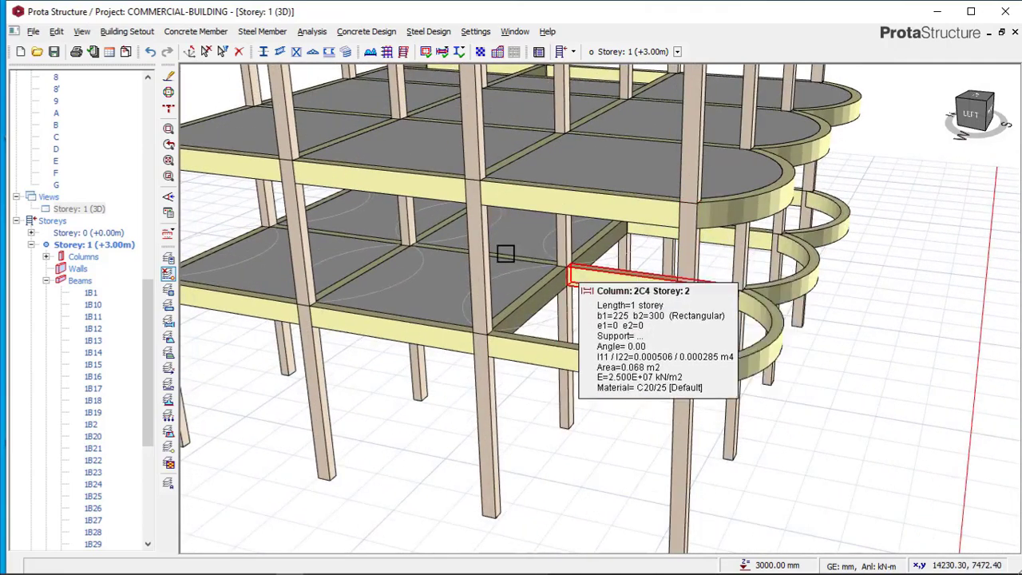
middle_drag(506, 251, 435, 242)
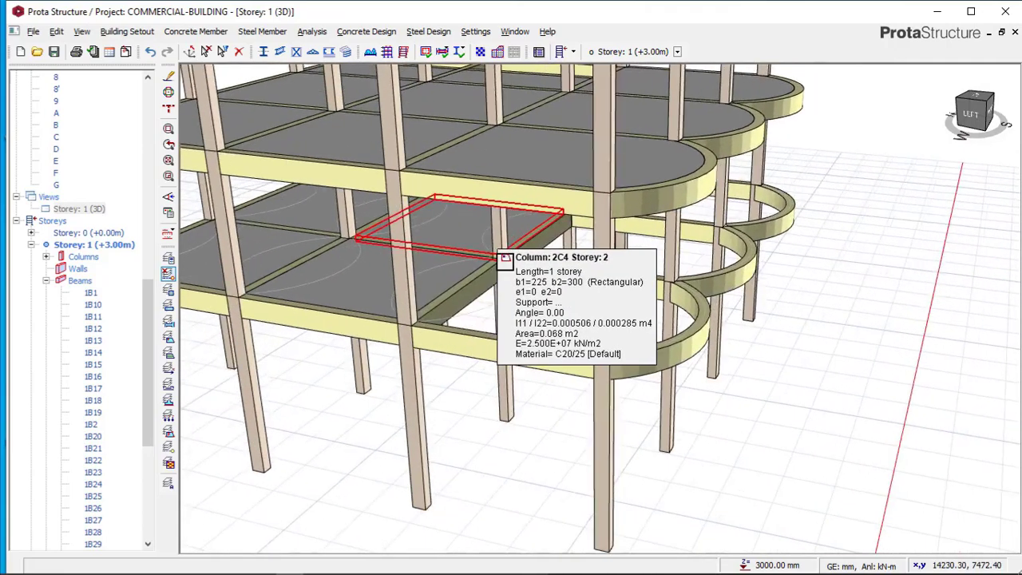
- Insert a 150 mm thick concrete slab in the curved Storey 1 bay between axes 1 and 2, from axis A to B
click(176, 34)
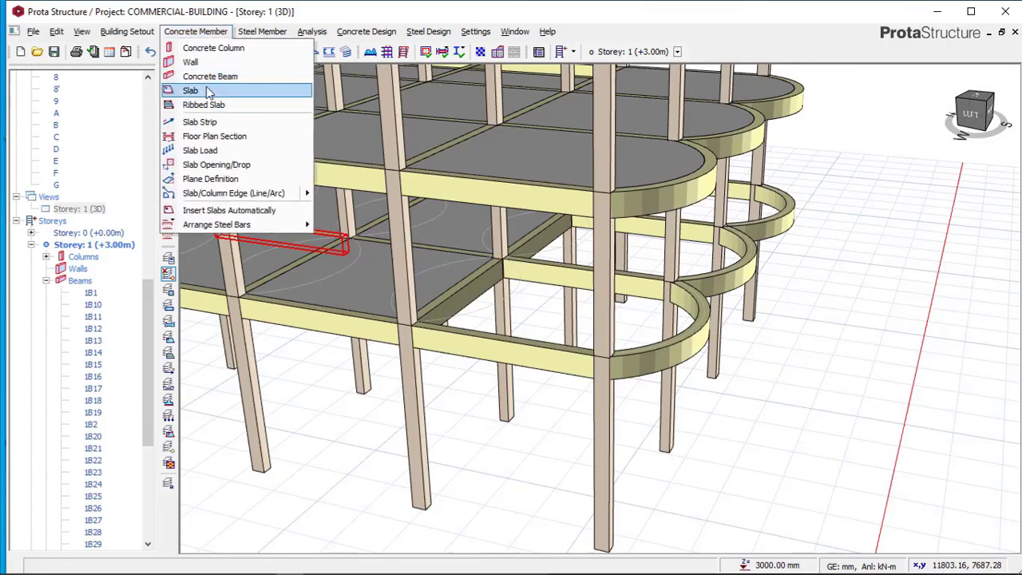
click(208, 93)
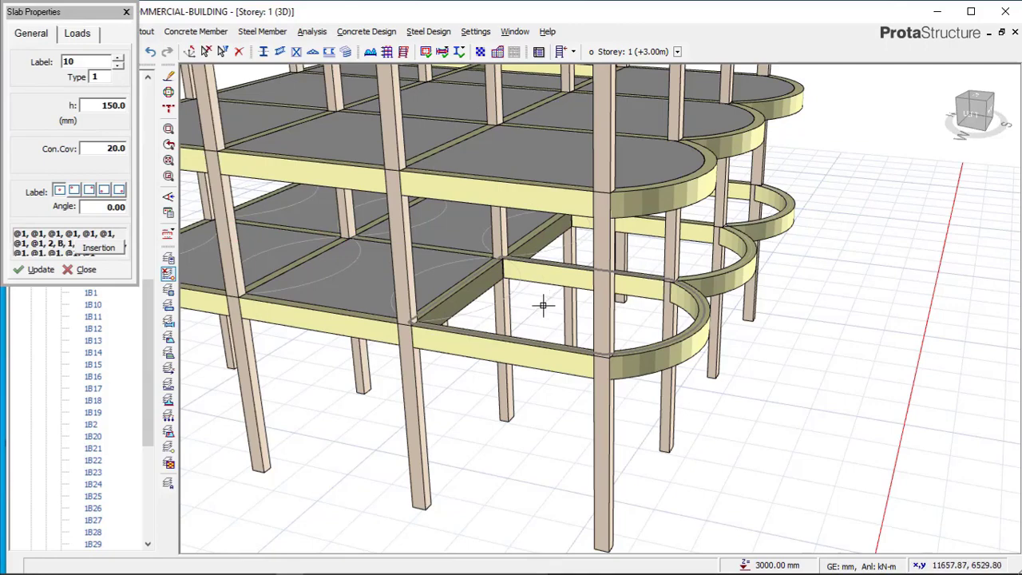
mouse_move(555, 310)
shift+middle_down()
mouse_move(583, 346)
mouse_move(578, 323)
shift+middle_up()
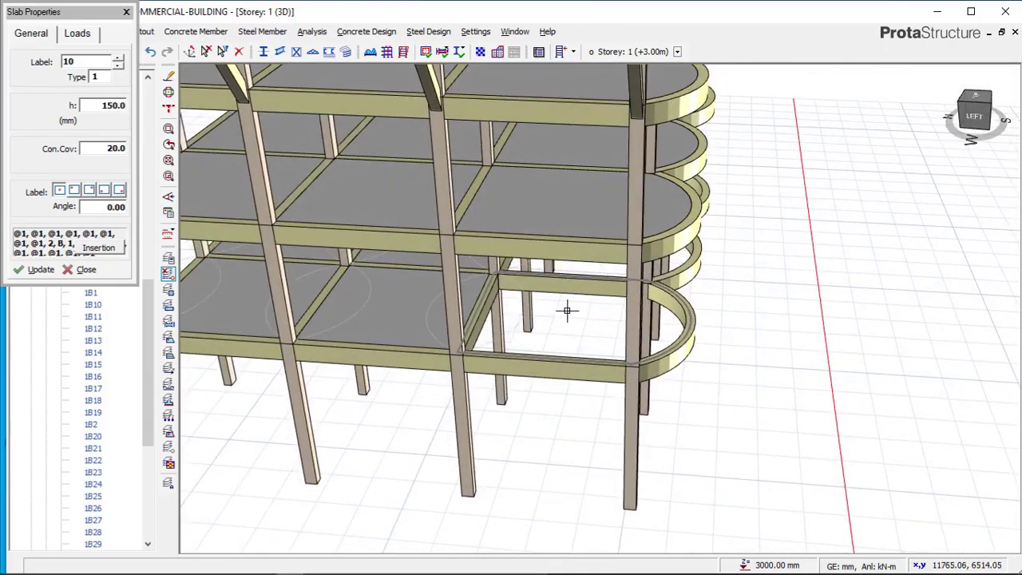
scroll(567, 311, up, 3)
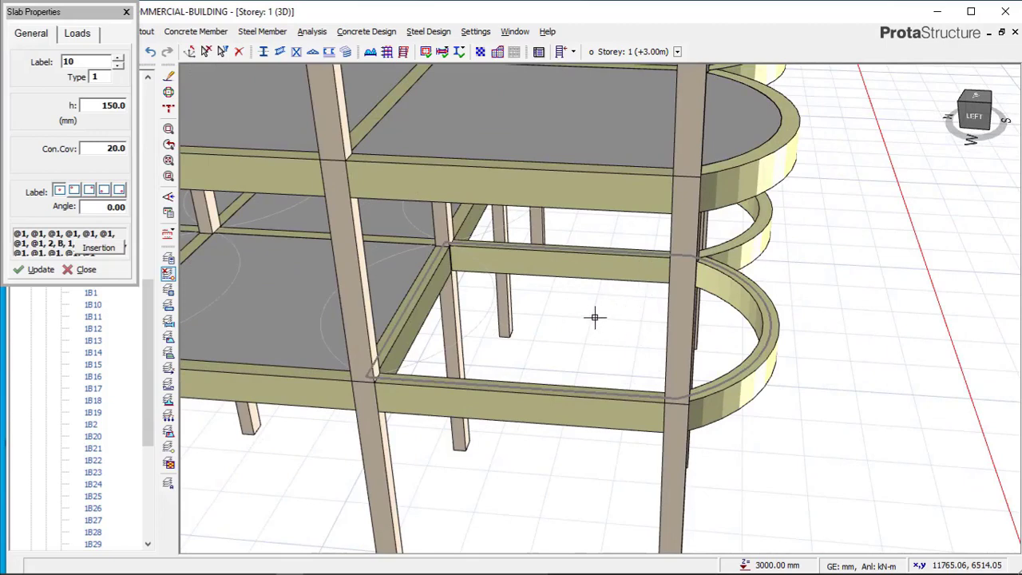
click(564, 324)
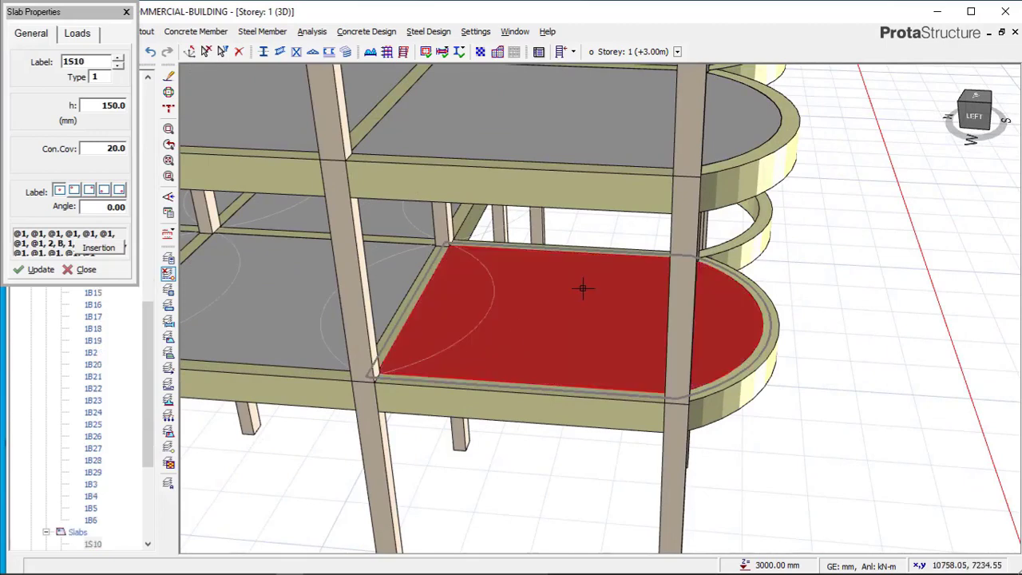
- Examine the new curved slab and the remaining open bays on Storey 1 against the slabs and roof of the upper storeys
scroll(632, 302, down, 2)
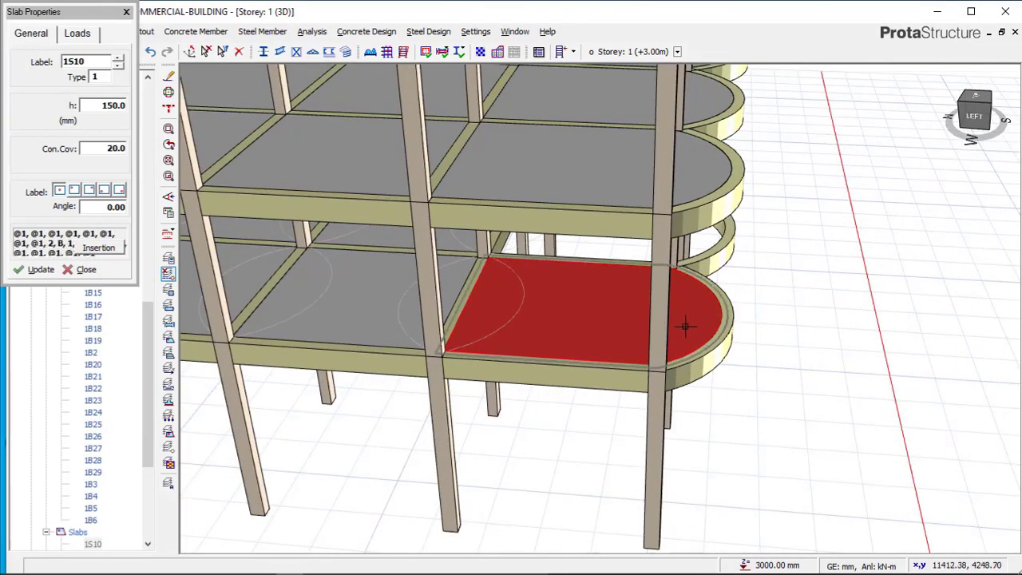
middle_drag(650, 338, 617, 343)
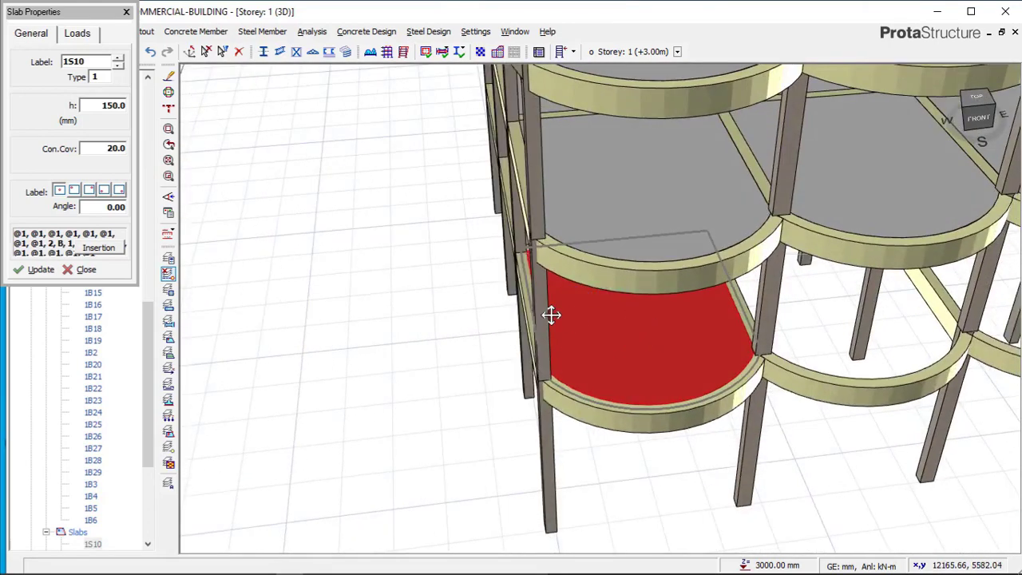
middle_drag(551, 314, 445, 349)
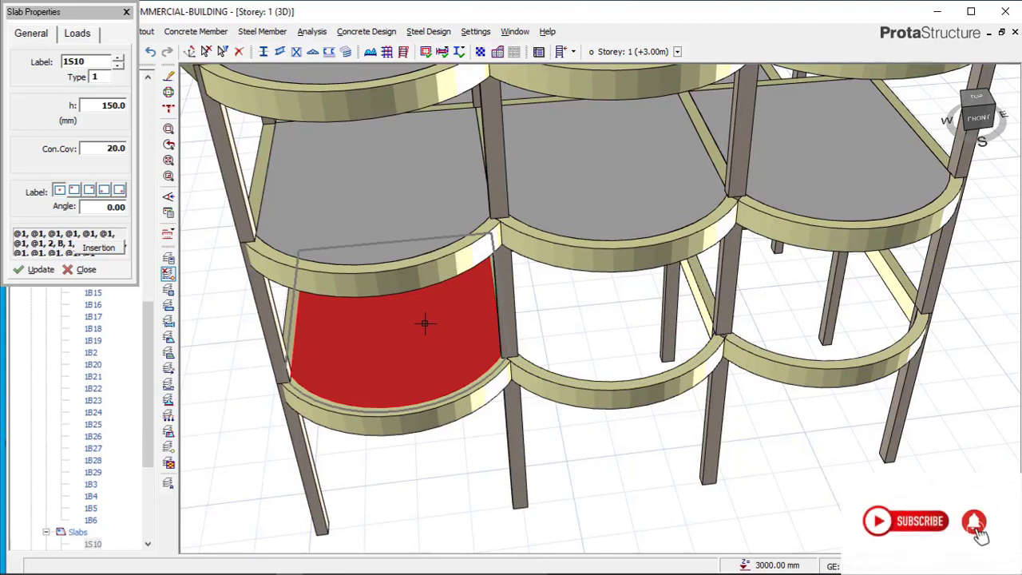
scroll(495, 321, down, 3)
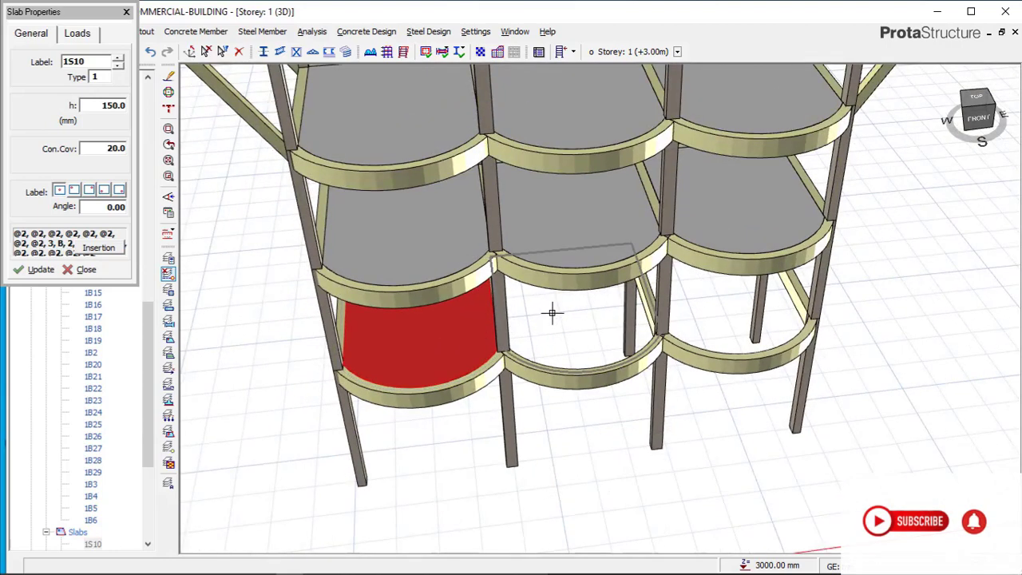
scroll(527, 327, up, 2)
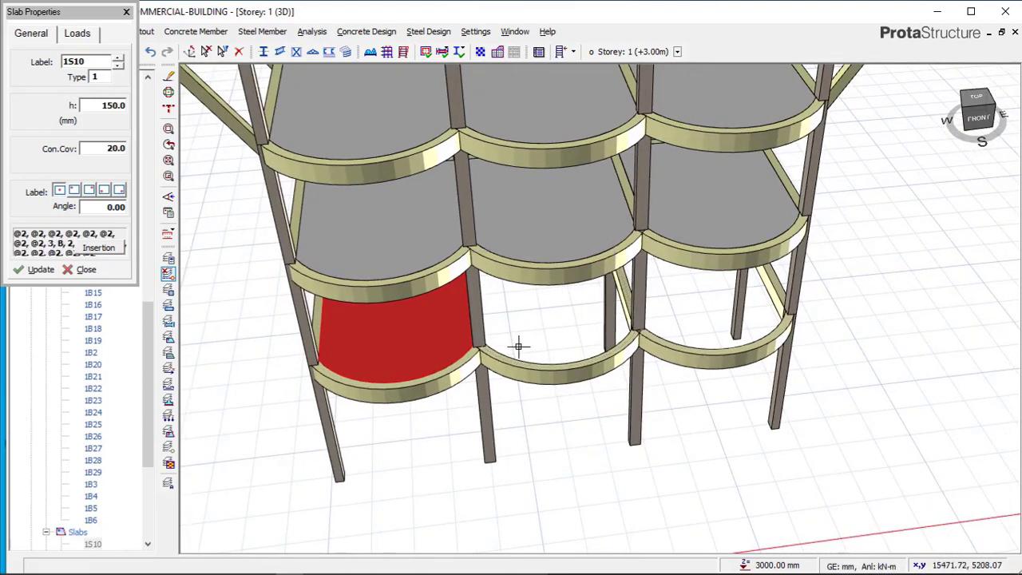
scroll(518, 346, down, 1)
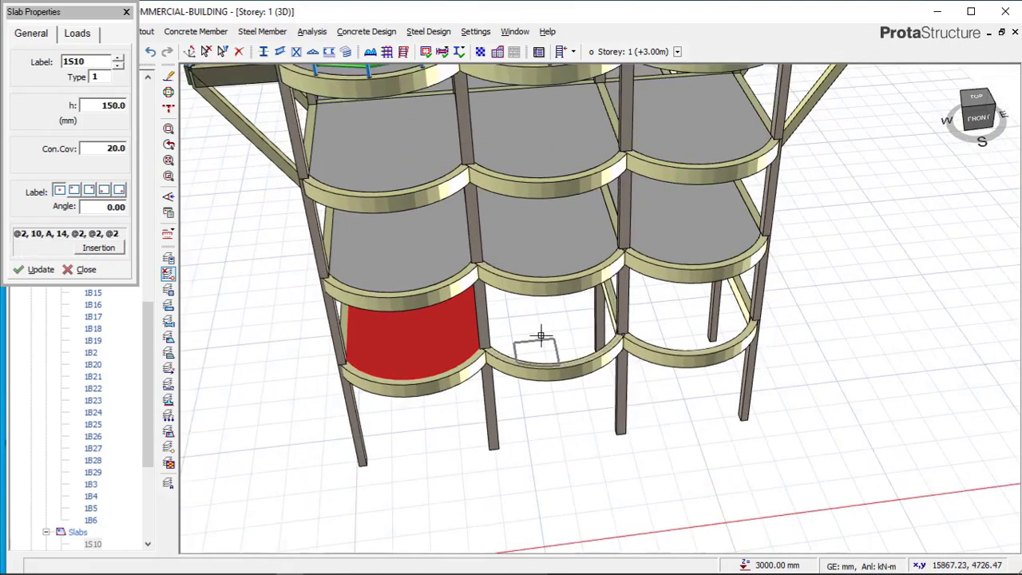
scroll(561, 303, up, 2)
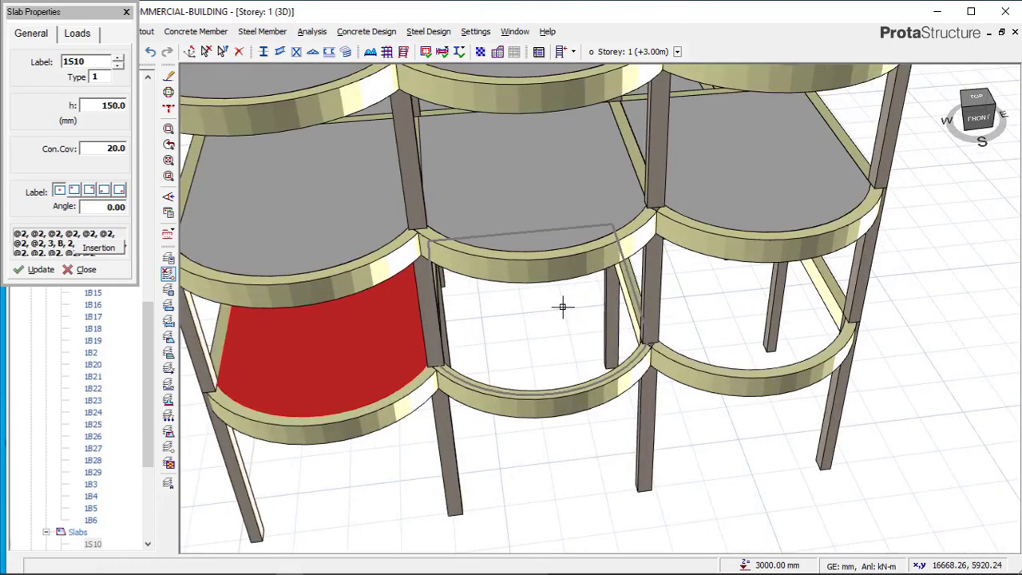
scroll(534, 356, down, 1)
middle_drag(546, 336, 551, 331)
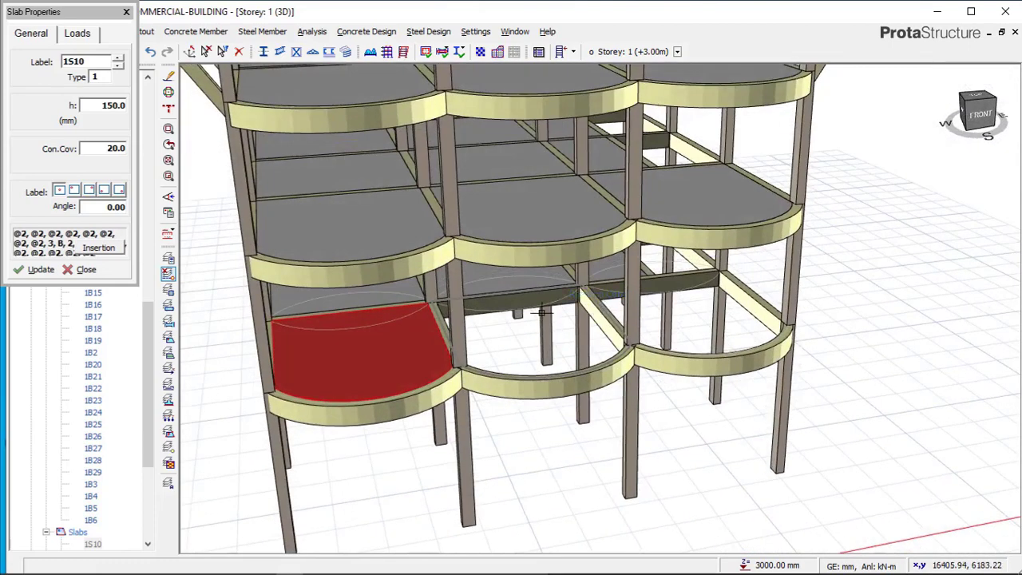
scroll(509, 314, down, 5)
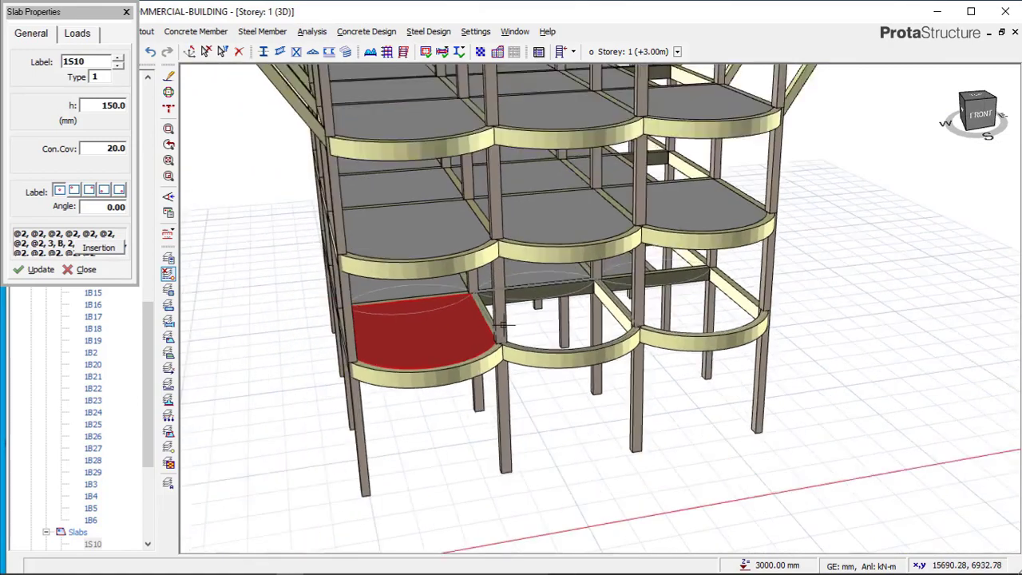
scroll(282, 168, up, 1)
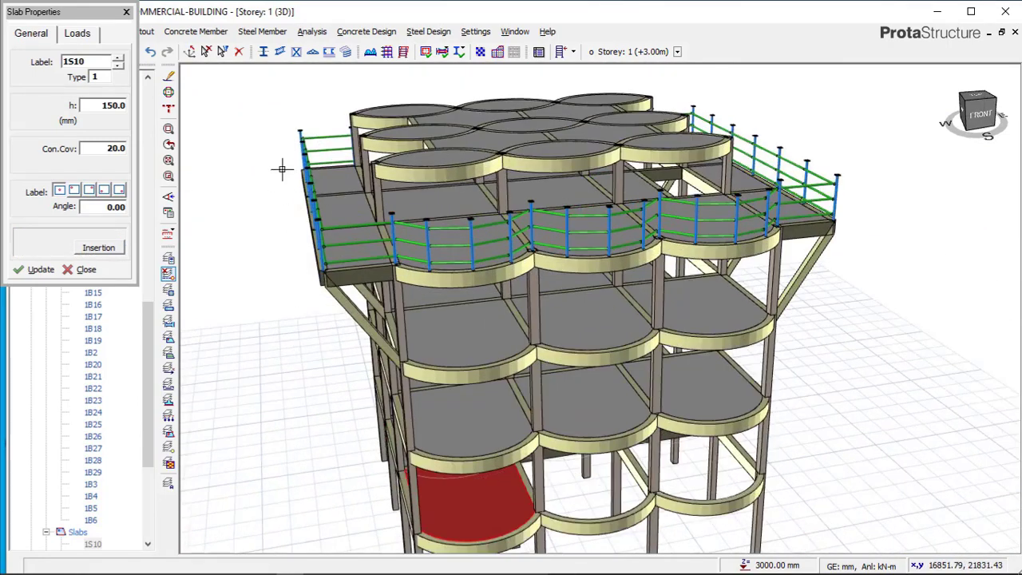
middle_drag(388, 266, 435, 262)
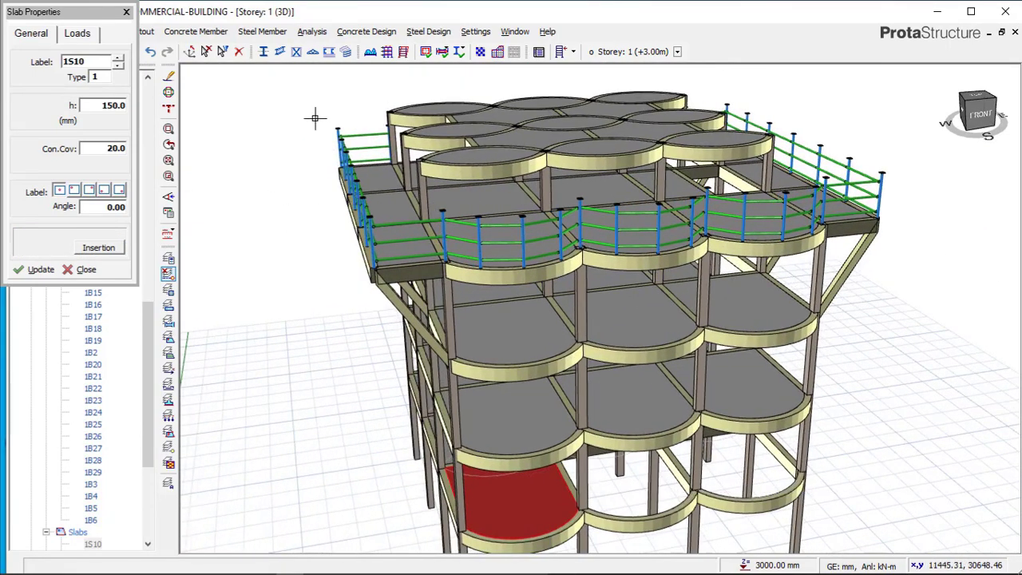
scroll(351, 214, up, 3)
scroll(352, 213, down, 4)
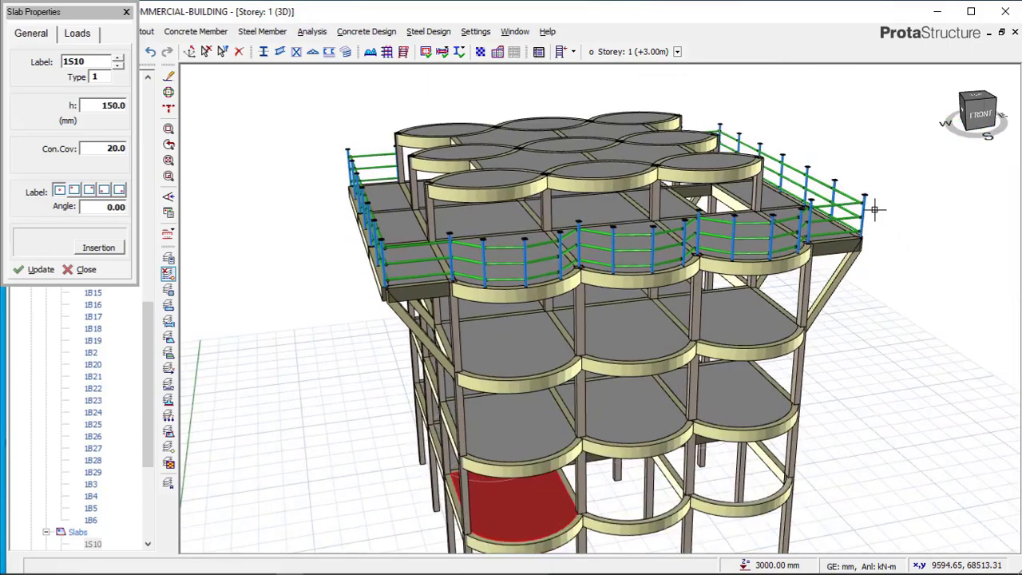
scroll(873, 210, up, 2)
scroll(658, 177, down, 3)
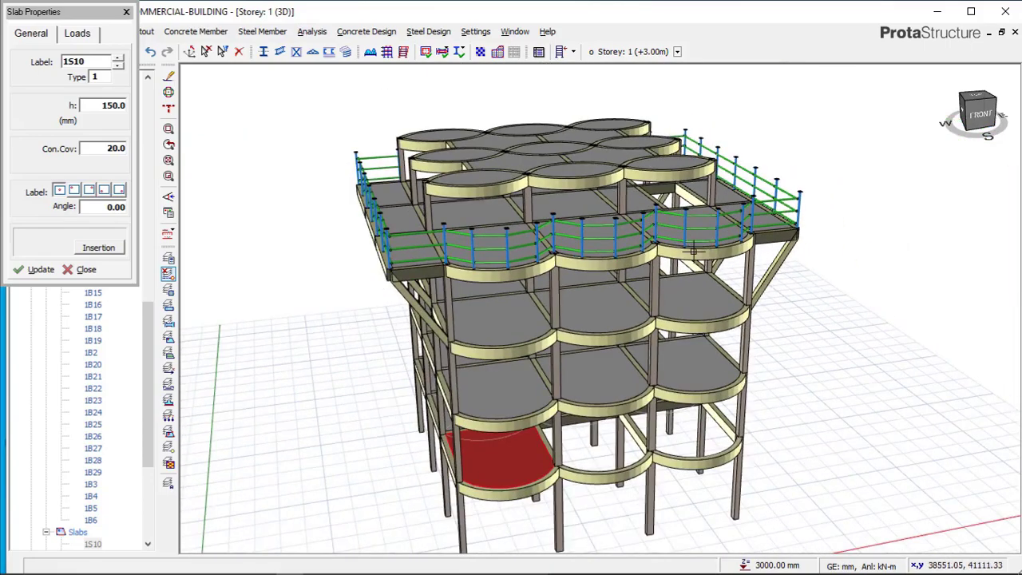
shift+middle_drag(665, 260, 633, 238)
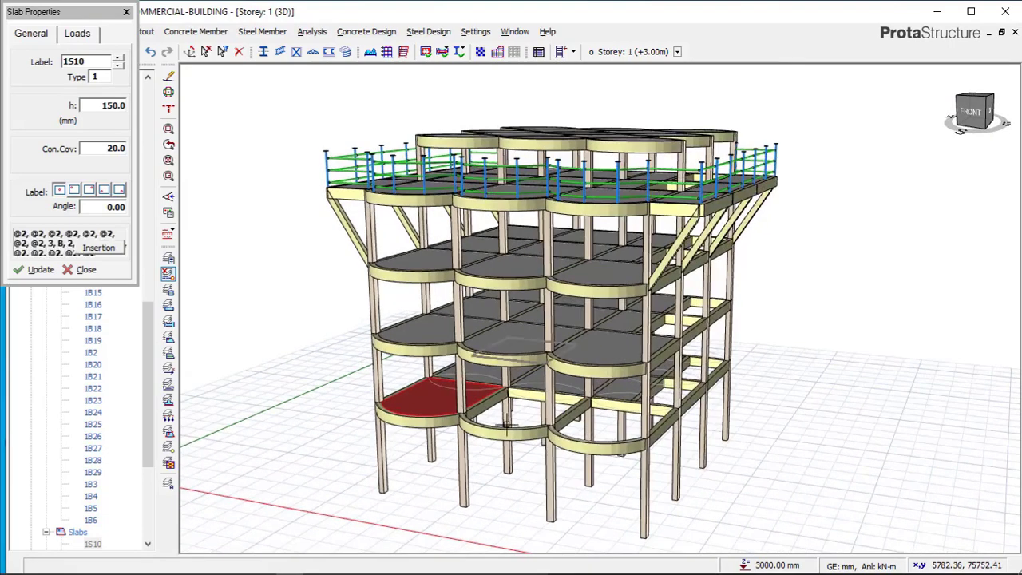
- Insert 150 mm thick slabs in the two remaining curved Storey 1 bays between axes A and B, and end slab insertion
scroll(519, 393, up, 3)
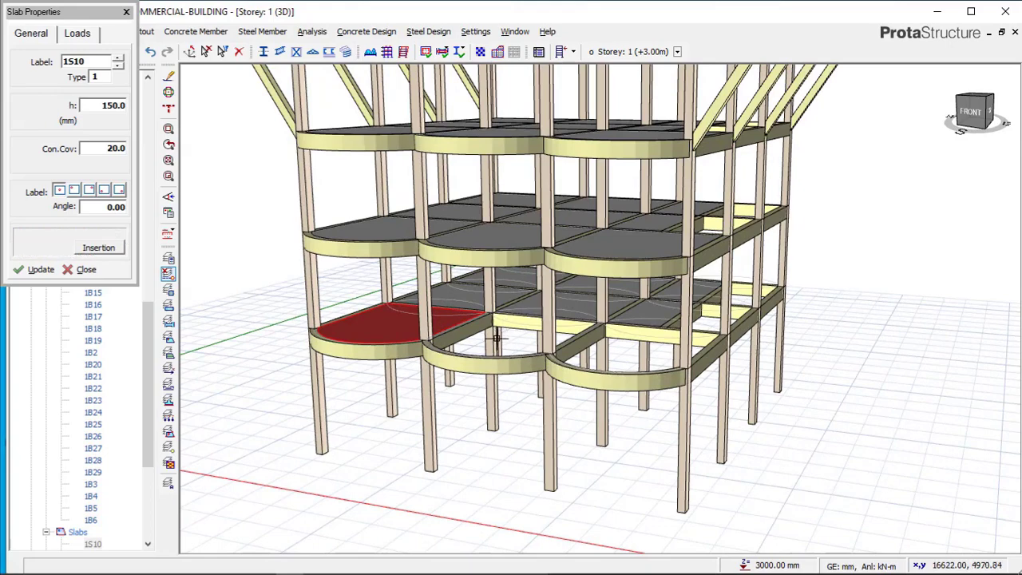
mouse_move(497, 334)
middle_down()
mouse_move(490, 320)
mouse_move(531, 312)
mouse_move(559, 359)
mouse_move(530, 326)
mouse_move(678, 356)
middle_up()
scroll(693, 345, up, 2)
click(667, 355)
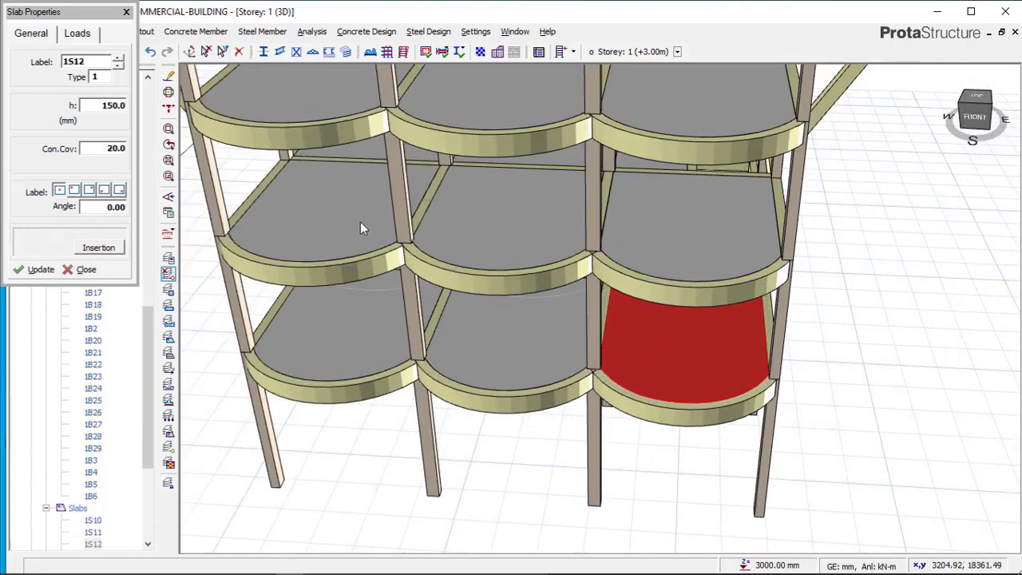
key(Escape)
- Examine the completed curved slabs and edge beams of Storey 1 from the front, left and right sides of the building
scroll(692, 330, down, 3)
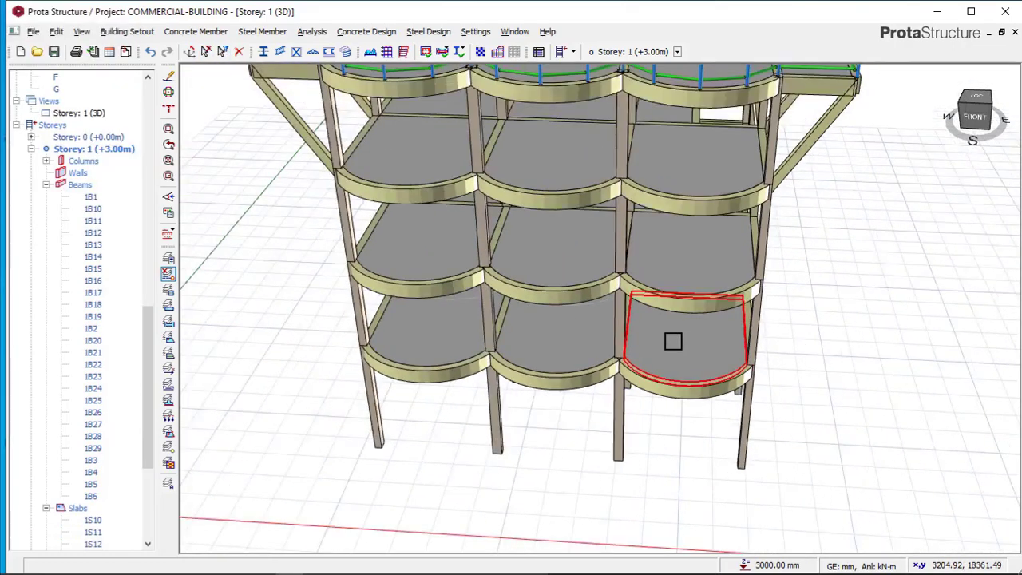
shift+middle_drag(566, 360, 634, 333)
scroll(616, 357, up, 3)
scroll(639, 334, up, 2)
scroll(651, 335, down, 5)
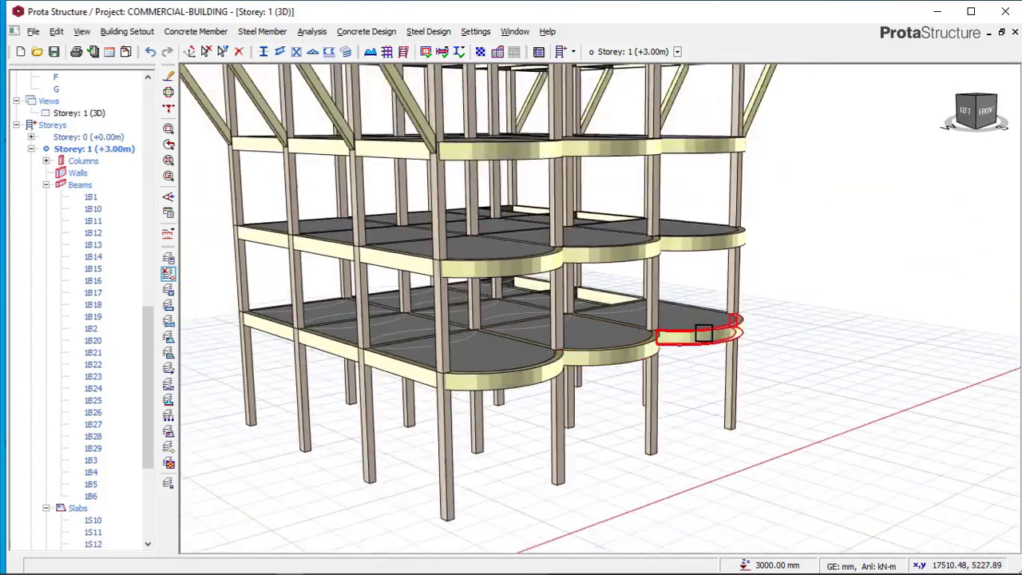
middle_drag(702, 333, 575, 332)
scroll(575, 333, up, 5)
scroll(601, 339, down, 6)
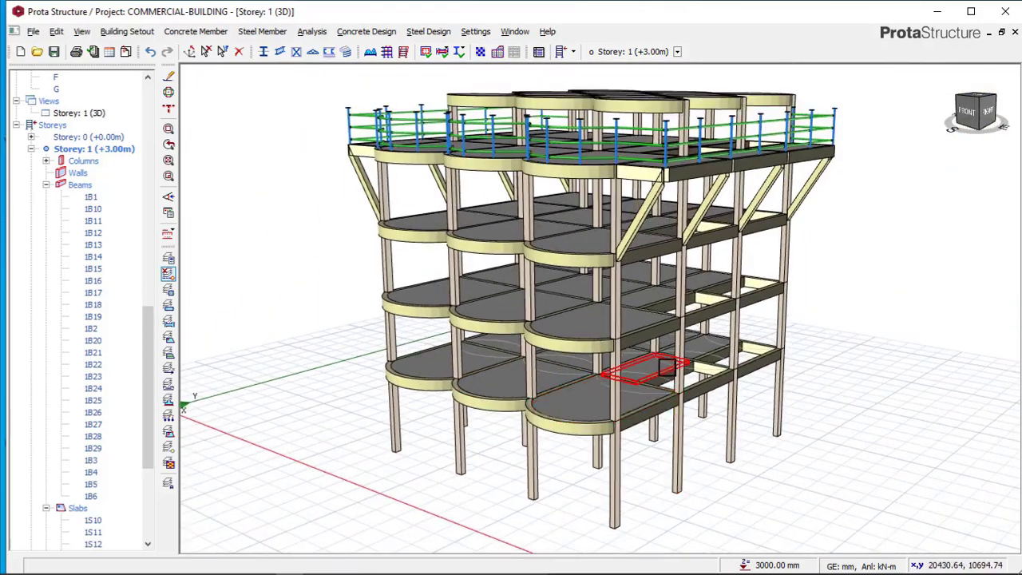
mouse_move(548, 412)
middle_down()
mouse_move(558, 399)
mouse_move(641, 417)
mouse_move(583, 421)
middle_up()
scroll(643, 419, up, 5)
scroll(628, 431, down, 6)
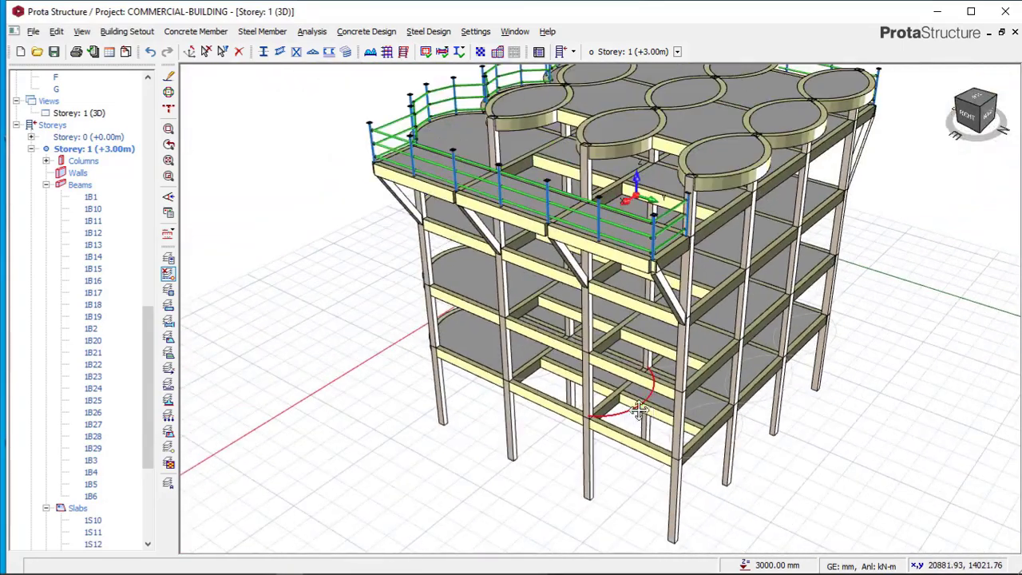
- Examine the right side of the building, from the lower-storey beams and slabs up to the railed terrace
mouse_move(622, 415)
middle_down()
mouse_move(550, 429)
mouse_move(624, 413)
middle_up()
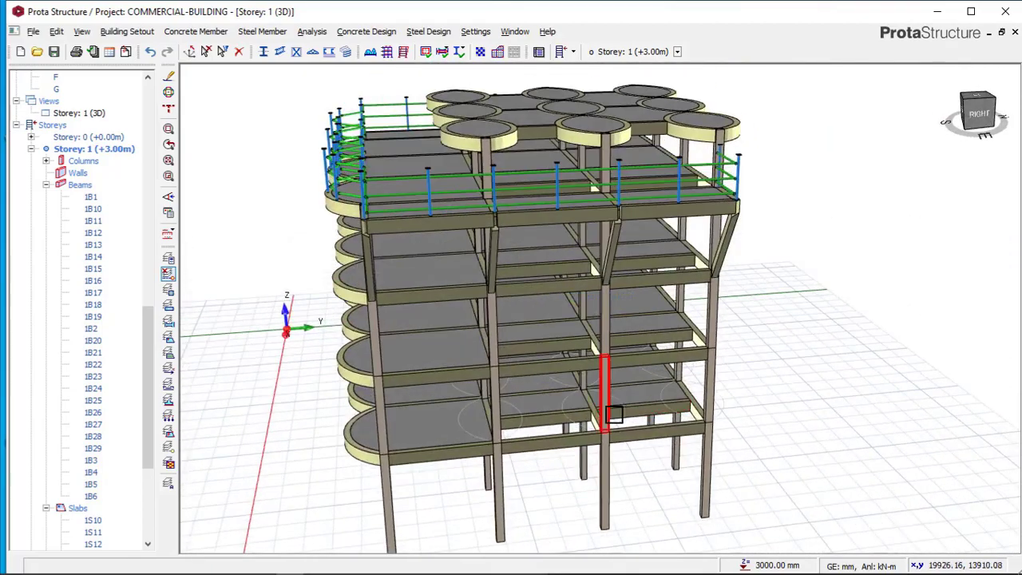
scroll(589, 429, up, 4)
scroll(671, 436, down, 5)
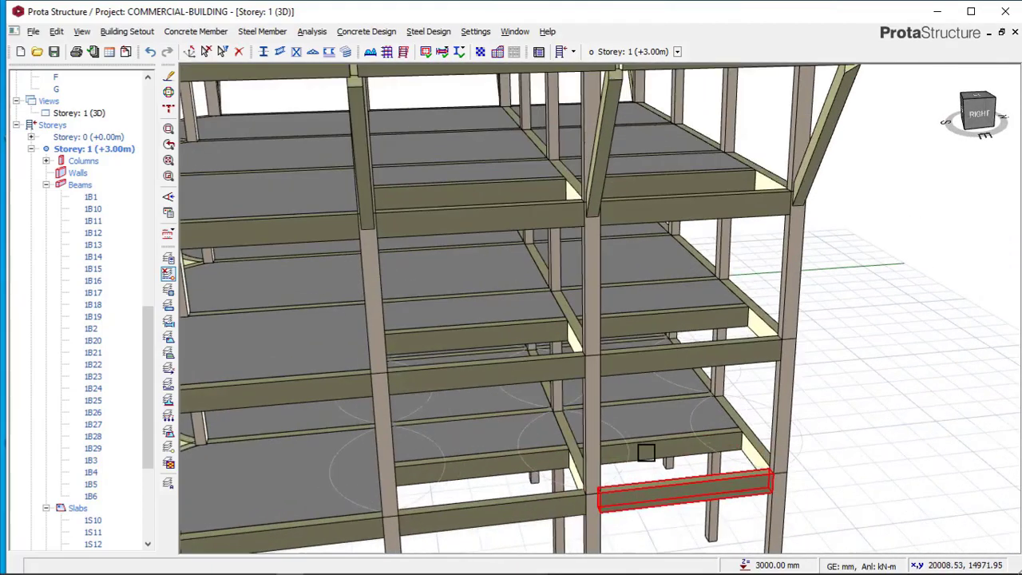
scroll(406, 200, up, 5)
scroll(429, 201, up, 3)
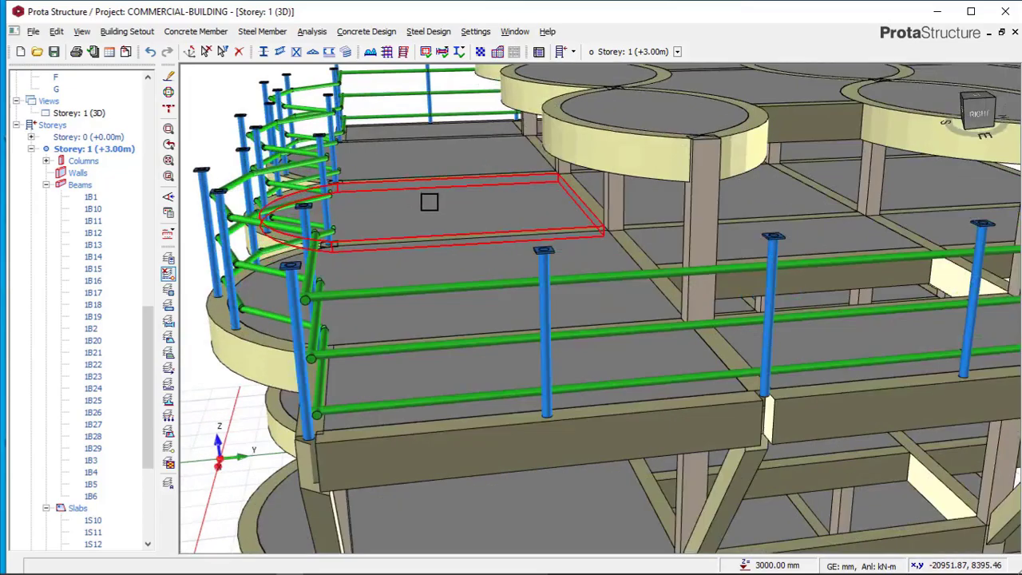
scroll(429, 201, down, 4)
middle_drag(429, 201, 472, 201)
scroll(472, 200, down, 2)
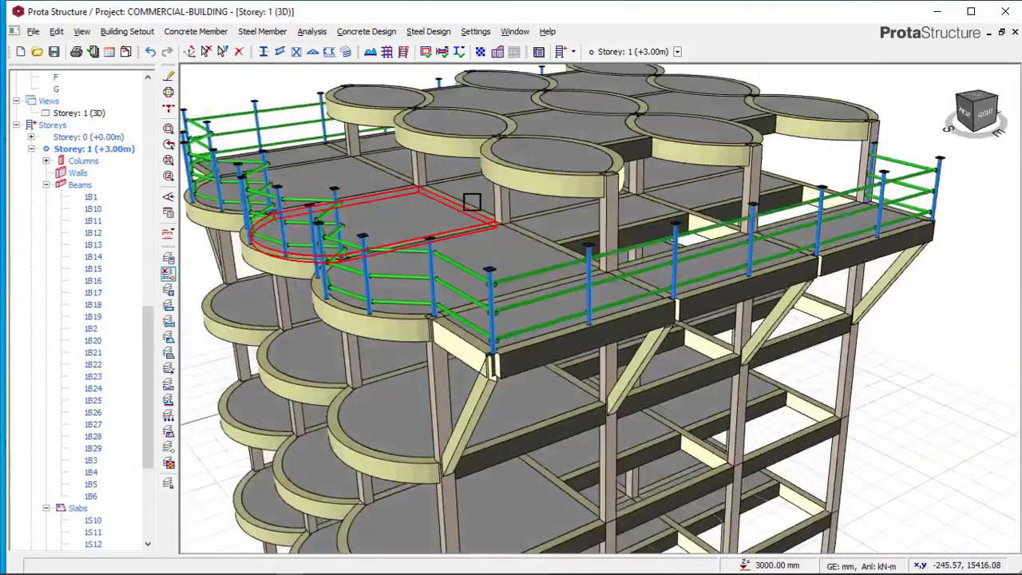
scroll(536, 220, down, 2)
middle_drag(619, 215, 534, 210)
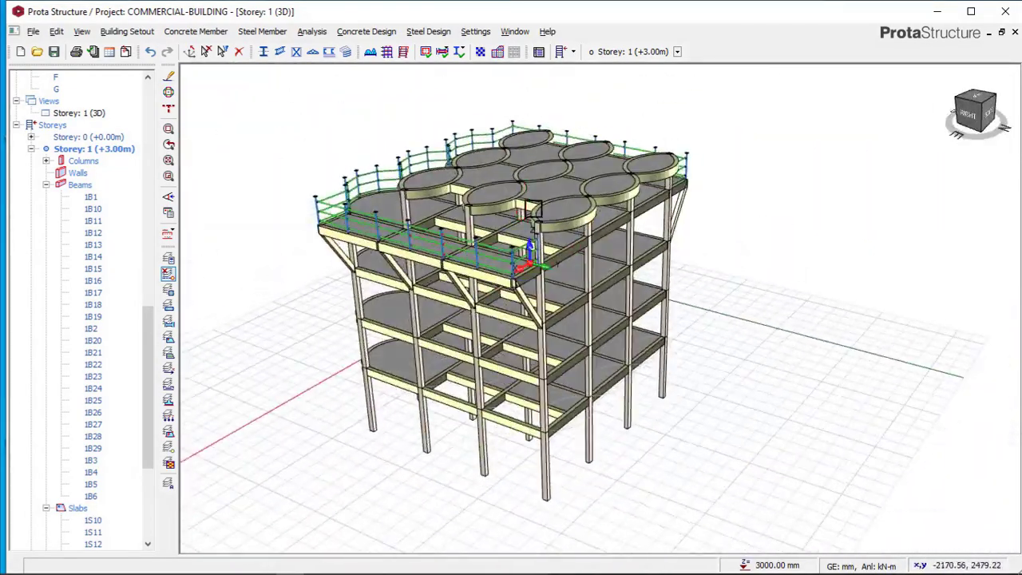
- Examine the stacked curved slabs and edge beams at the front corner, and the leaf-shaped roof slabs from above
middle_drag(588, 238, 624, 276)
middle_drag(484, 311, 553, 278)
scroll(475, 408, up, 5)
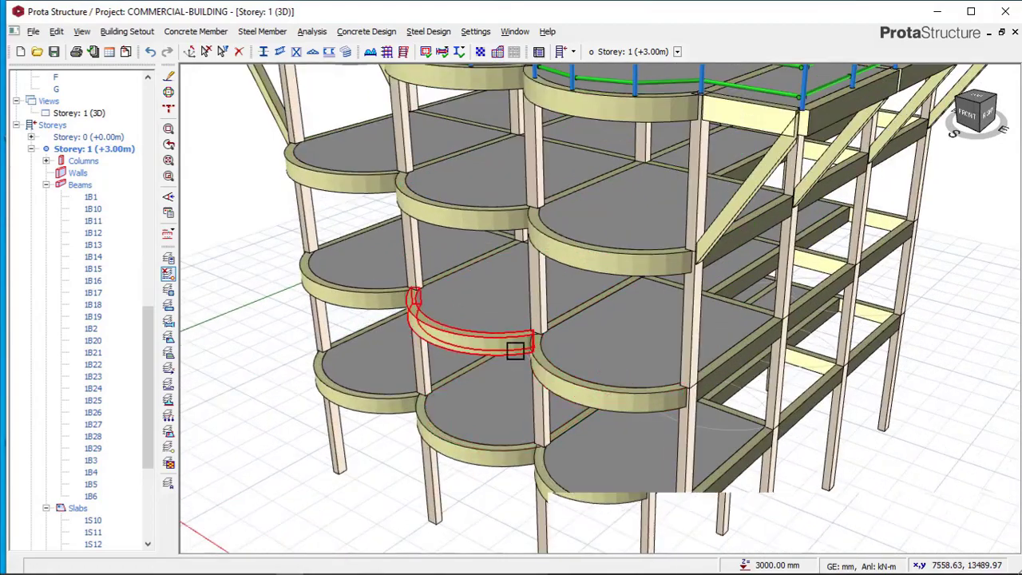
scroll(515, 350, down, 5)
middle_drag(515, 350, 489, 372)
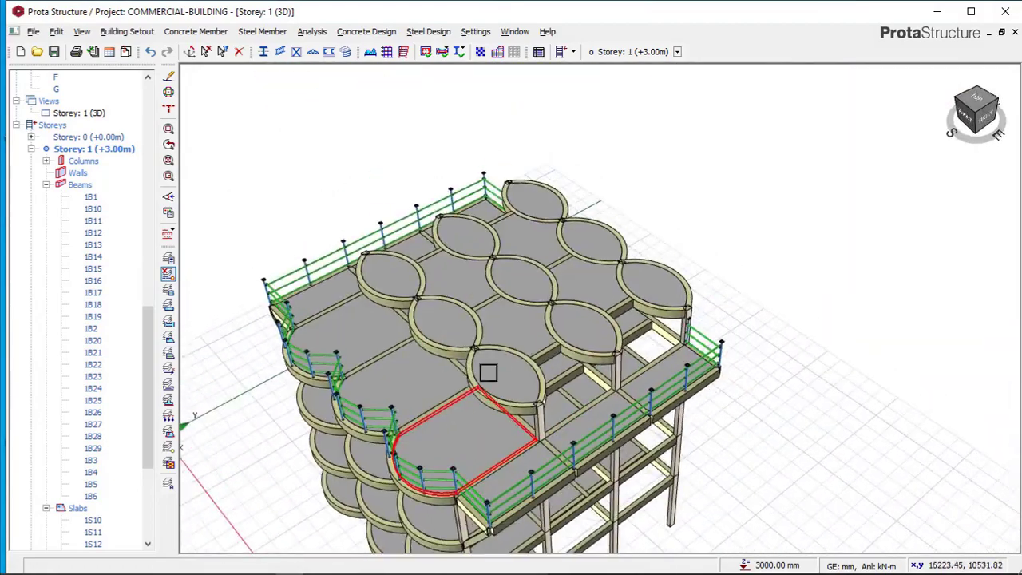
scroll(547, 304, up, 3)
mouse_move(570, 319)
middle_down()
mouse_move(528, 336)
mouse_move(543, 287)
mouse_move(561, 308)
middle_up()
scroll(549, 272, up, 3)
scroll(549, 268, down, 5)
scroll(600, 336, up, 4)
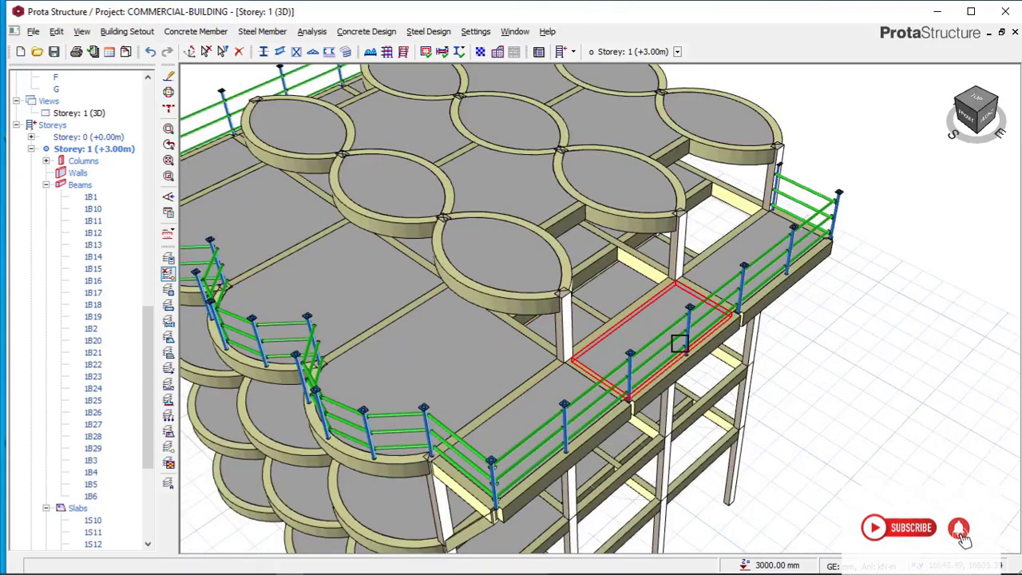
- Examine the cantilevered terrace edge with its railing and the inclined beams supporting it on the right side
middle_drag(571, 348, 467, 305)
shift+middle_drag(578, 330, 678, 329)
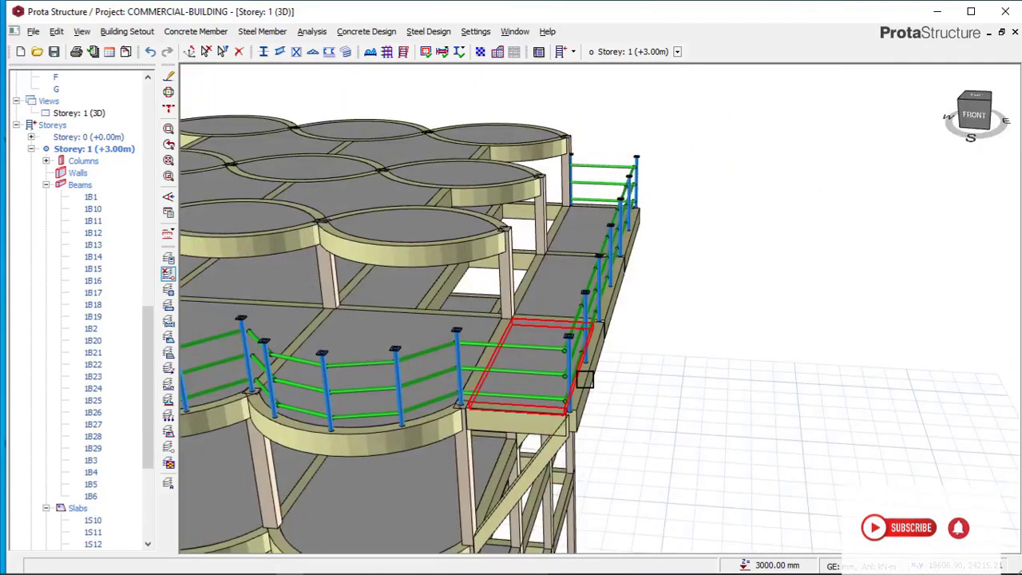
scroll(588, 352, up, 2)
scroll(588, 352, up, 3)
middle_drag(623, 296, 622, 255)
scroll(562, 374, up, 2)
scroll(566, 374, down, 3)
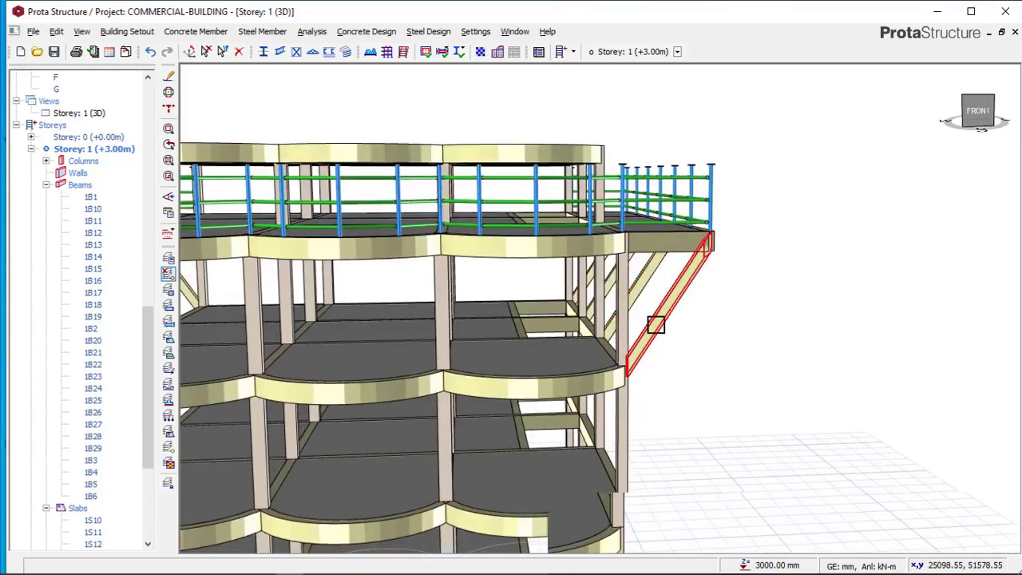
scroll(655, 325, up, 2)
scroll(711, 275, down, 2)
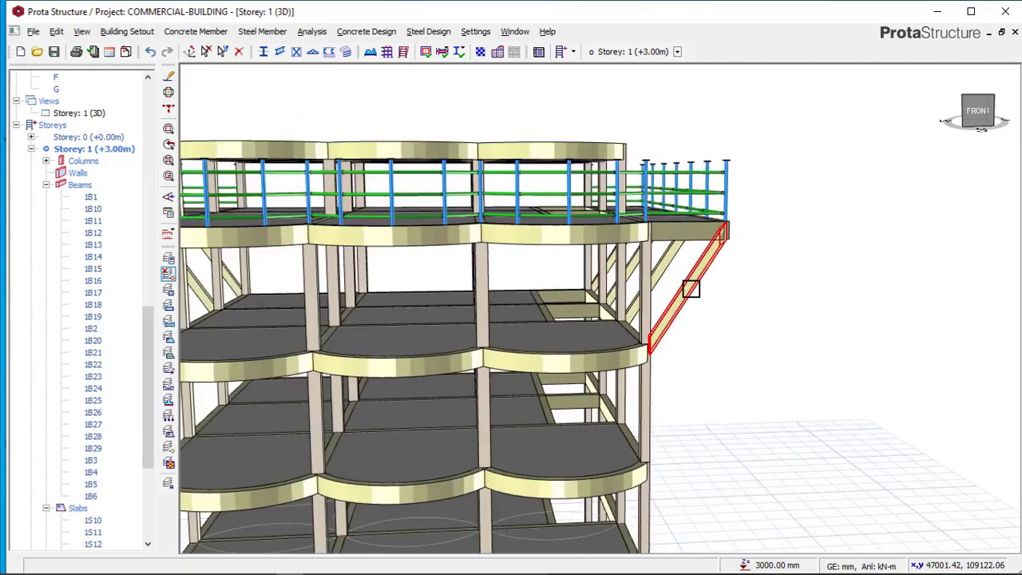
- Compare the inclined supports and curved floors on both sides of the building from the front
middle_drag(684, 298, 477, 285)
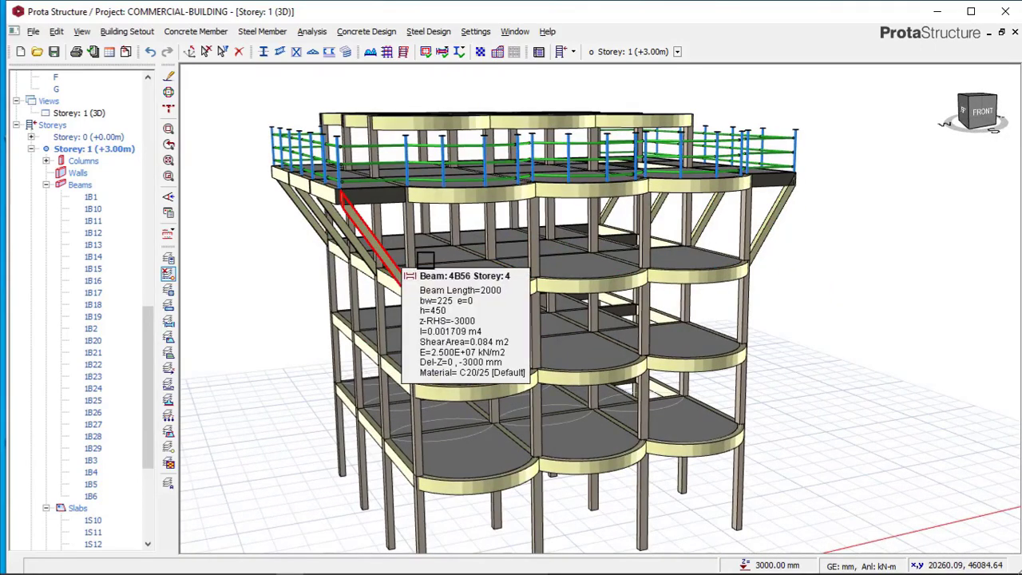
scroll(425, 261, down, 1)
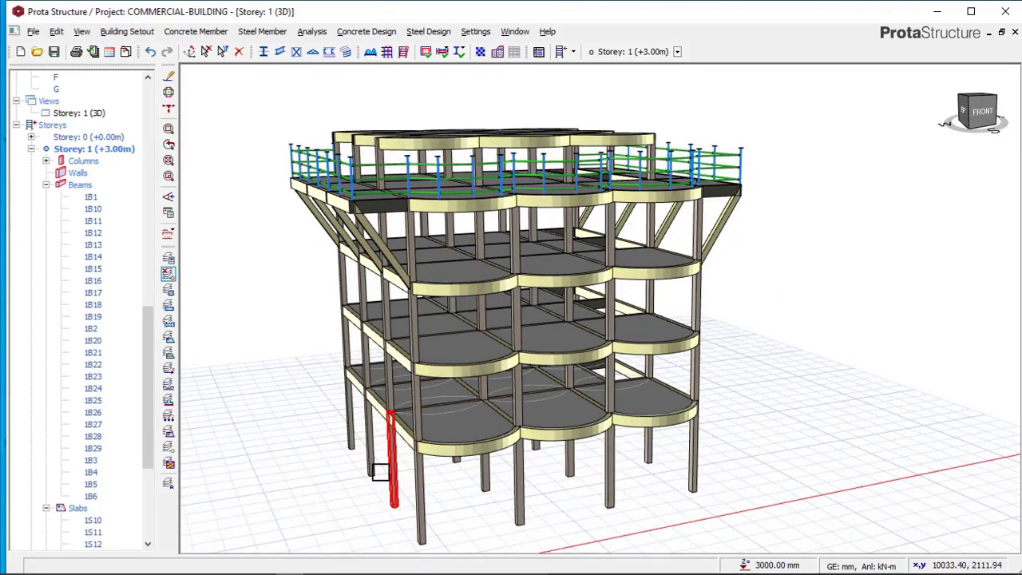
middle_drag(399, 438, 691, 365)
middle_drag(542, 393, 494, 395)
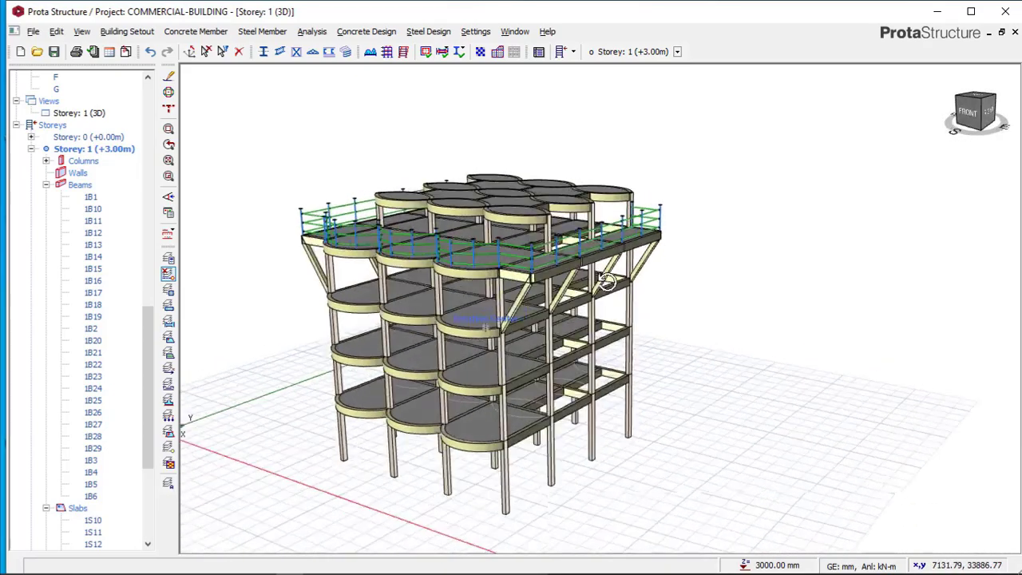
middle_drag(575, 327, 598, 285)
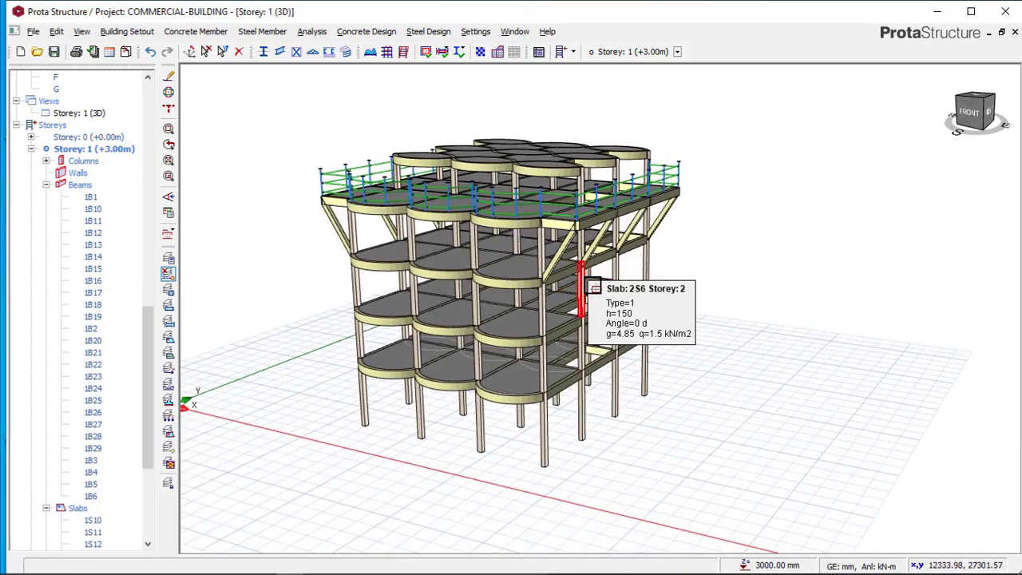
scroll(544, 280, up, 1)
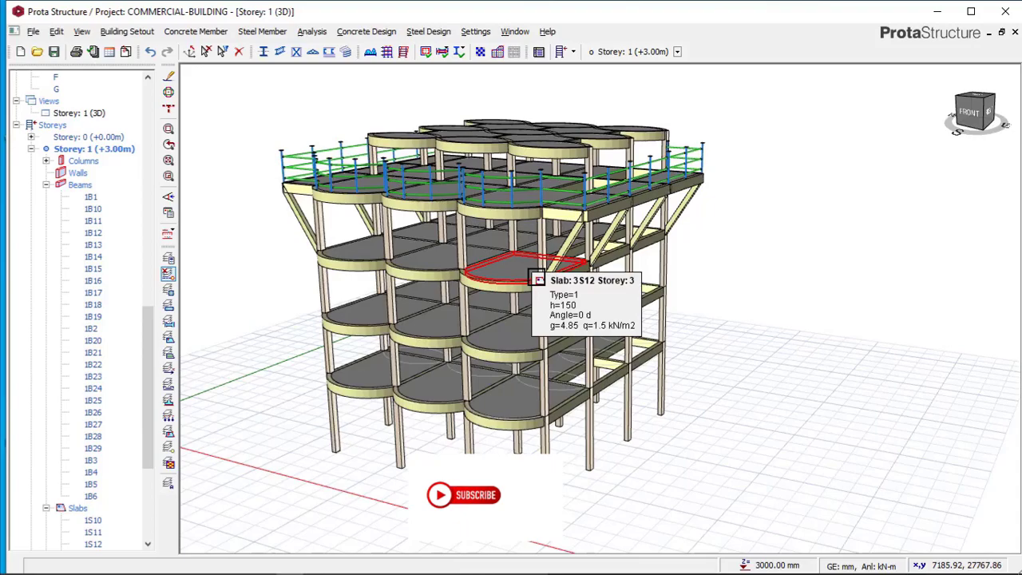
scroll(606, 198, down, 2)
mouse_move(606, 200)
middle_down()
mouse_move(598, 228)
mouse_move(552, 231)
mouse_move(614, 188)
middle_up()
- Examine the left side of the building with its terrace overhang, railing and curved front bays
scroll(530, 318, up, 2)
middle_drag(487, 365, 639, 323)
scroll(730, 372, up, 3)
middle_drag(742, 370, 678, 364)
scroll(710, 334, down, 1)
scroll(660, 358, down, 1)
middle_drag(638, 315, 570, 438)
scroll(625, 343, down, 3)
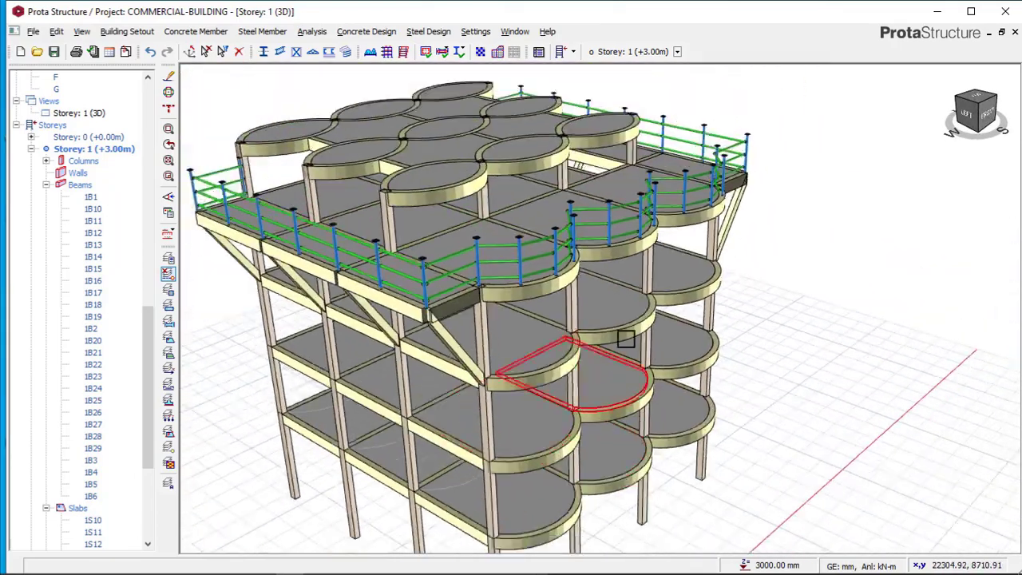
- Review the whole building from the left, right and above, and inspect the curved slabs at the front right corner
middle_drag(697, 342, 704, 322)
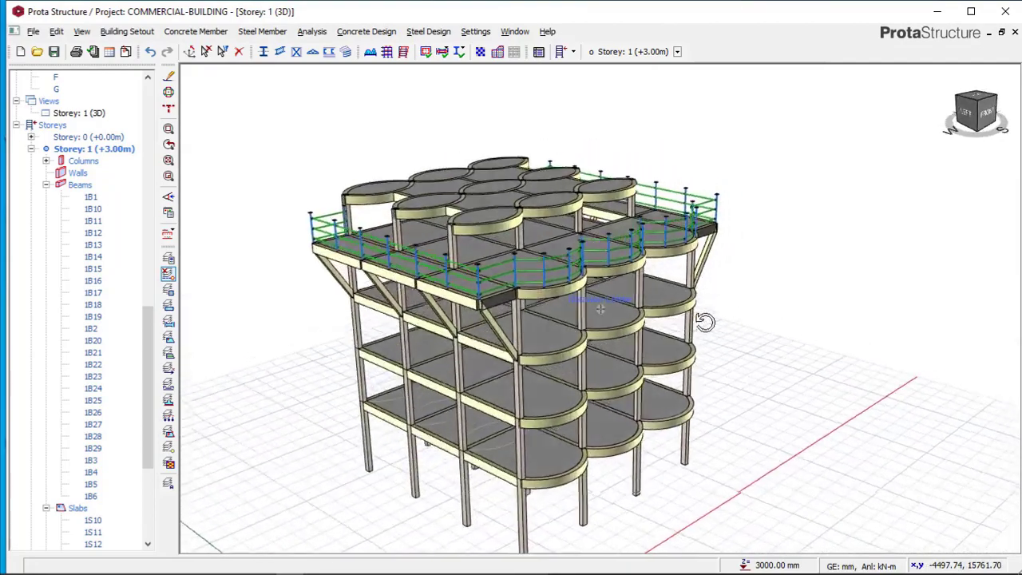
middle_drag(632, 332, 583, 282)
scroll(582, 280, up, 4)
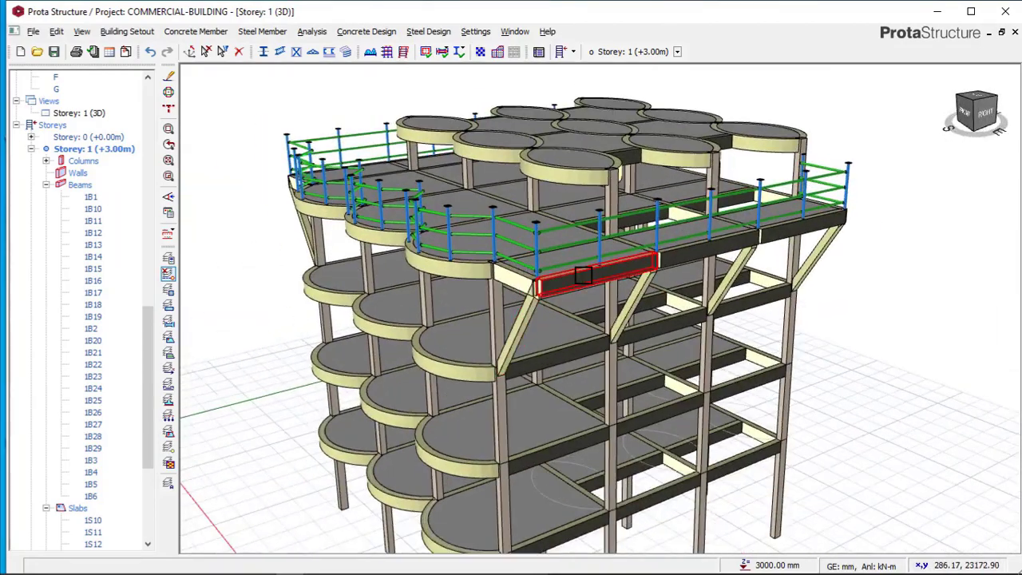
scroll(619, 248, down, 3)
middle_drag(592, 330, 588, 365)
scroll(759, 281, down, 3)
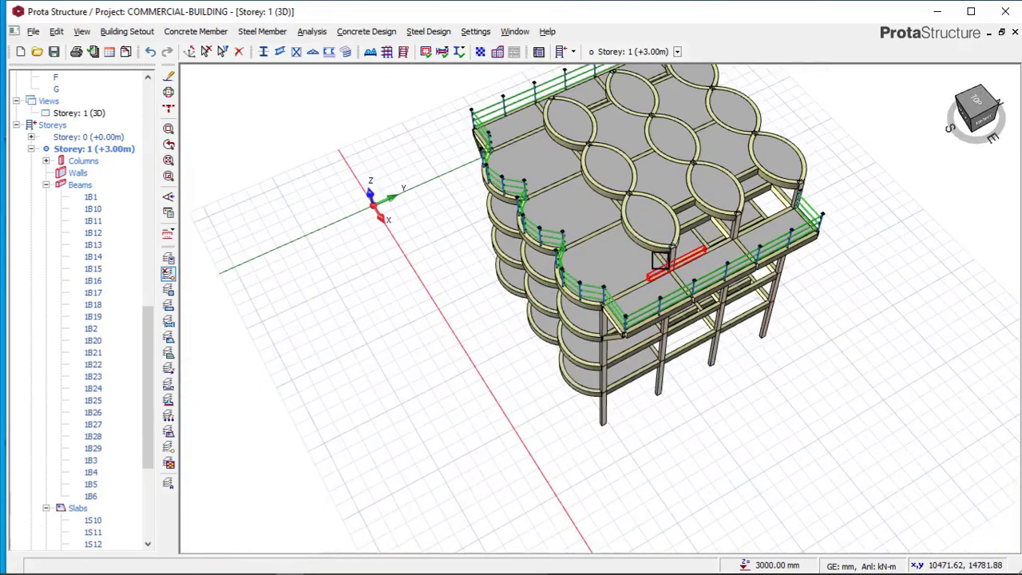
scroll(695, 264, down, 2)
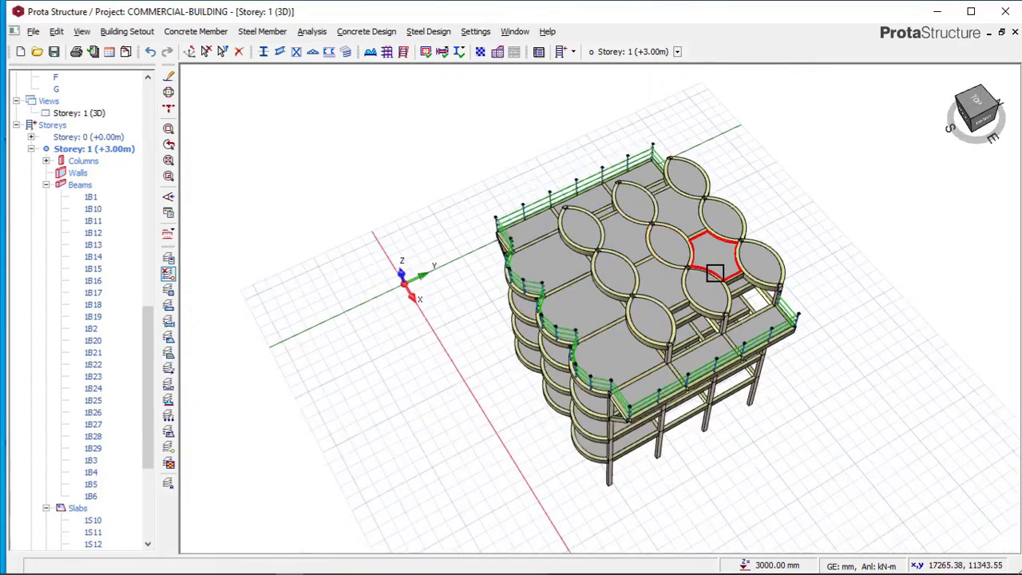
middle_drag(721, 339, 573, 354)
scroll(573, 353, up, 3)
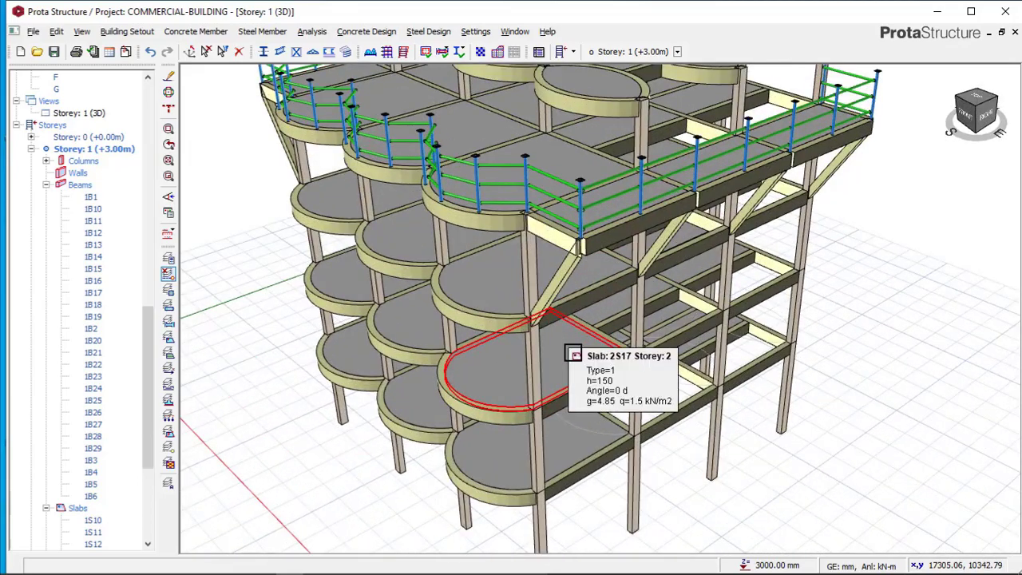